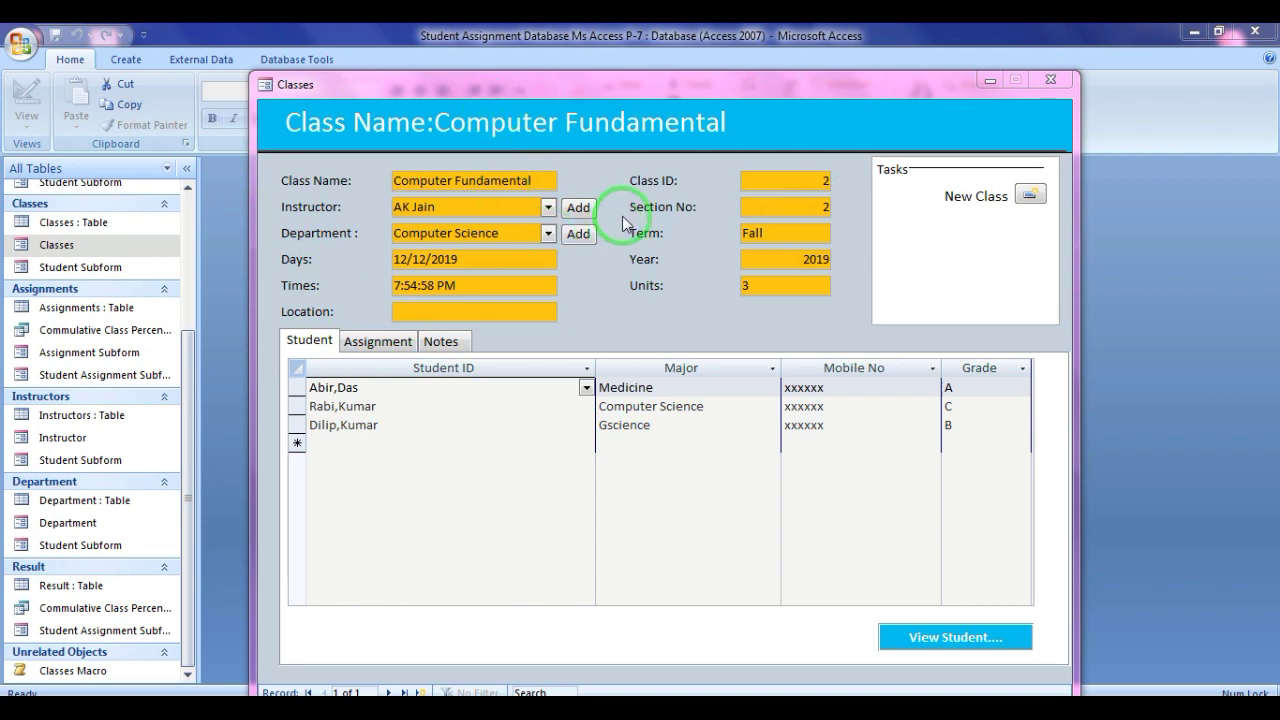
# Review the Assignment and Student pages of the Computer Fundamental record in the Classes form and close the form.
pyautogui.click(378, 343)
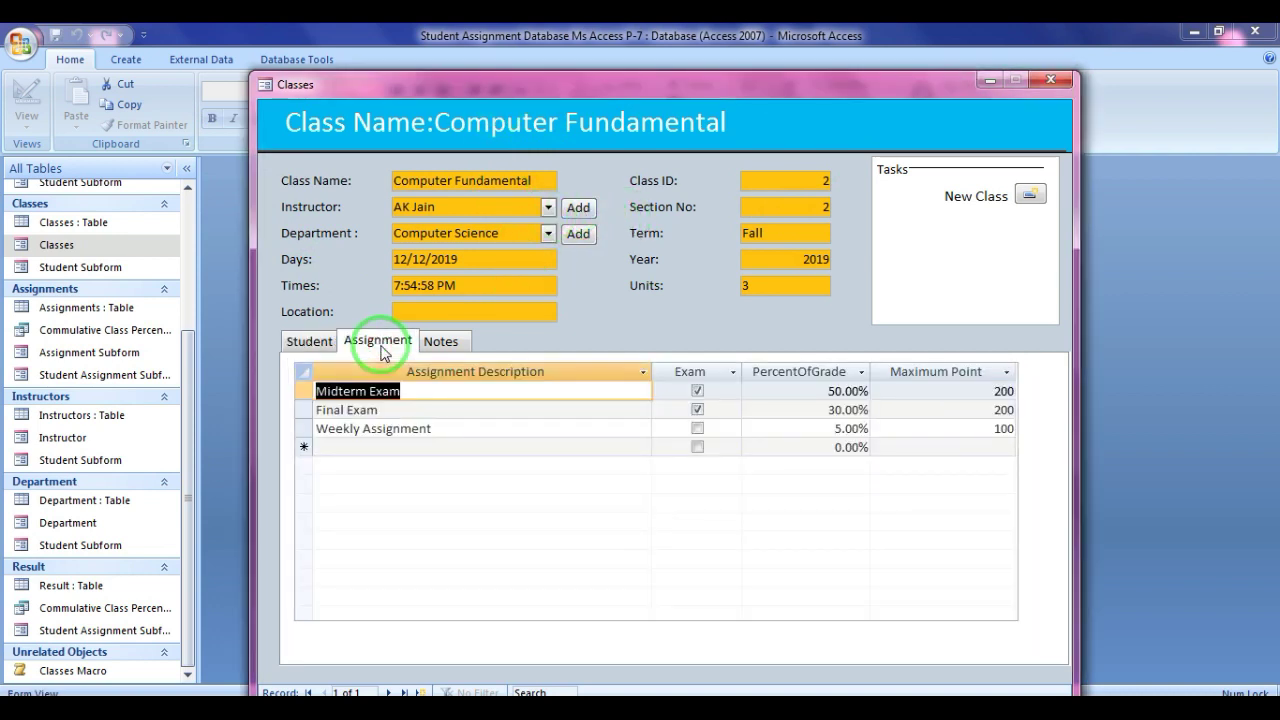
pyautogui.click(308, 340)
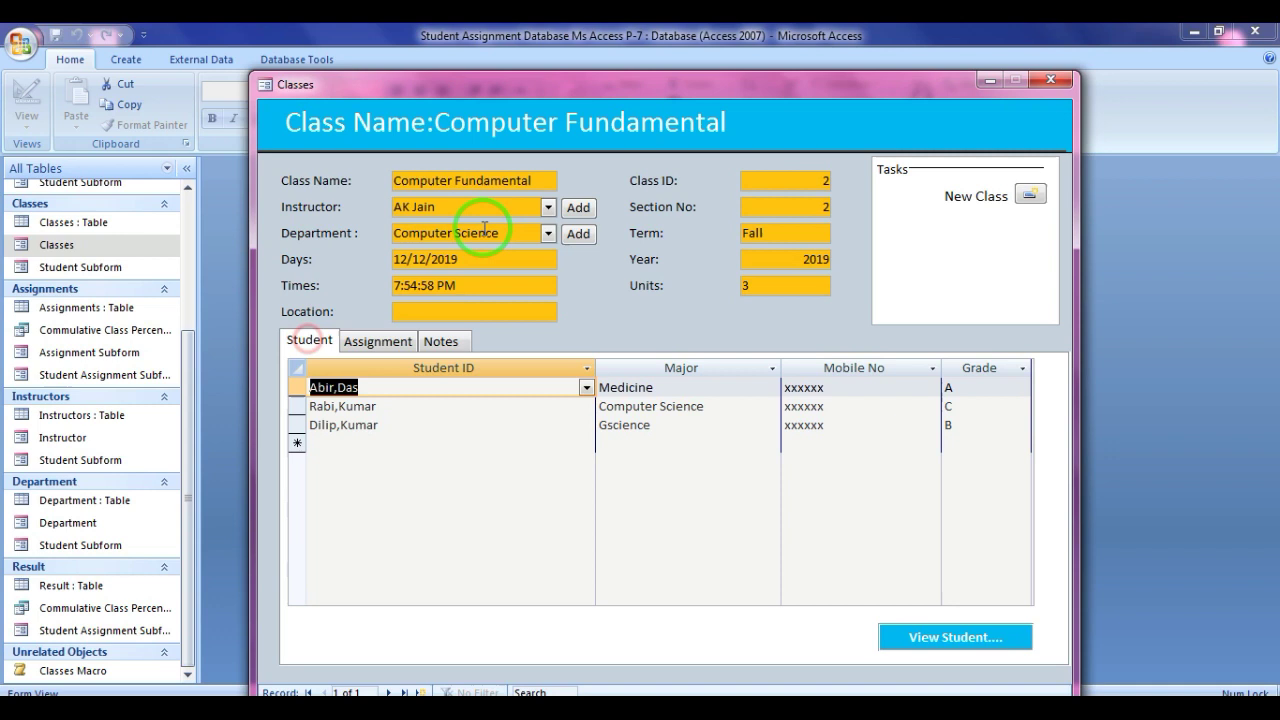
pyautogui.click(940, 637)
pyautogui.click(812, 180)
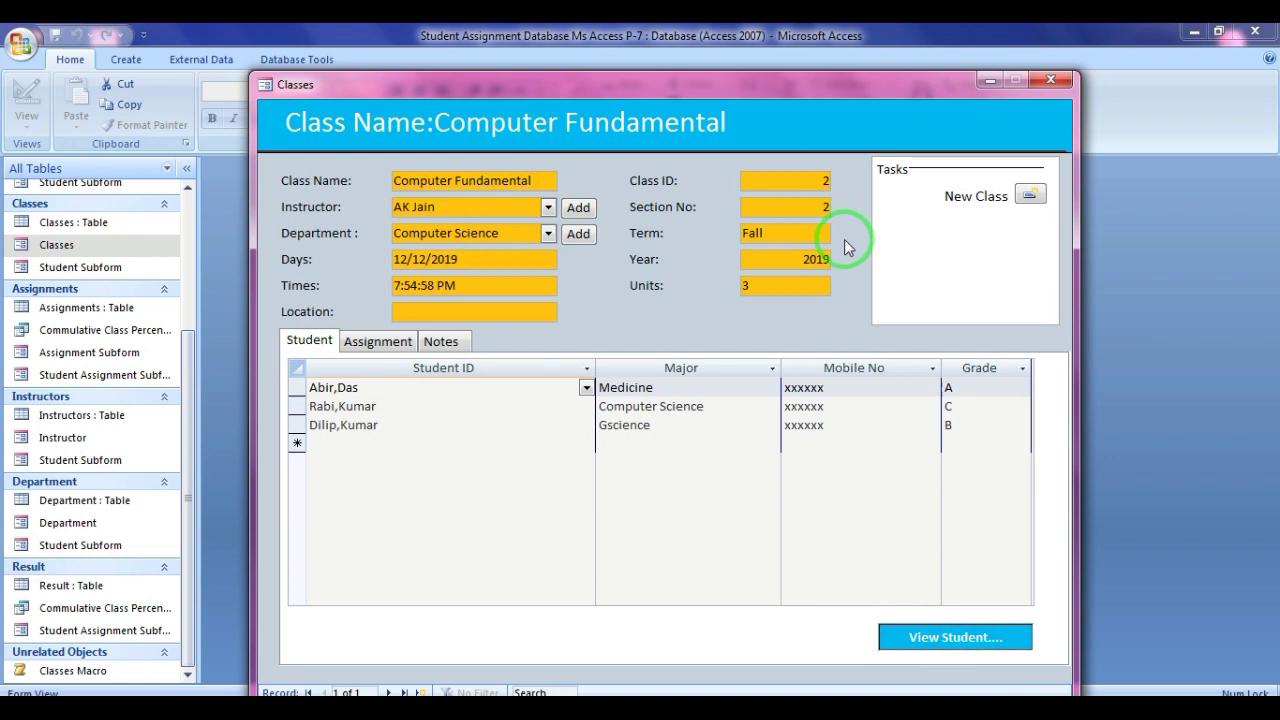
pyautogui.click(1047, 80)
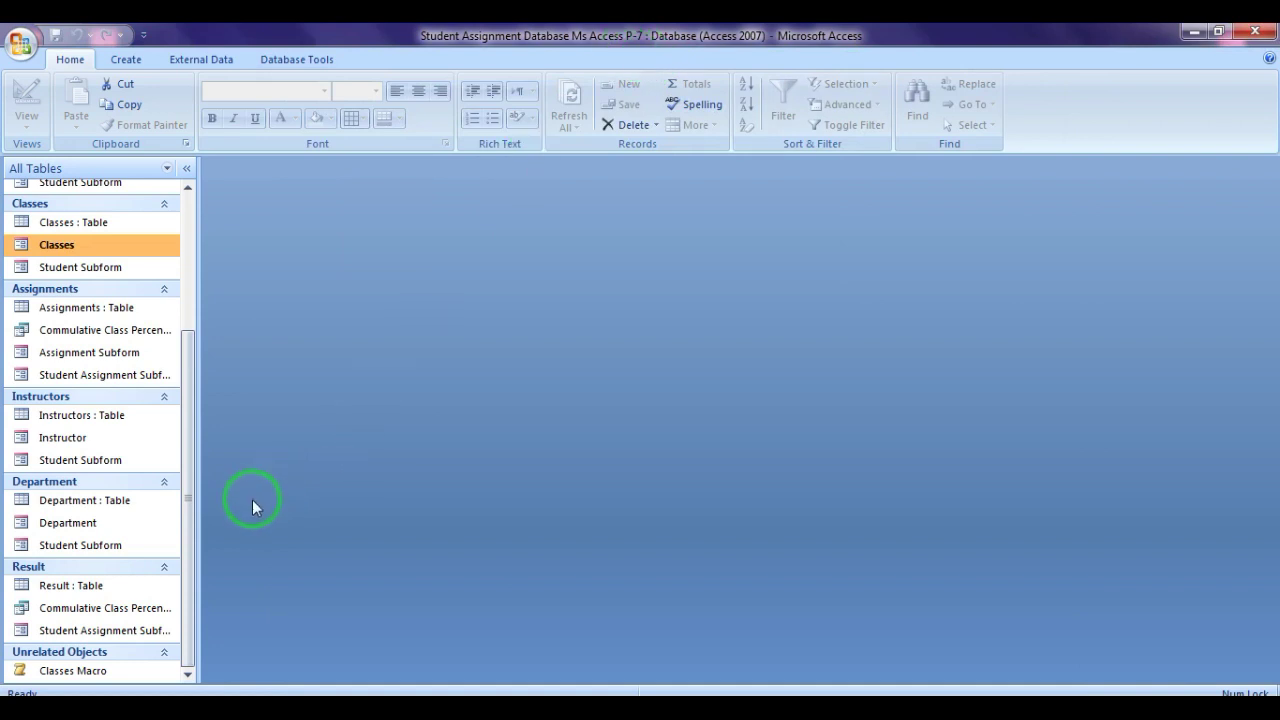
# Open the Students form and switch it to Design View.
pyautogui.moveTo(188, 587); pyautogui.dragTo(196, 405)
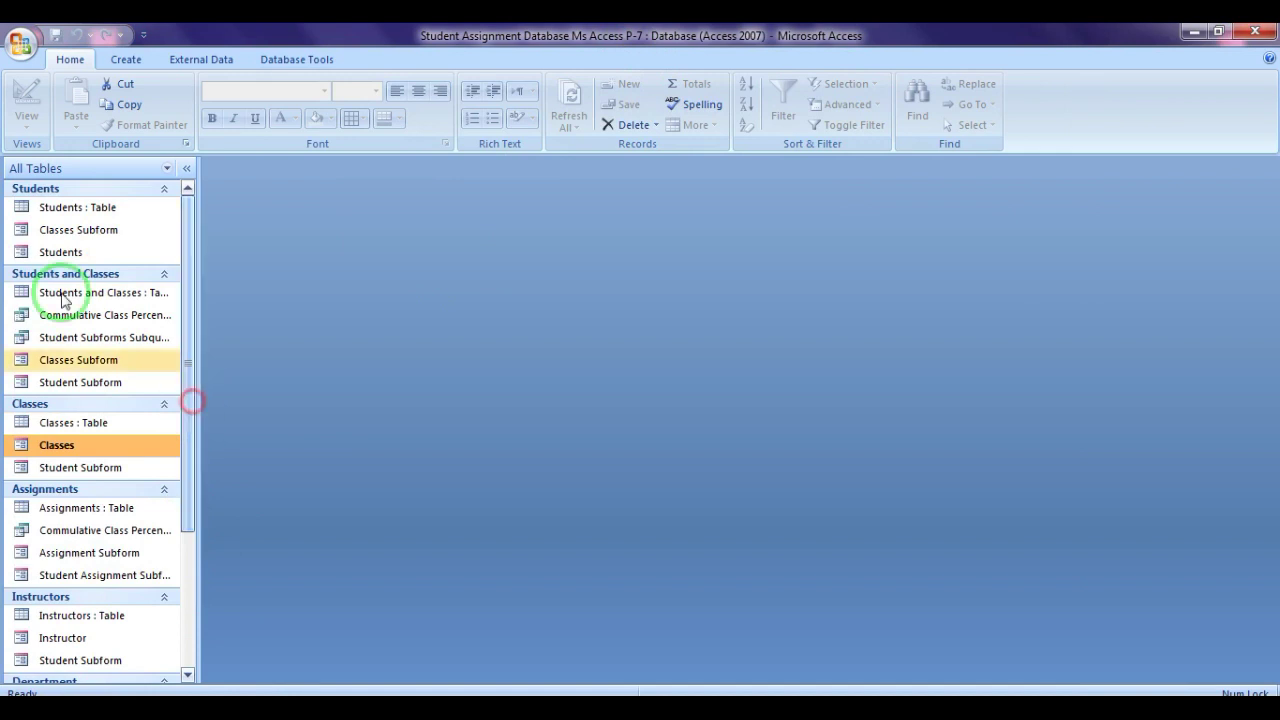
pyautogui.doubleClick(55, 252)
pyautogui.click(728, 130)
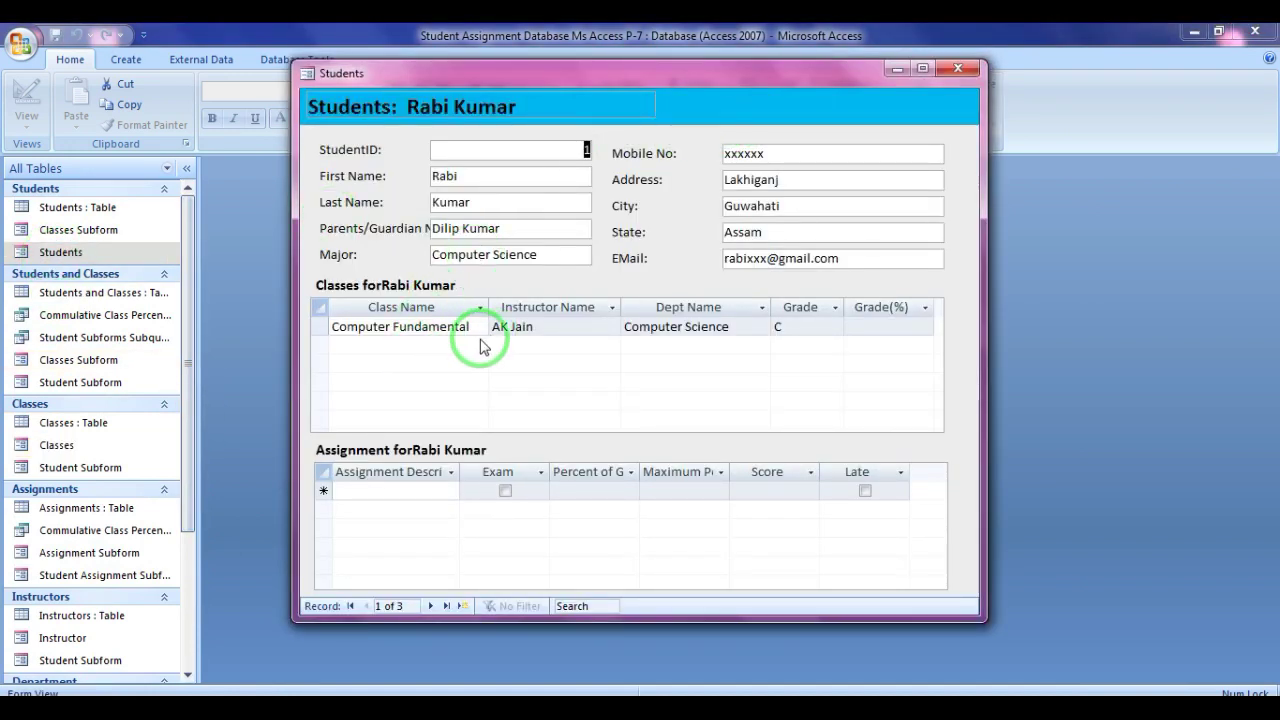
pyautogui.rightClick(640, 133)
pyautogui.click(703, 165)
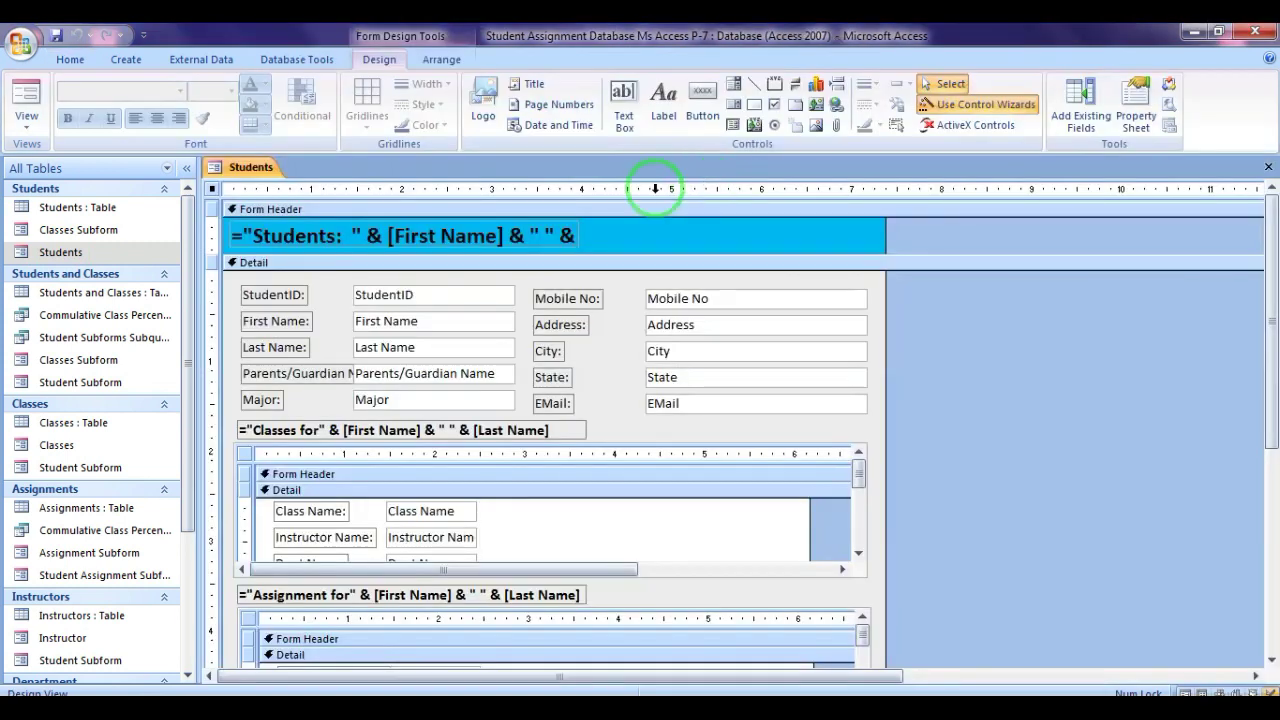
# Examine the record source in the Students form's data properties.
pyautogui.doubleClick(211, 188)
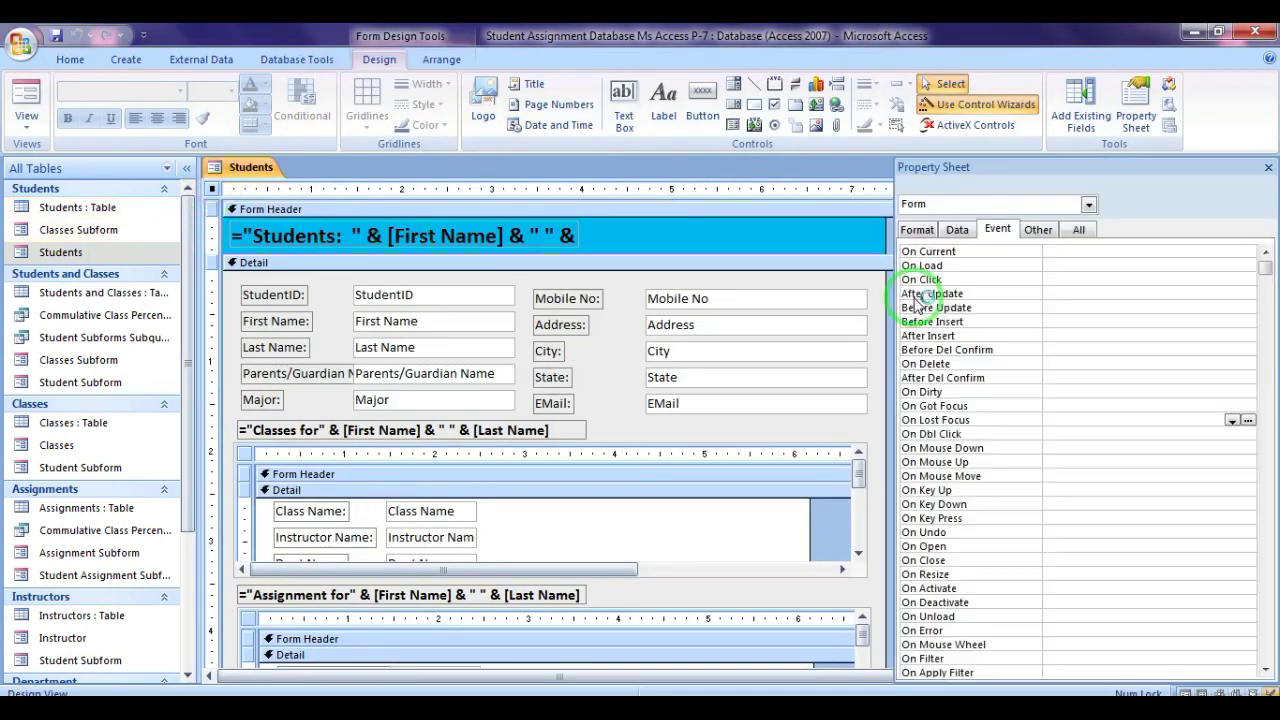
pyautogui.click(957, 229)
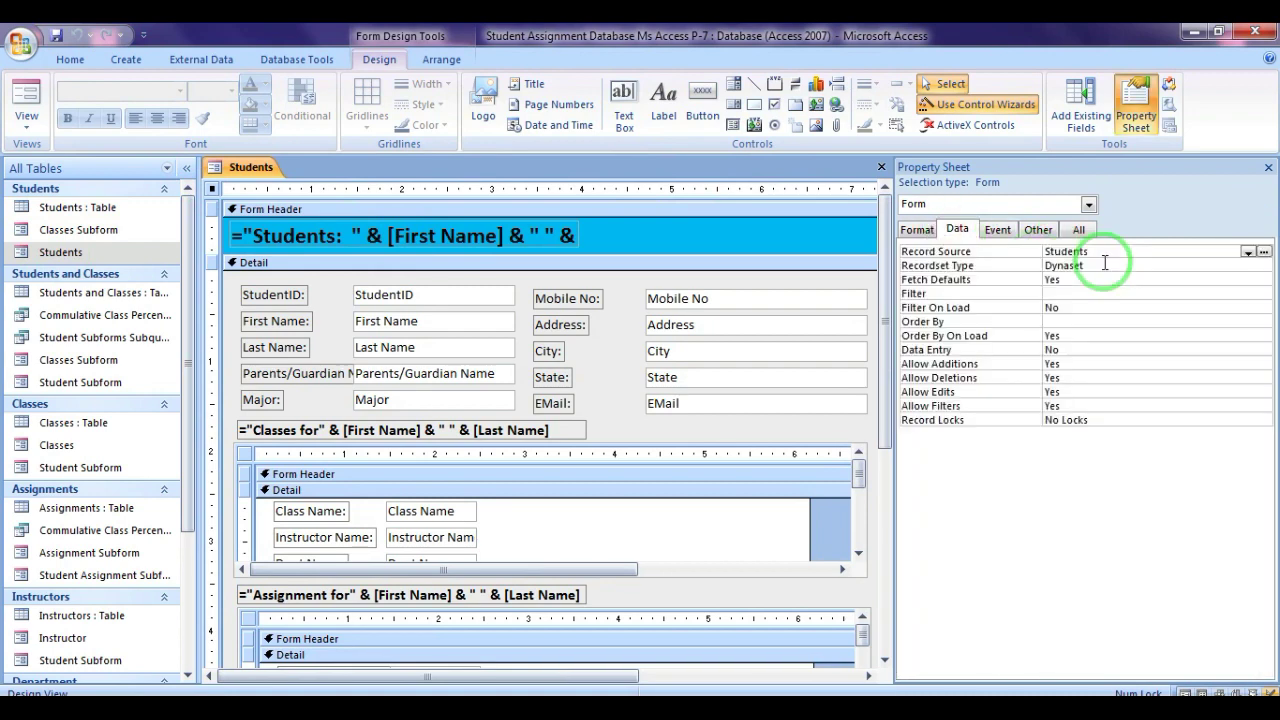
pyautogui.click(1108, 250)
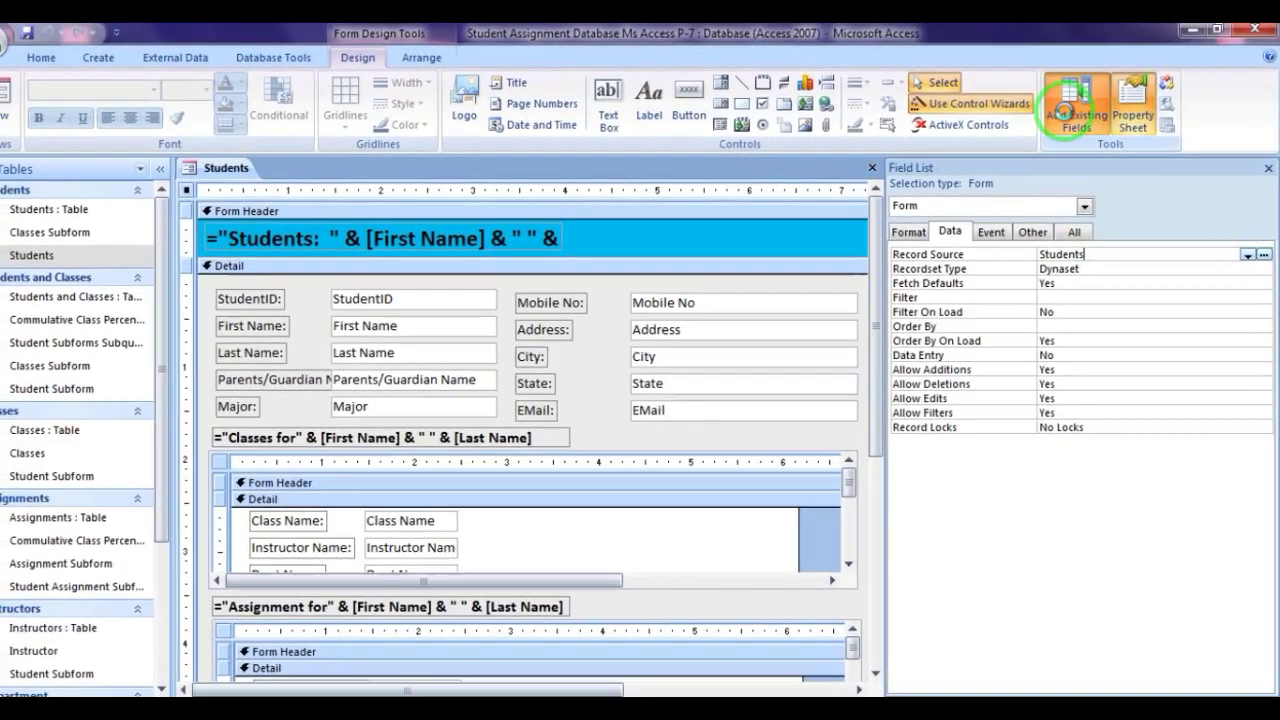
# Show only the current record source's fields in the field list, and close the list and the Students form.
pyautogui.click(1022, 95)
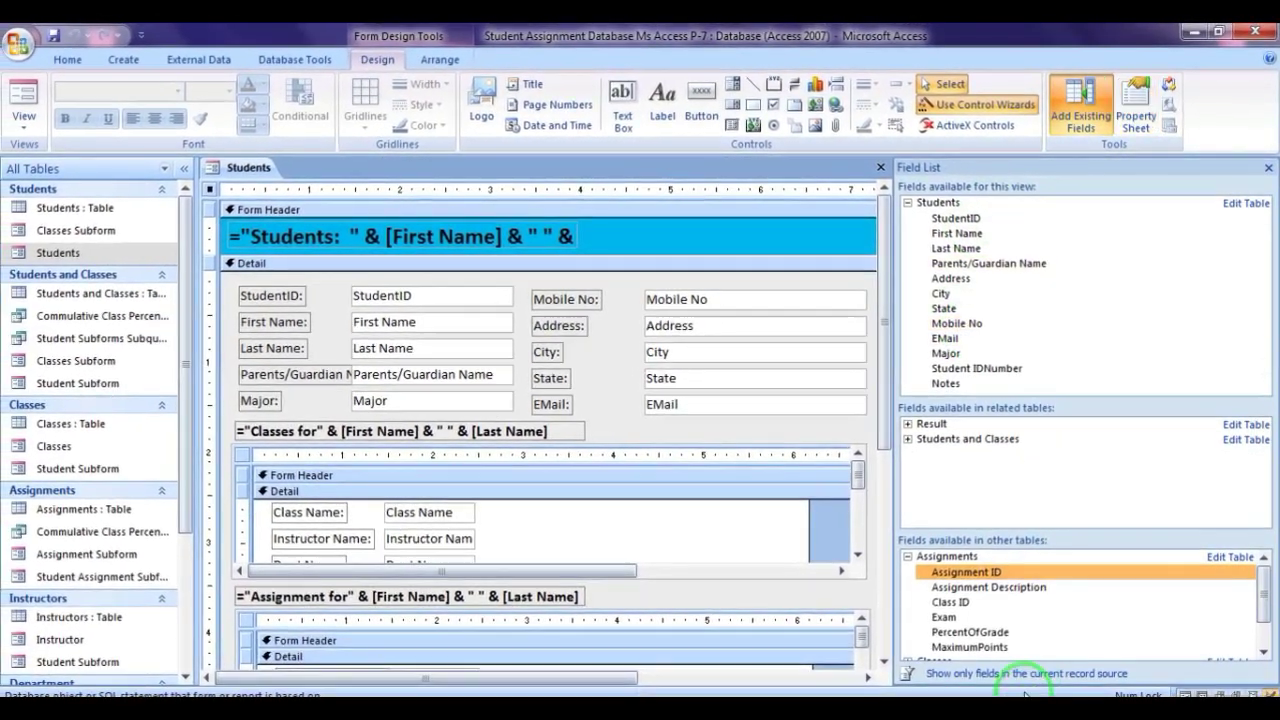
pyautogui.click(1015, 680)
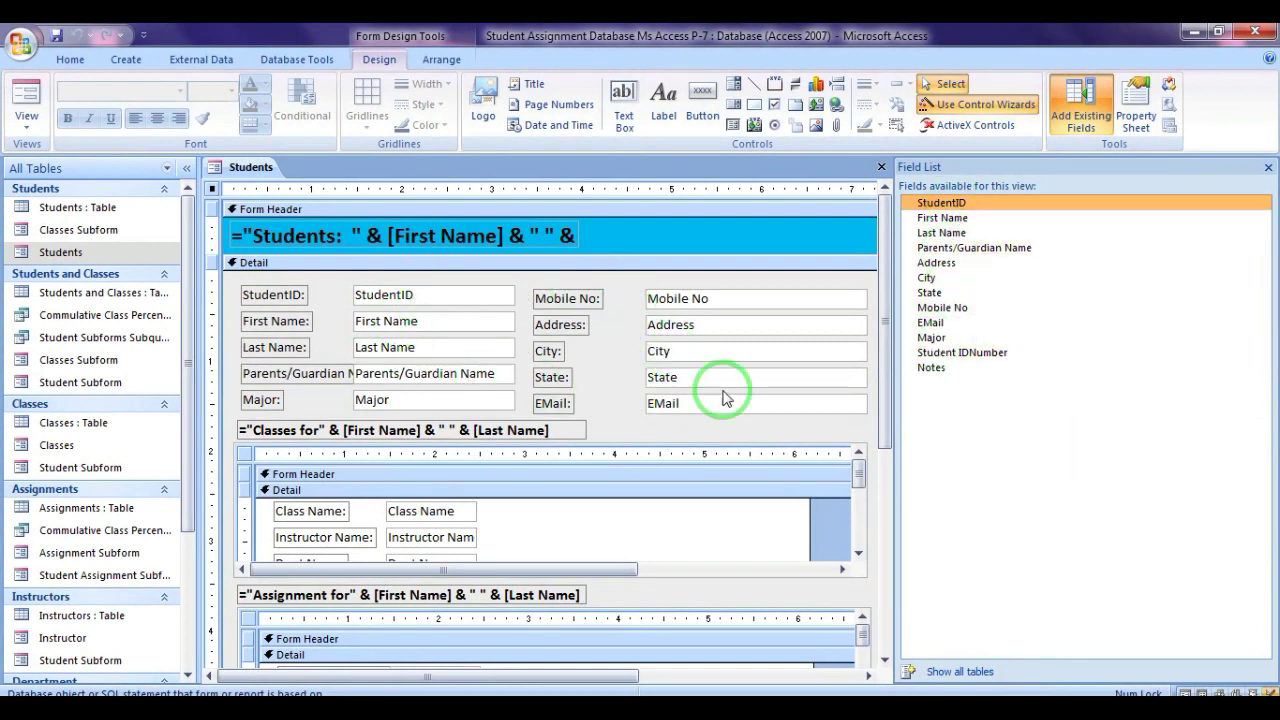
pyautogui.click(1268, 167)
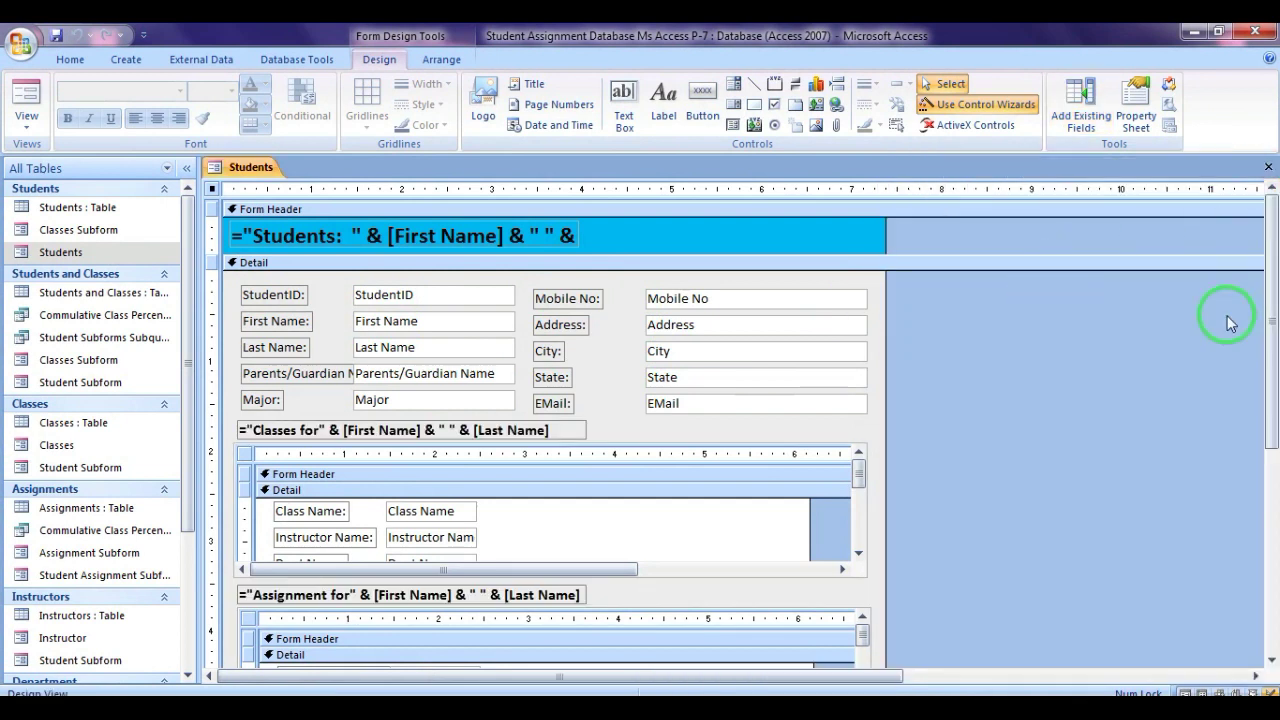
pyautogui.moveTo(1273, 300); pyautogui.dragTo(1268, 339)
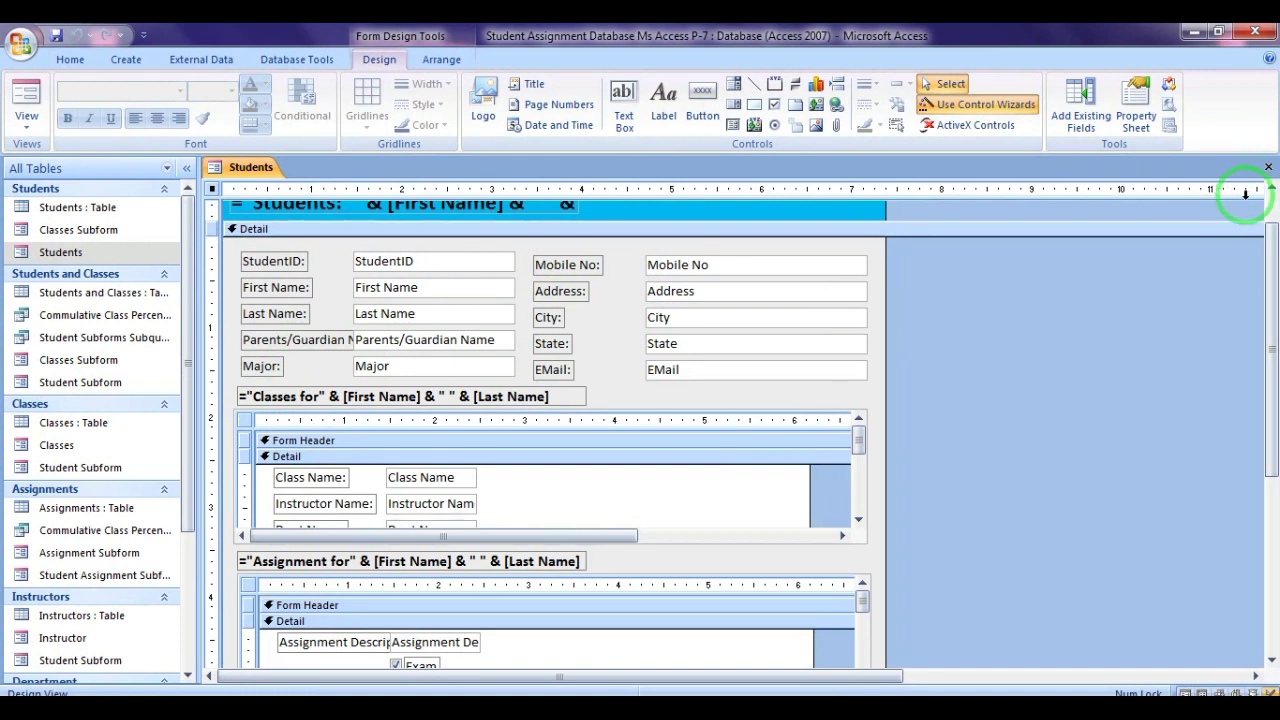
pyautogui.click(1268, 167)
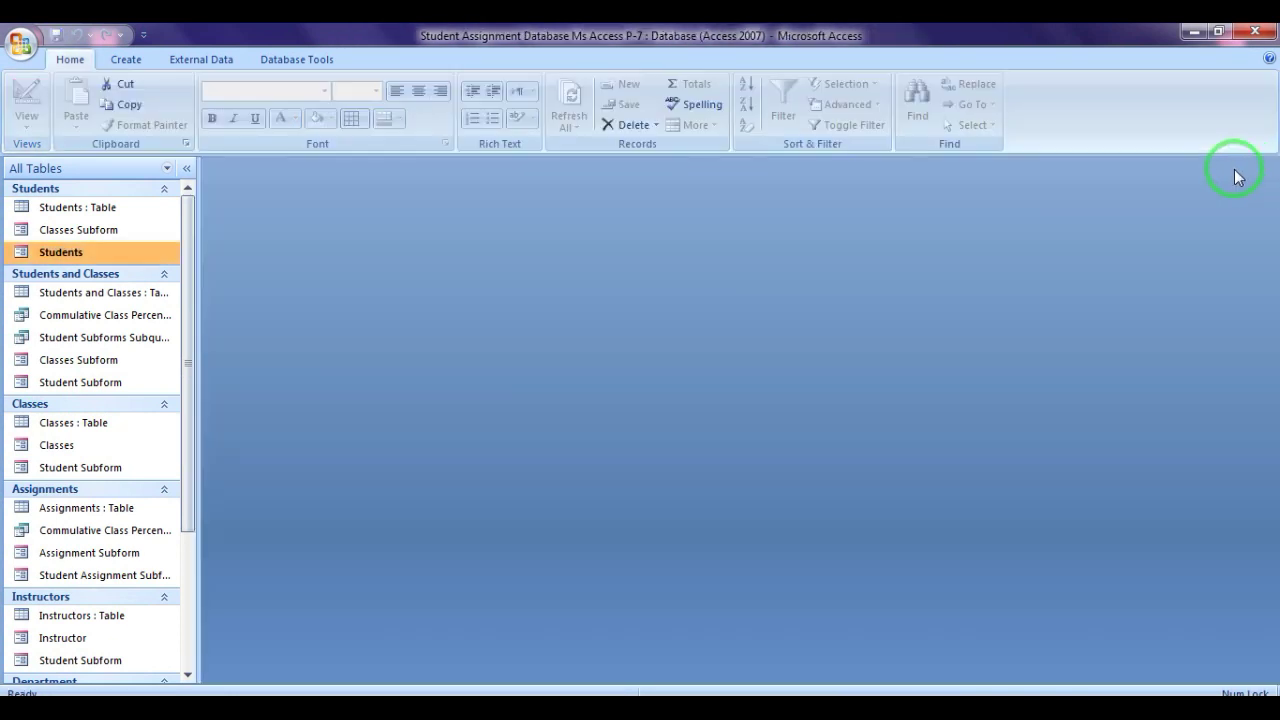
# Inspect the Student Subform of the Students and Classes group in Datasheet and Design View, and close it.
pyautogui.doubleClick(63, 388)
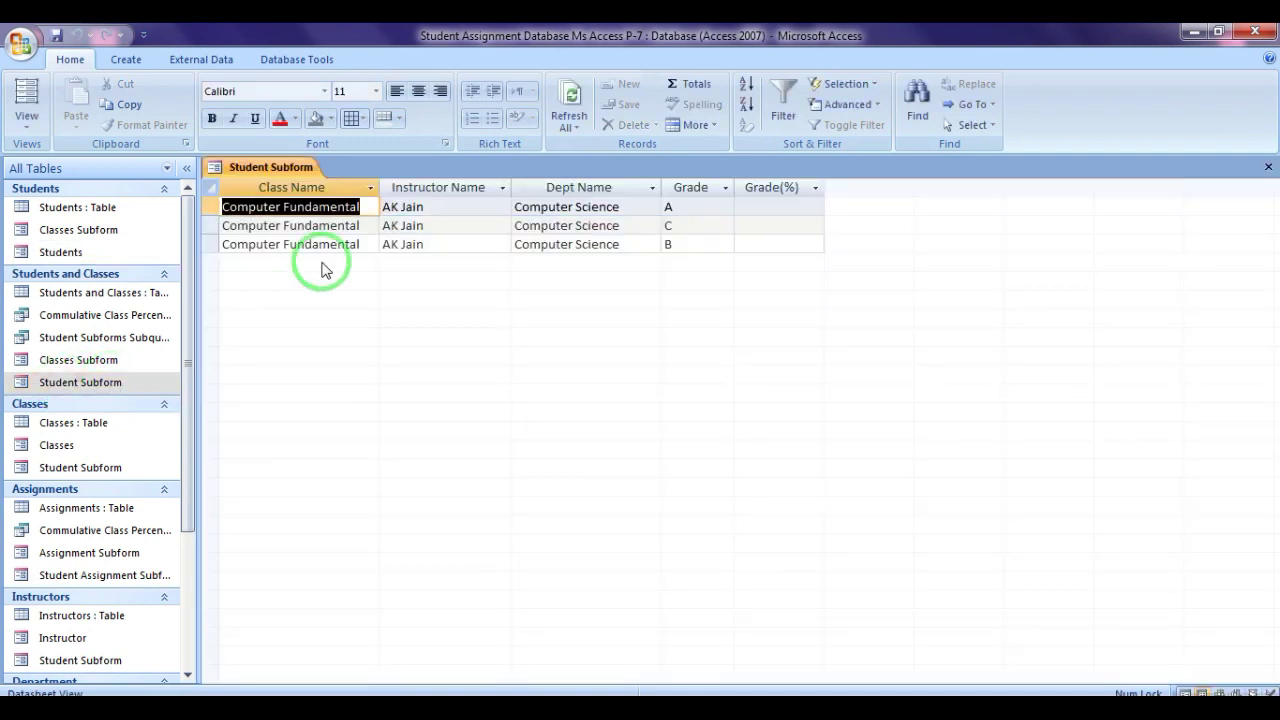
pyautogui.rightClick(108, 383)
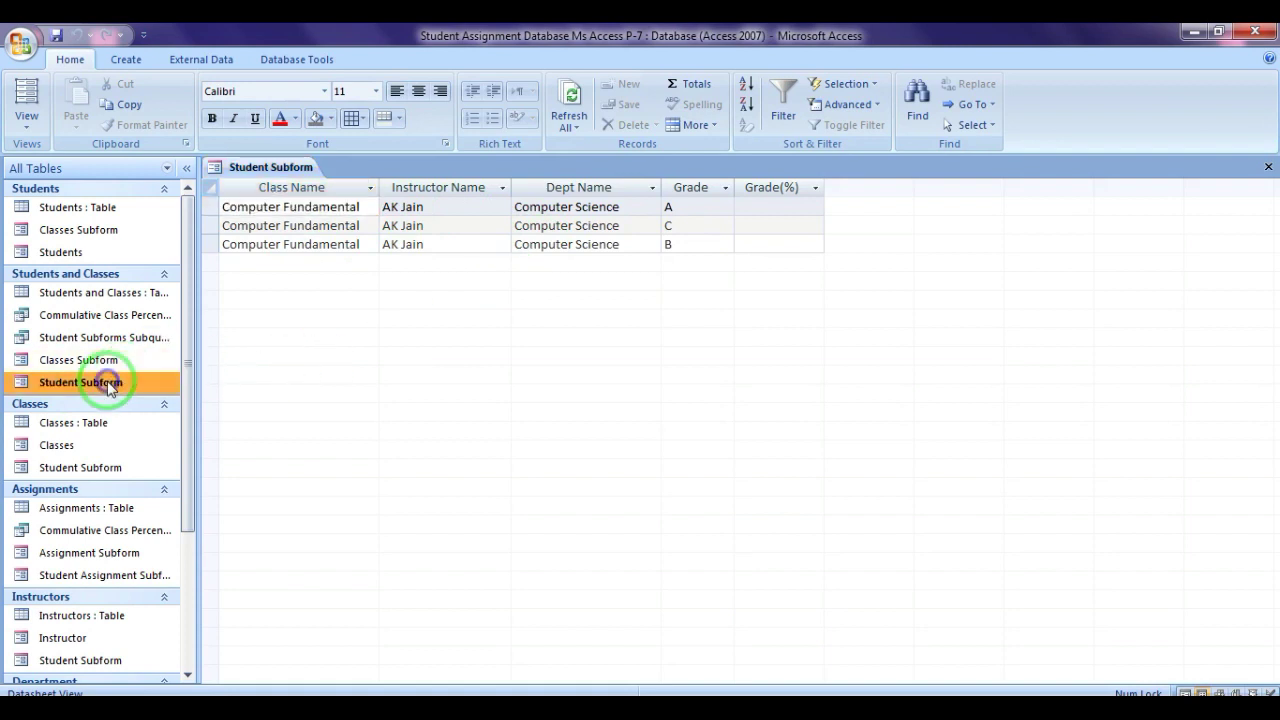
pyautogui.click(162, 433)
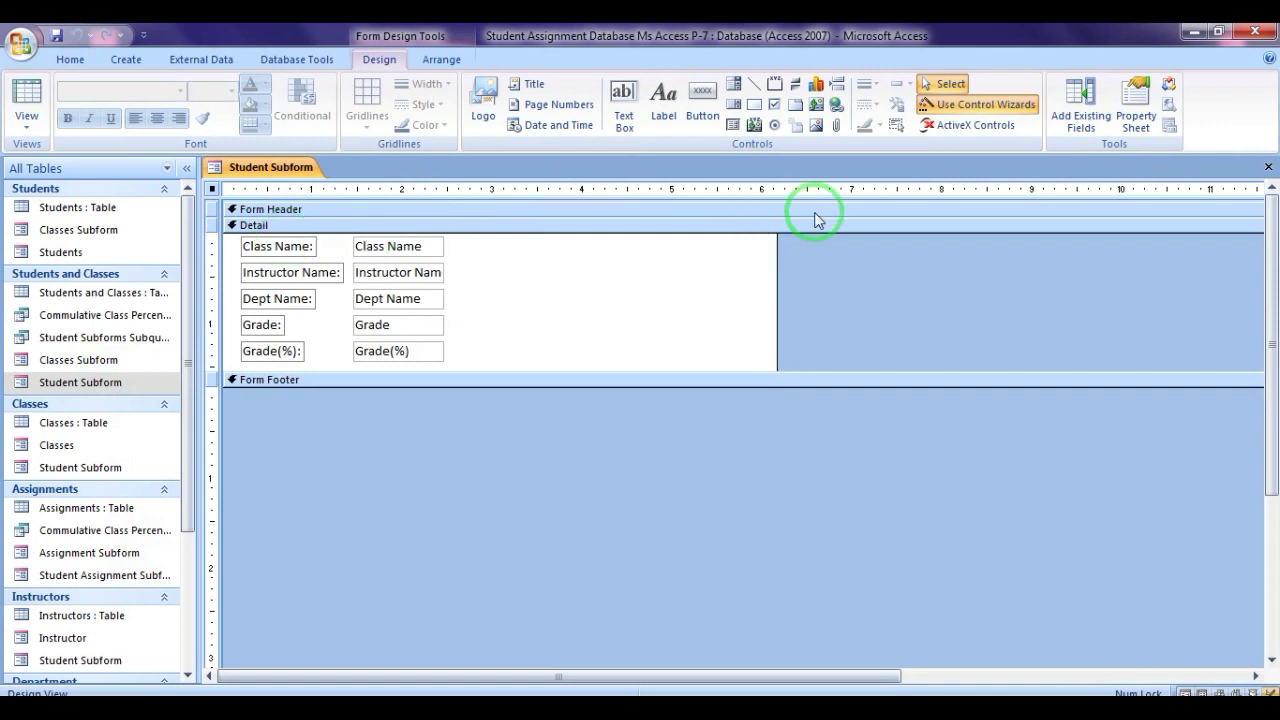
pyautogui.click(1268, 167)
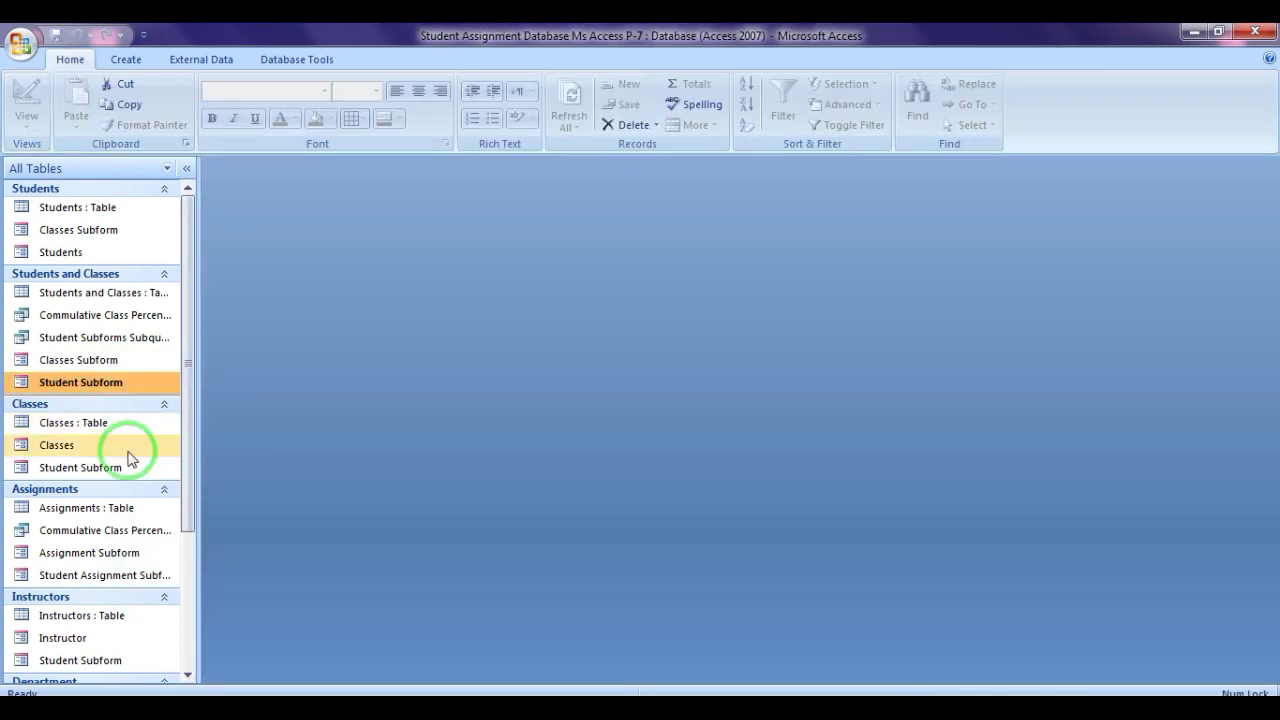
# Inspect the Student Assignment Subform and the Classes group's Student Subform in Design View, and close both.
pyautogui.click(96, 584)
pyautogui.rightClick(96, 584)
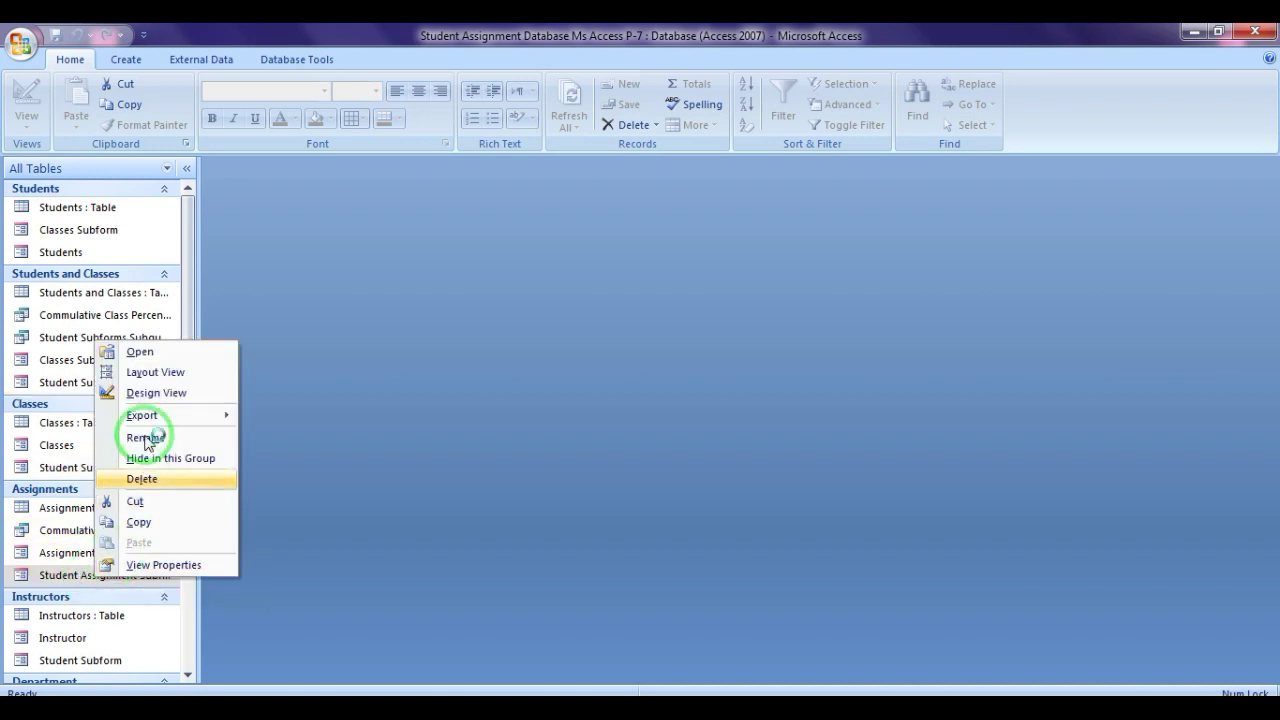
pyautogui.click(150, 392)
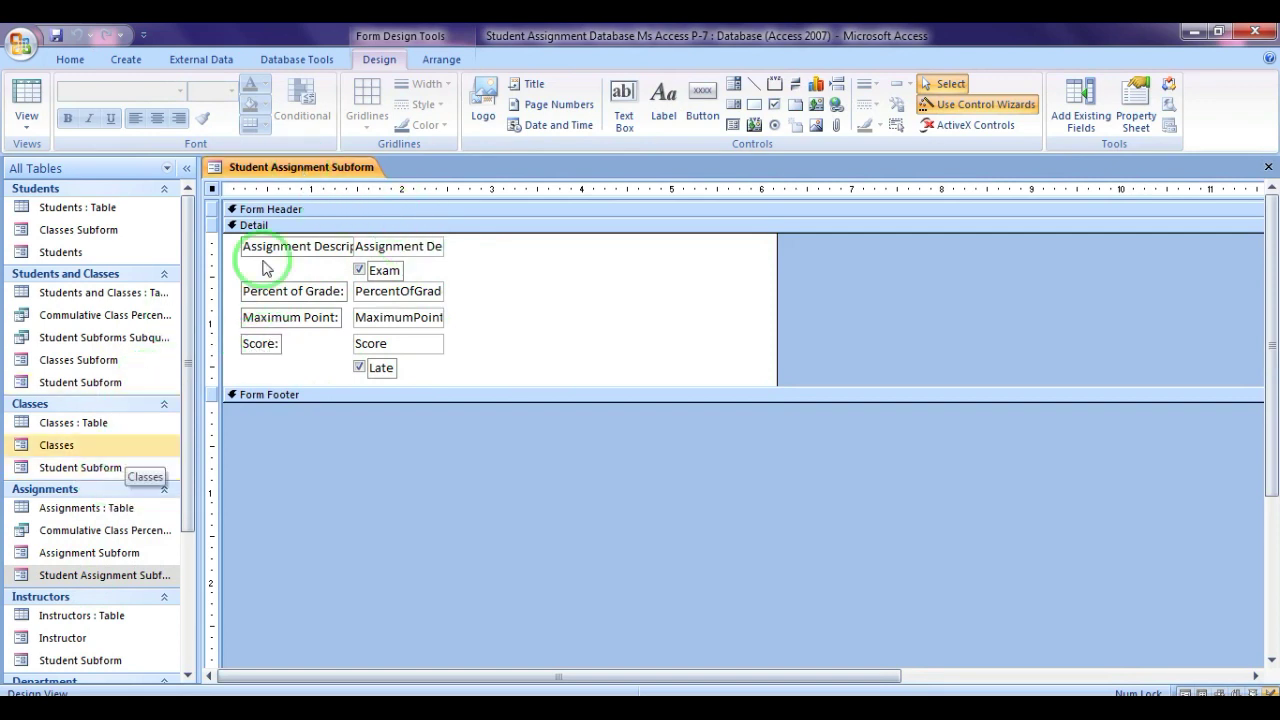
pyautogui.rightClick(115, 475)
pyautogui.click(182, 283)
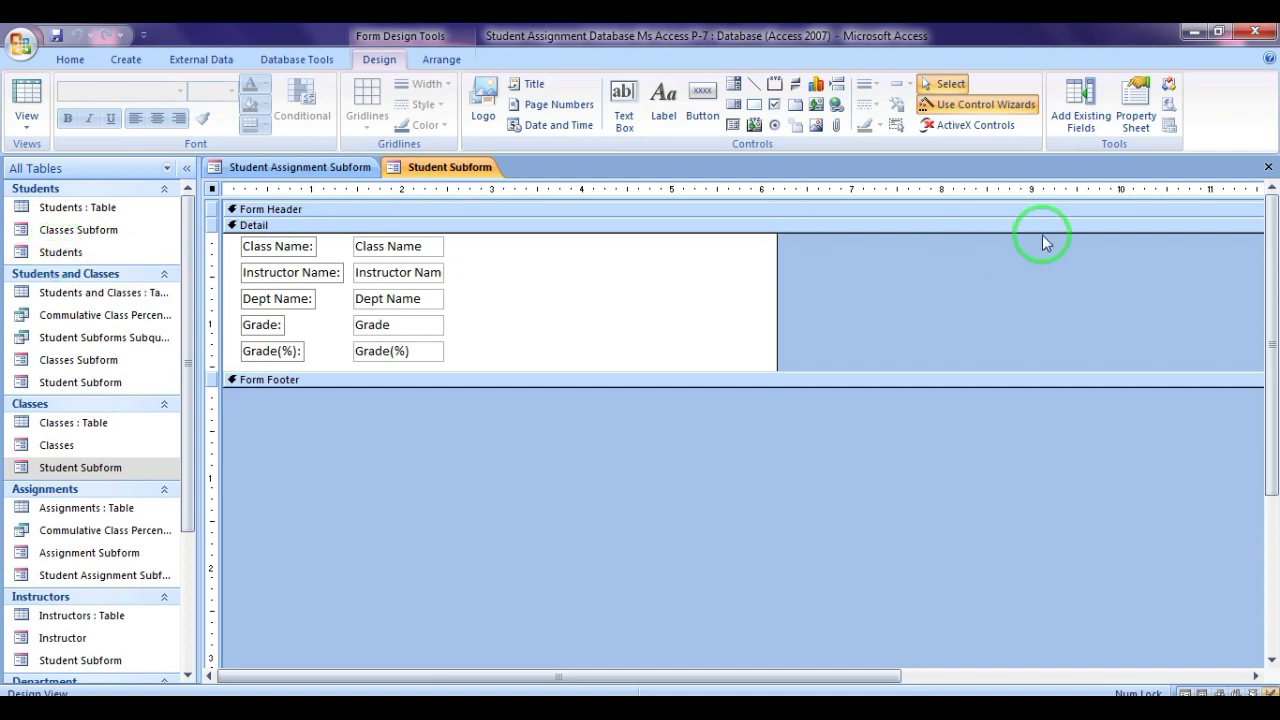
pyautogui.click(1268, 166)
pyautogui.click(1267, 164)
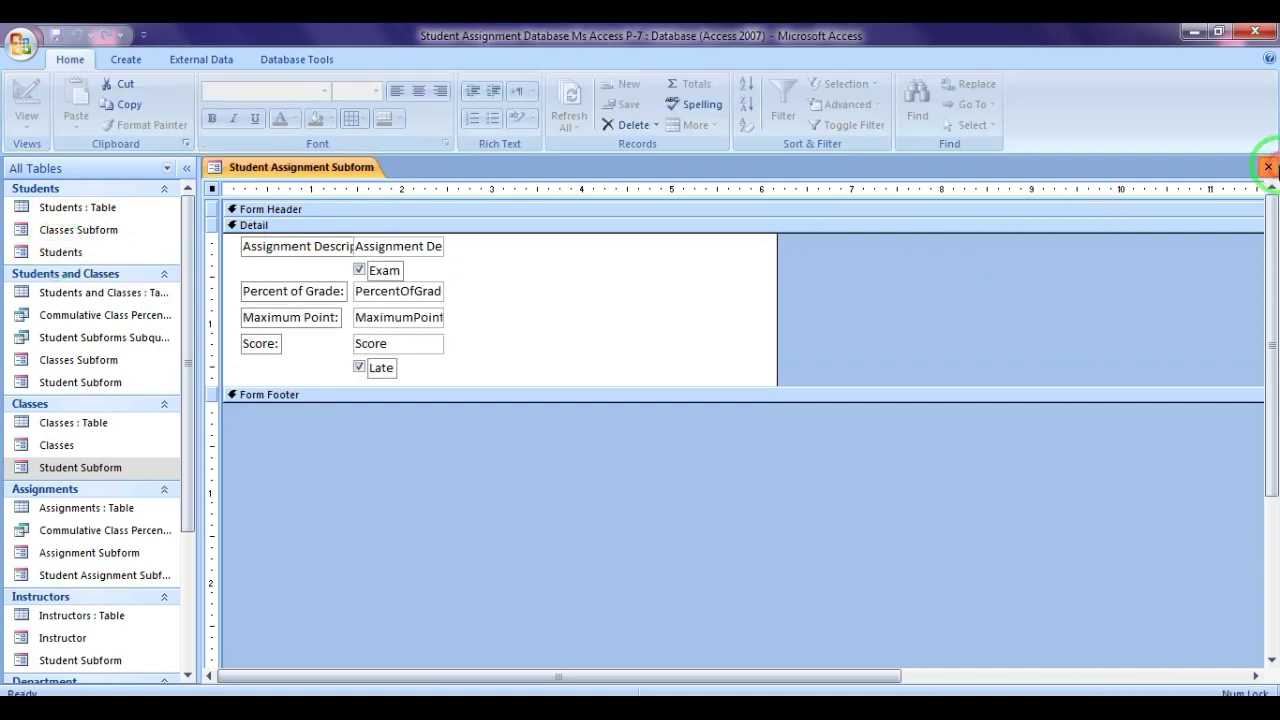
# Open the Students form in Design View to reach its embedded subforms.
pyautogui.rightClick(92, 253)
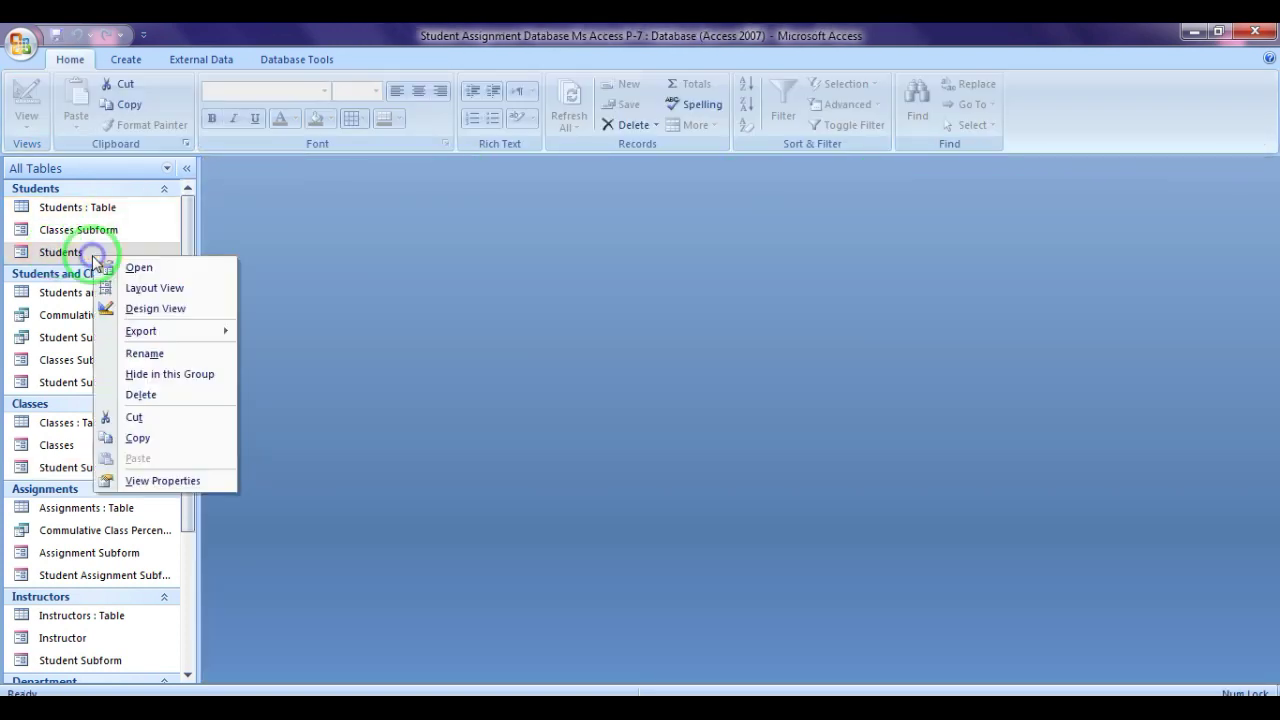
pyautogui.click(147, 310)
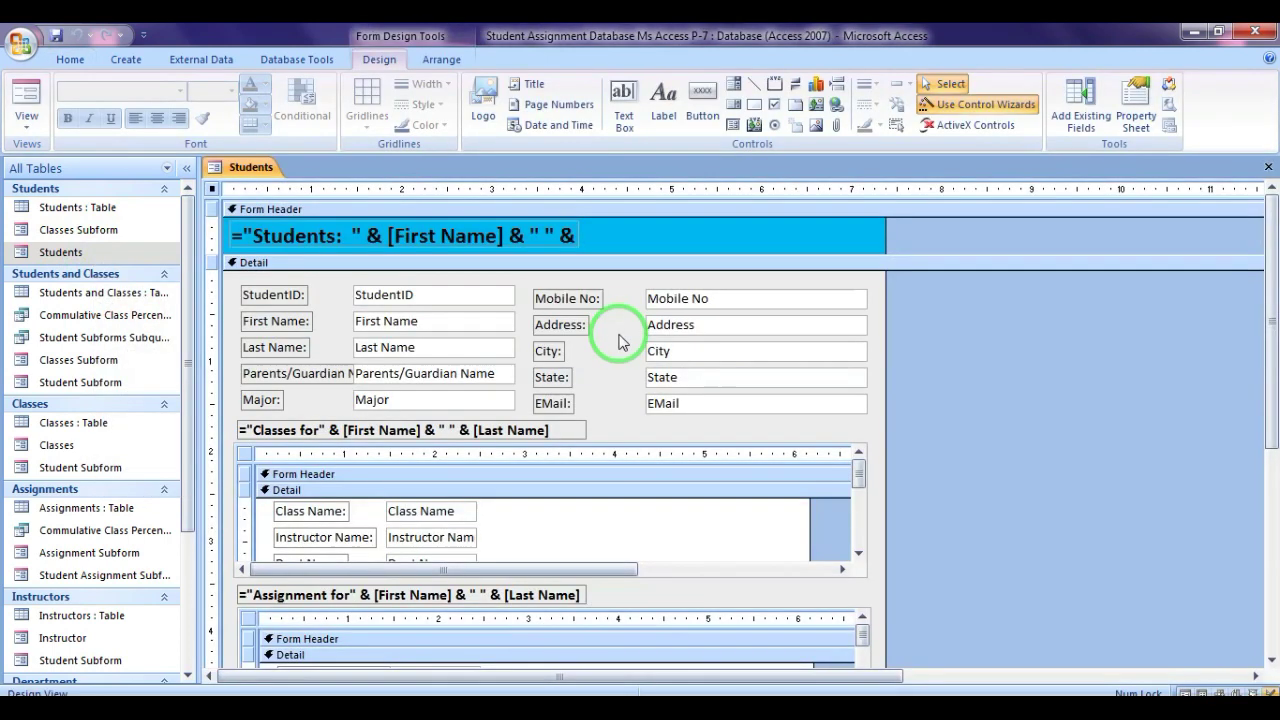
pyautogui.moveTo(1272, 272); pyautogui.dragTo(1276, 323)
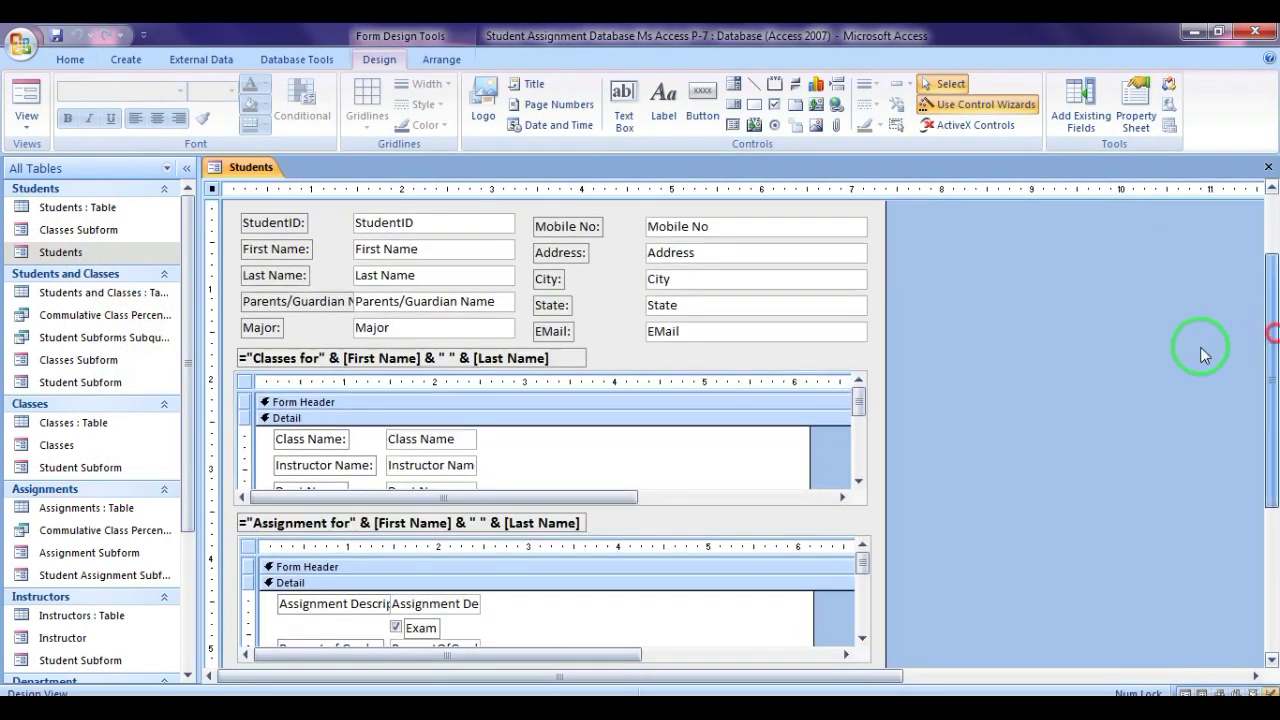
# Select the embedded Student Subform under the "Classes for" heading and display its data properties.
pyautogui.click(356, 369)
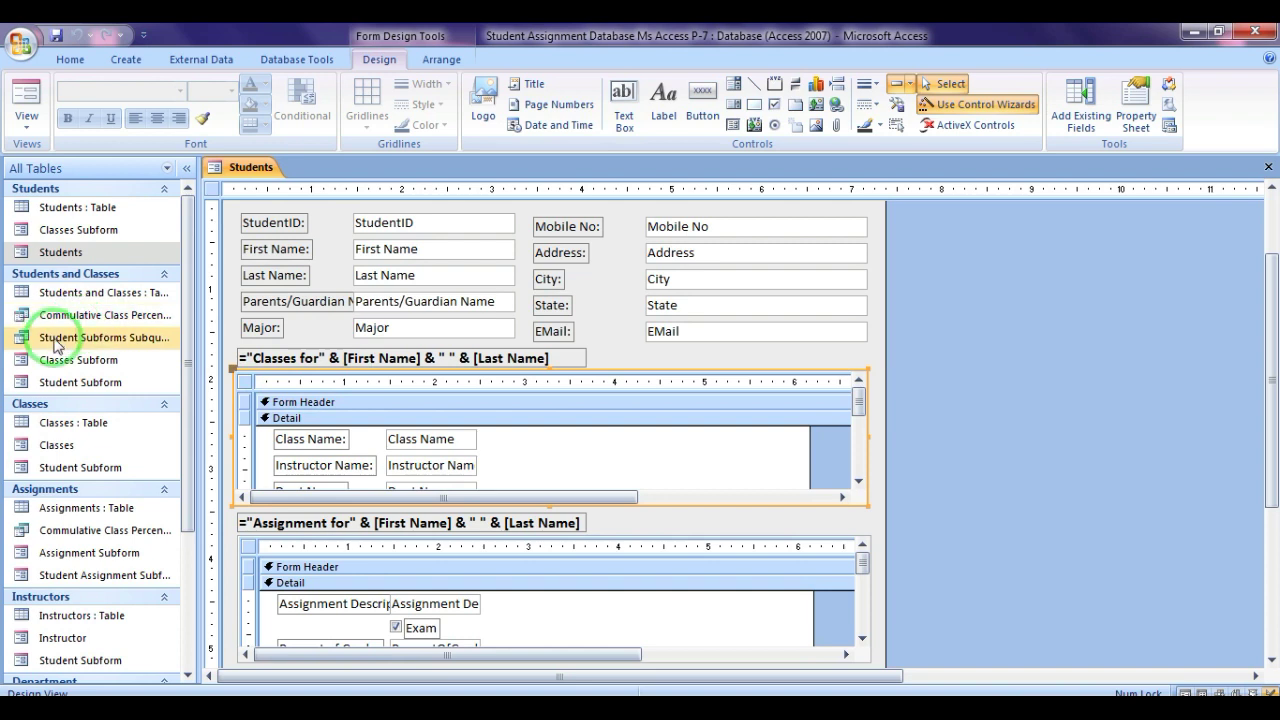
pyautogui.click(70, 384)
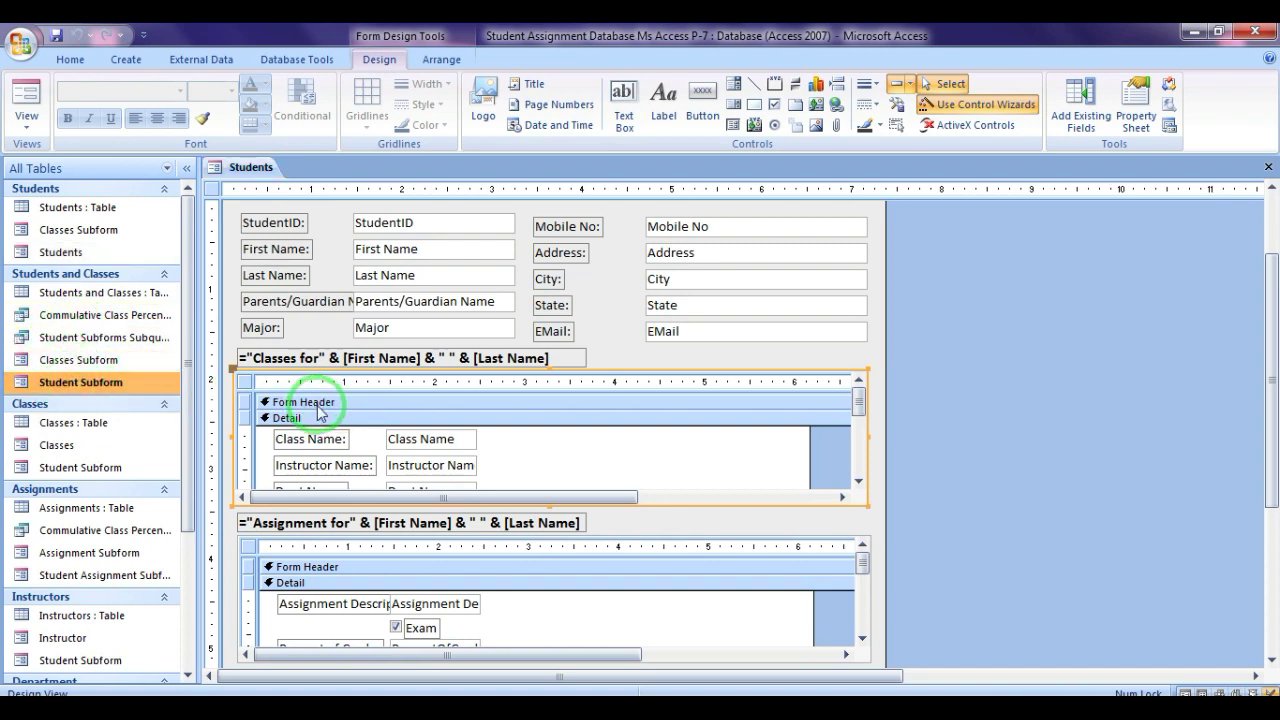
pyautogui.click(712, 352)
pyautogui.click(678, 376)
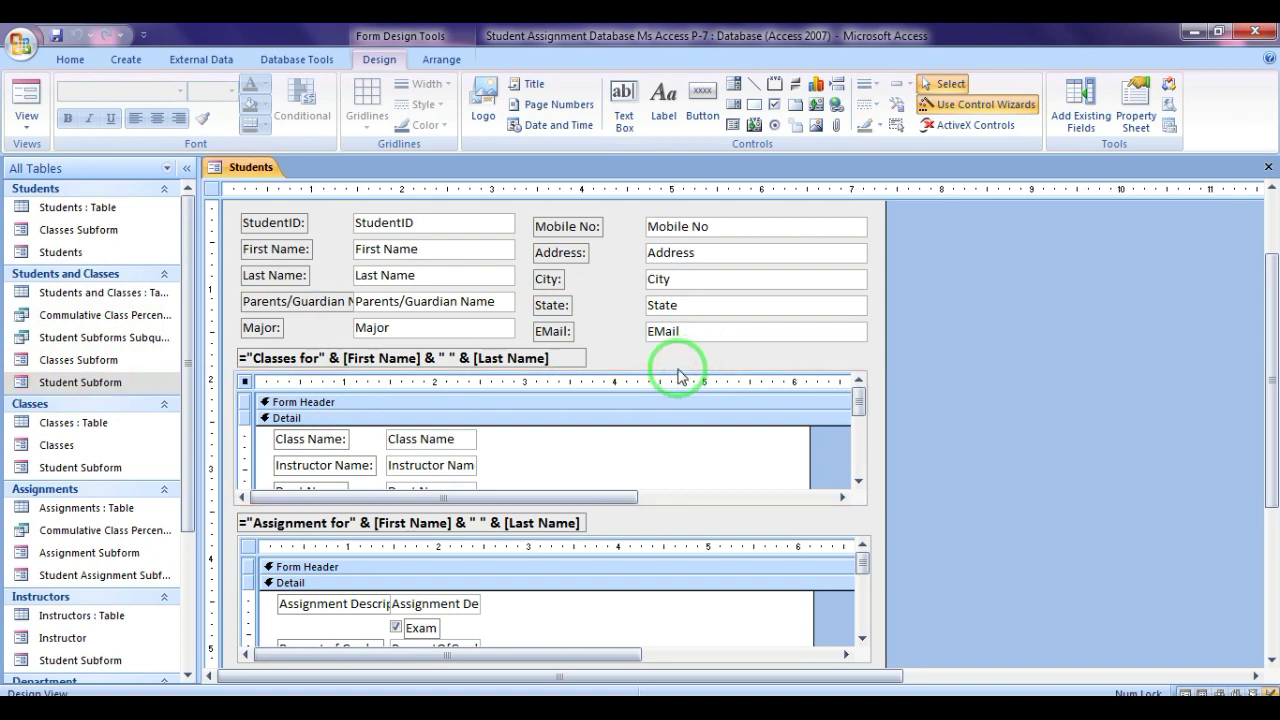
pyautogui.doubleClick(678, 376)
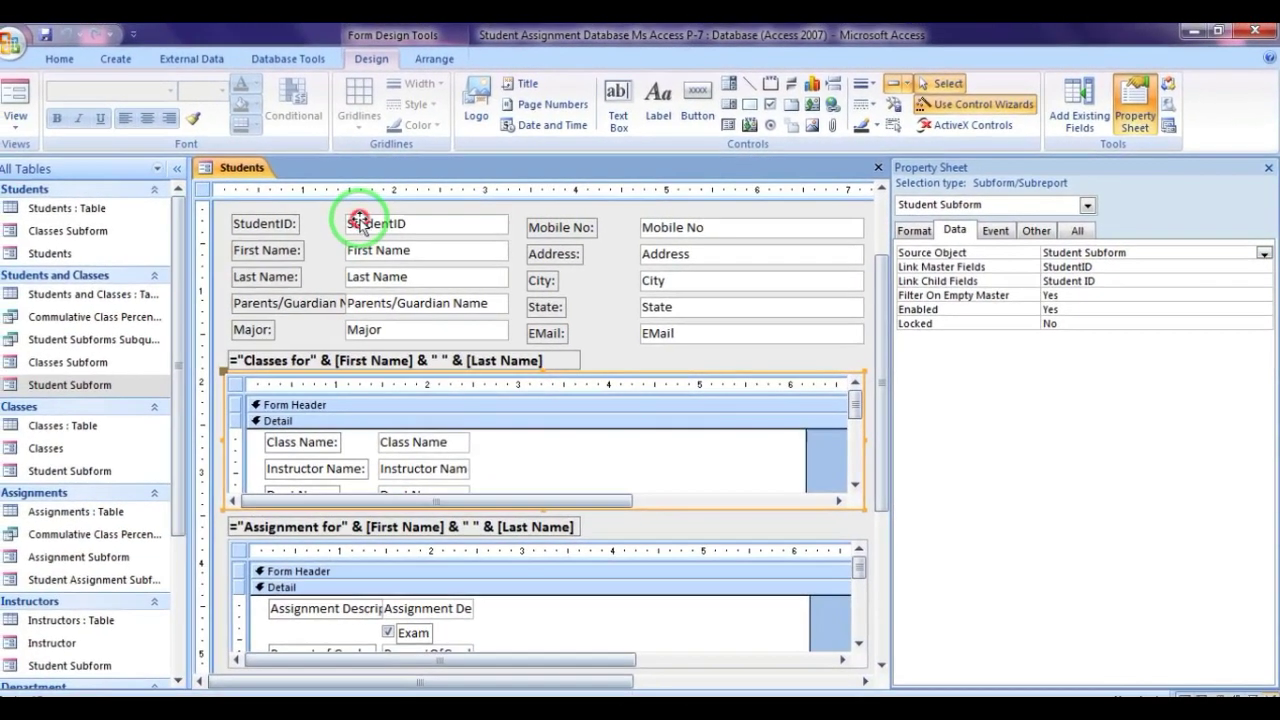
# Check the StudentID text box's control source and reselect the Student Subform.
pyautogui.click(359, 222)
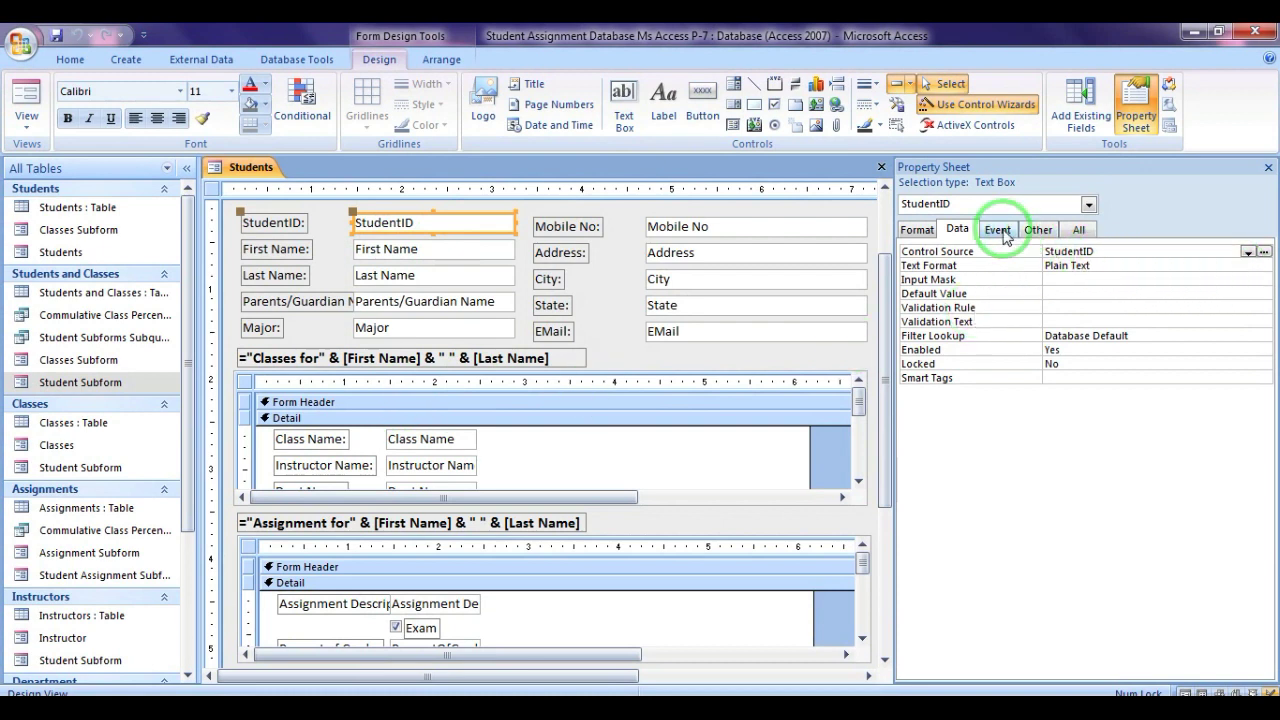
pyautogui.click(697, 372)
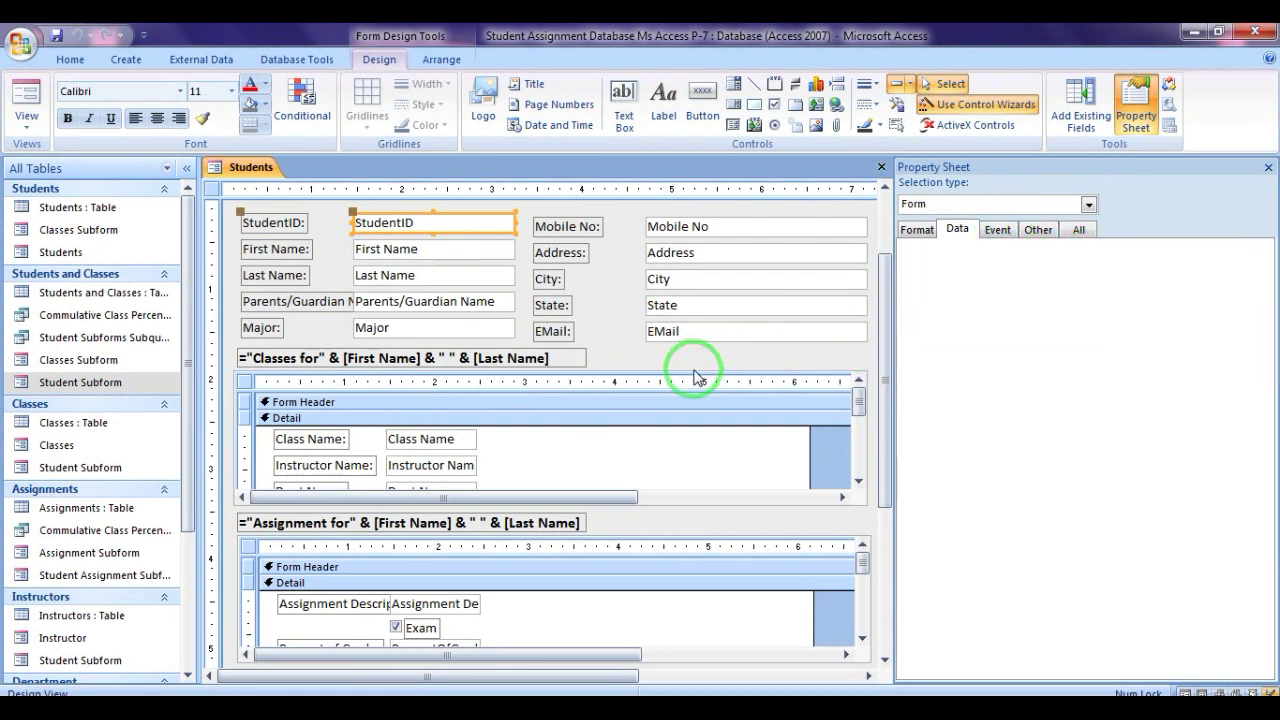
pyautogui.click(693, 375)
# Check the Student Subform's source object and inspect its master and child field pairing in the Subform Field Linker.
pyautogui.click(1125, 252)
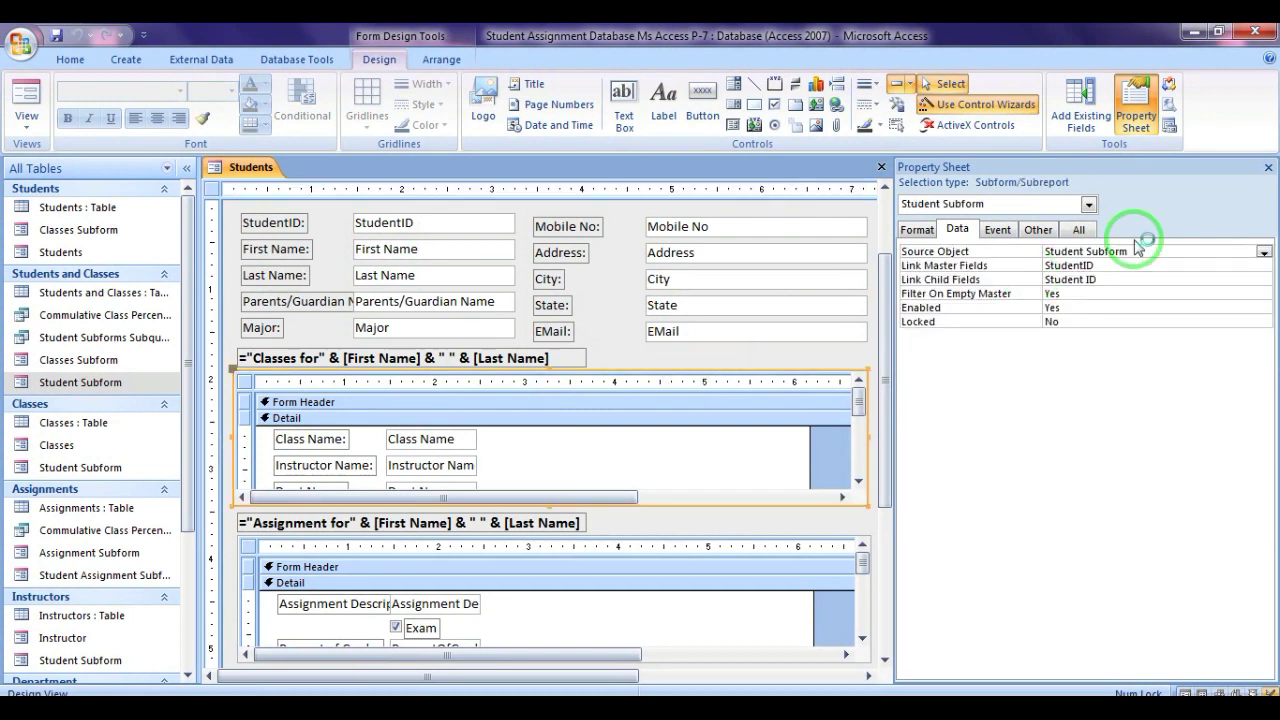
pyautogui.click(1125, 264)
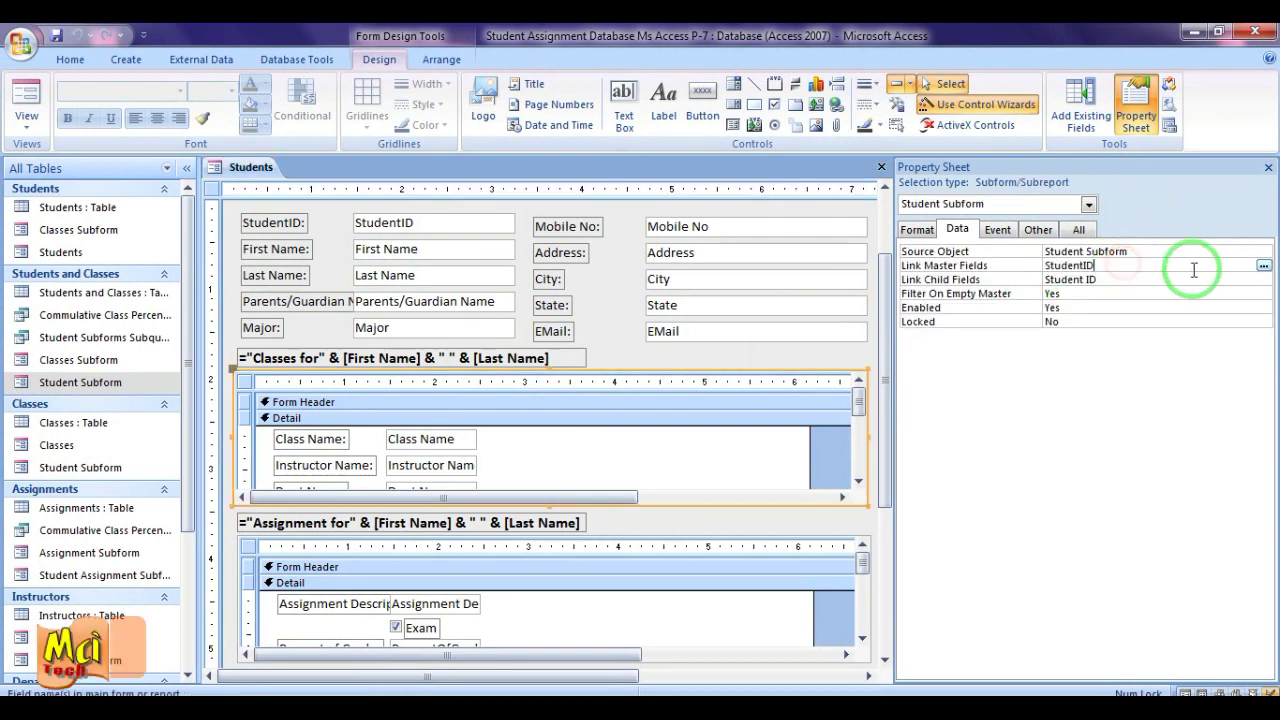
pyautogui.click(1264, 267)
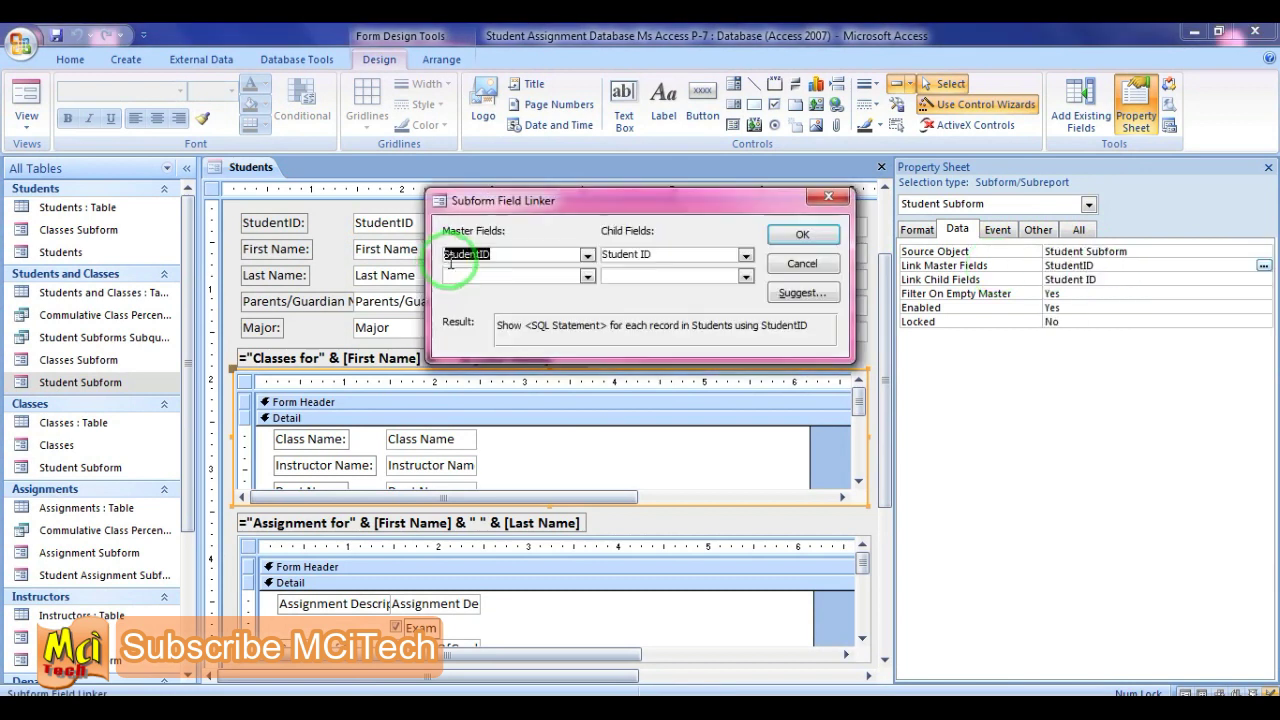
pyautogui.click(802, 234)
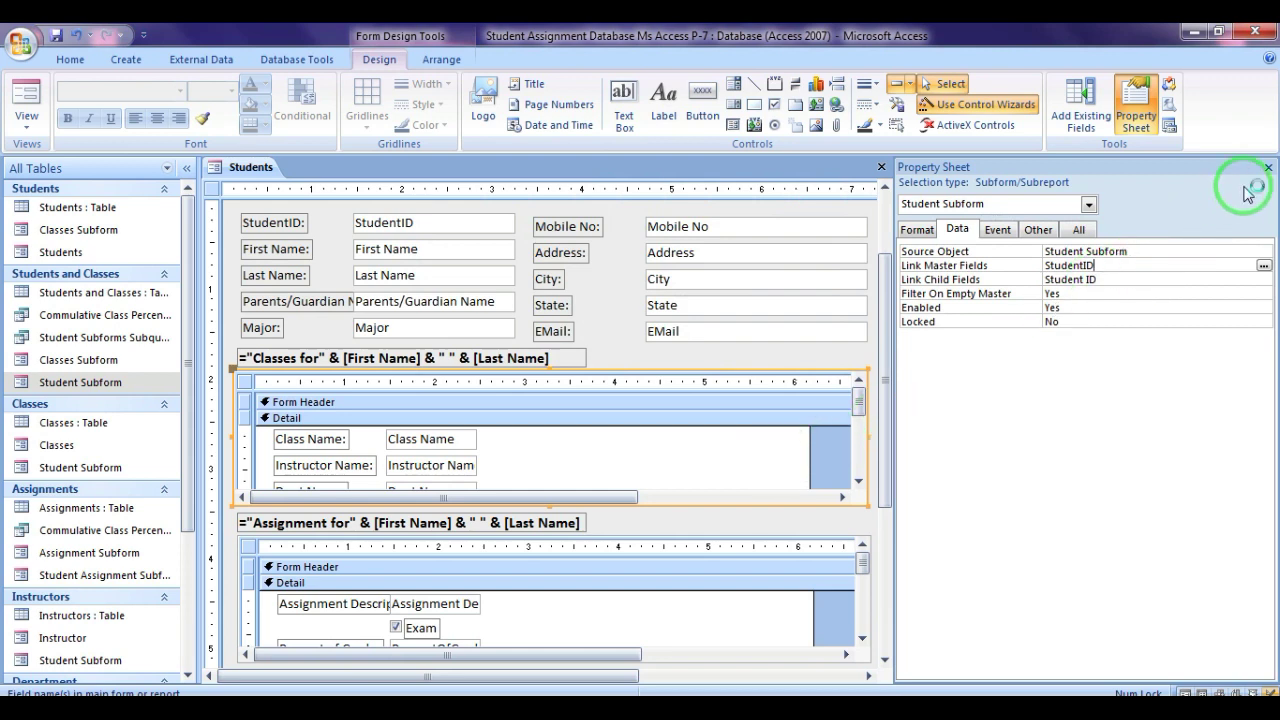
# Check the Link Master Fields and Link Child Fields of the embedded Student Assignment Subform, and close the property sheet.
pyautogui.click(605, 533)
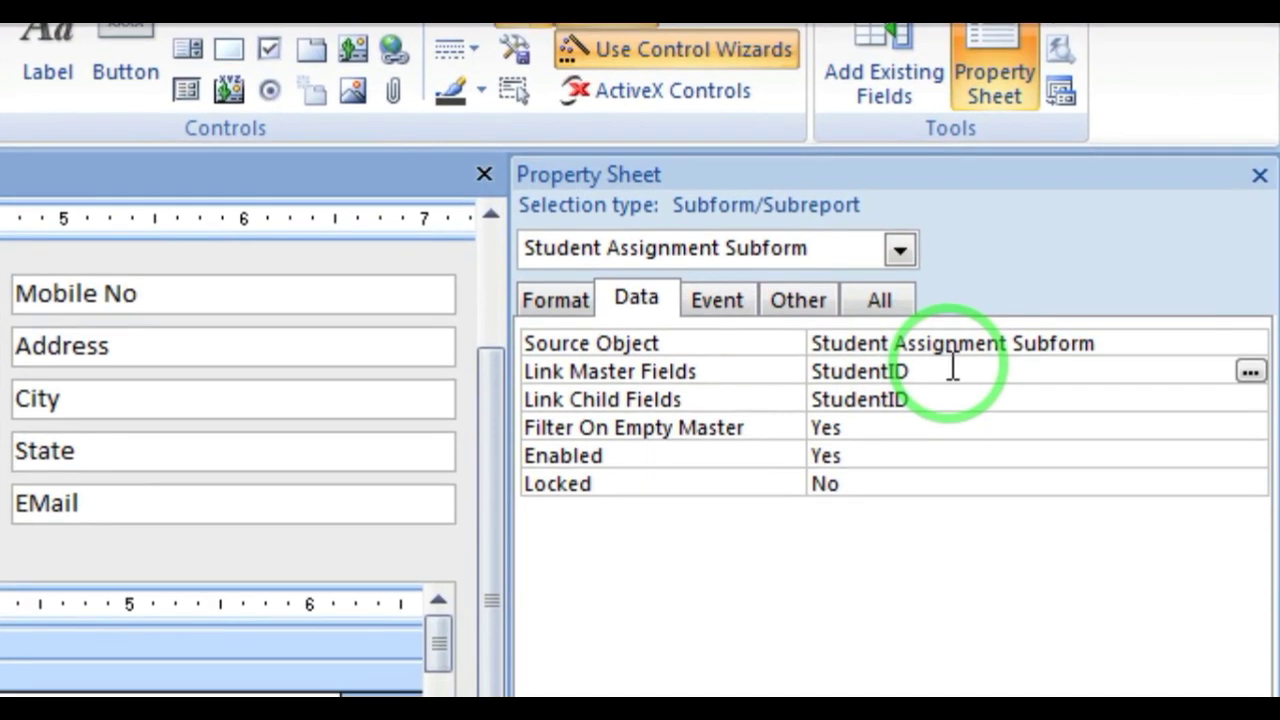
pyautogui.click(955, 434)
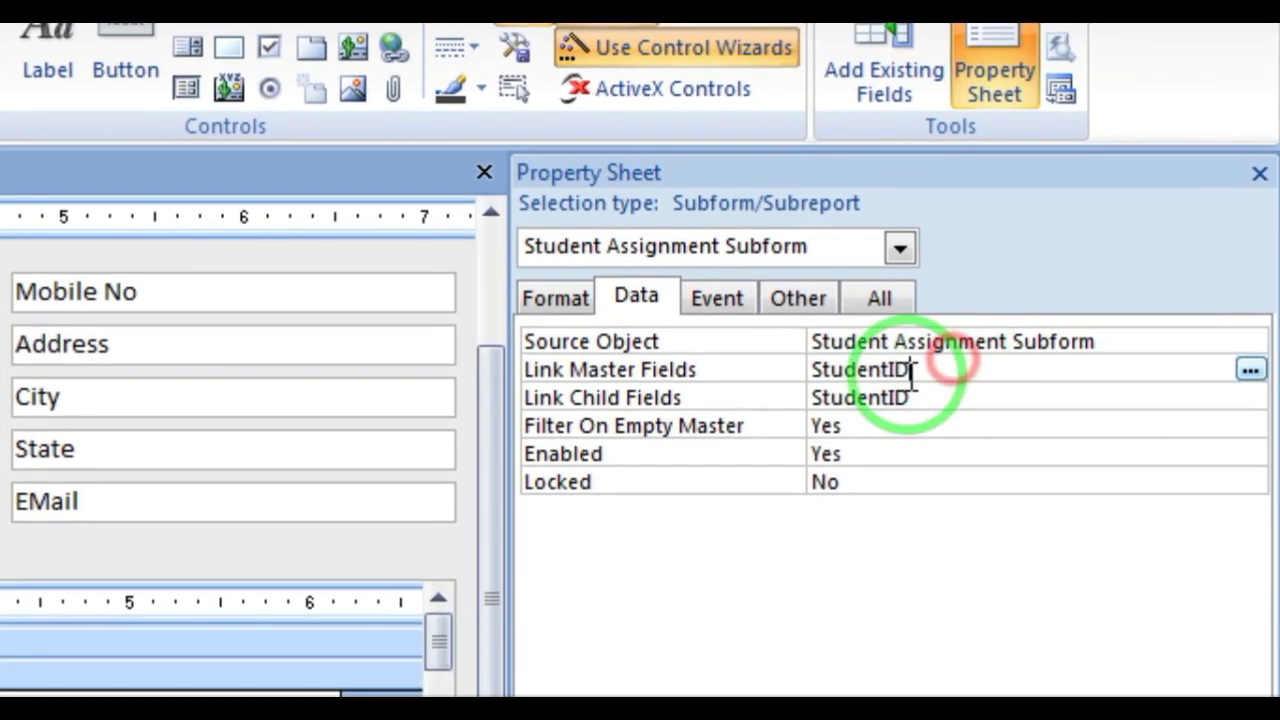
pyautogui.click(926, 399)
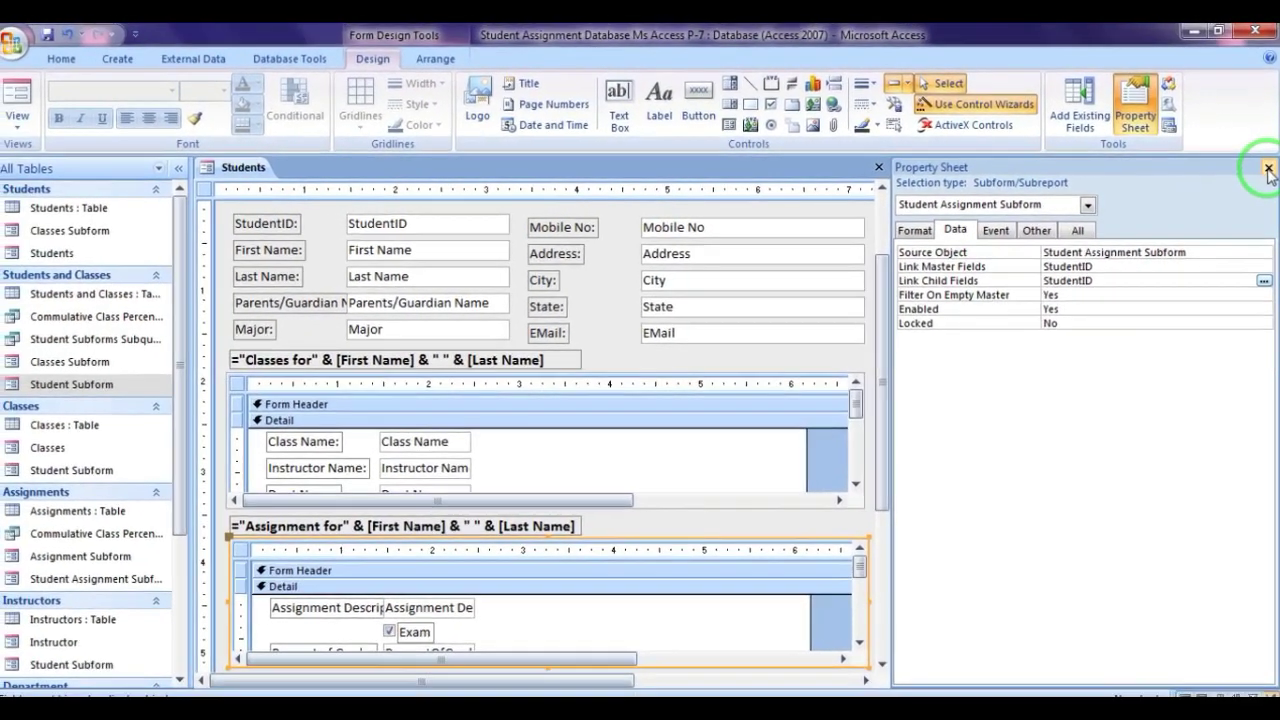
pyautogui.click(1264, 166)
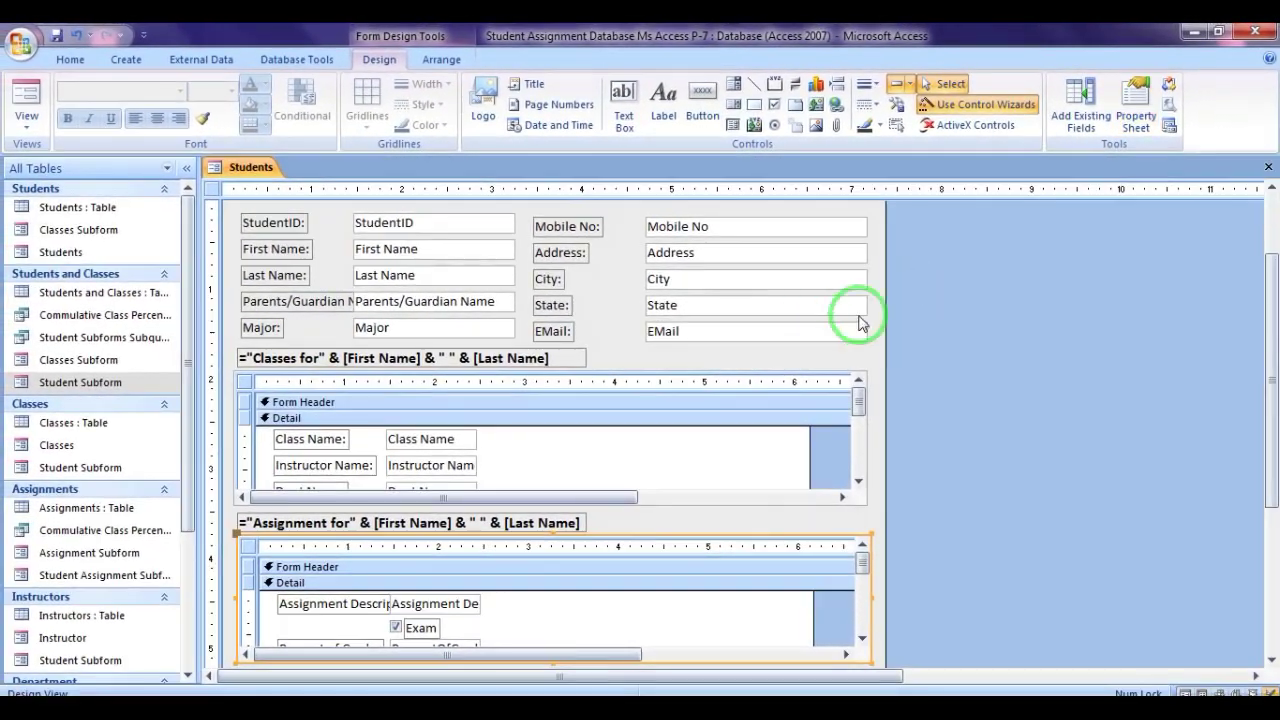
# Examine the "Classes for" and "Assignment for" heading expressions with their name fields, and close the Students form without saving.
pyautogui.click(346, 362)
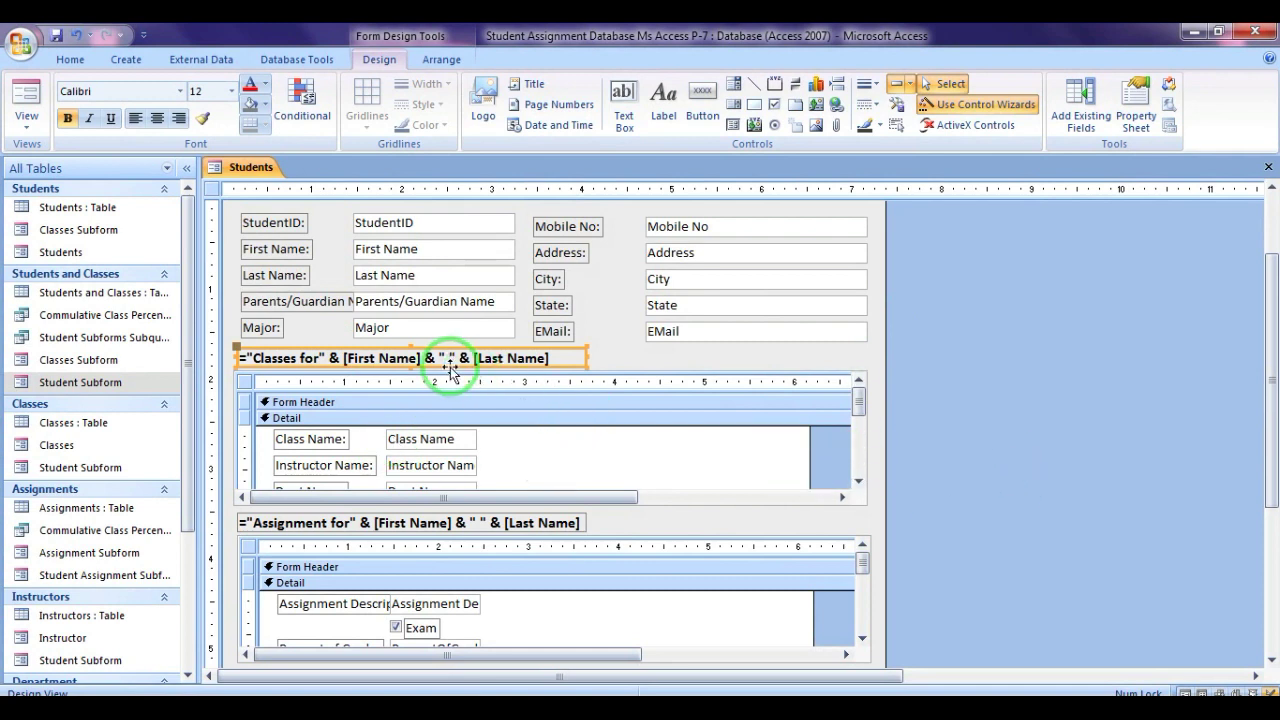
pyautogui.click(385, 252)
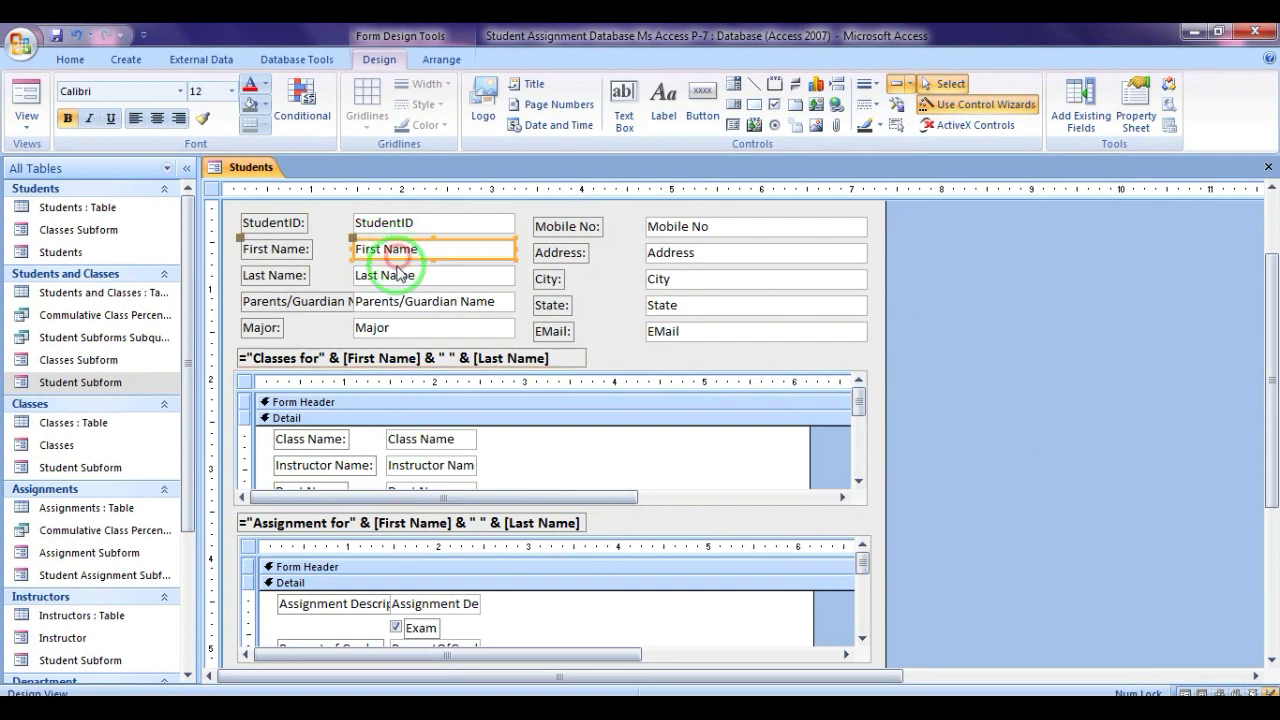
pyautogui.click(398, 274)
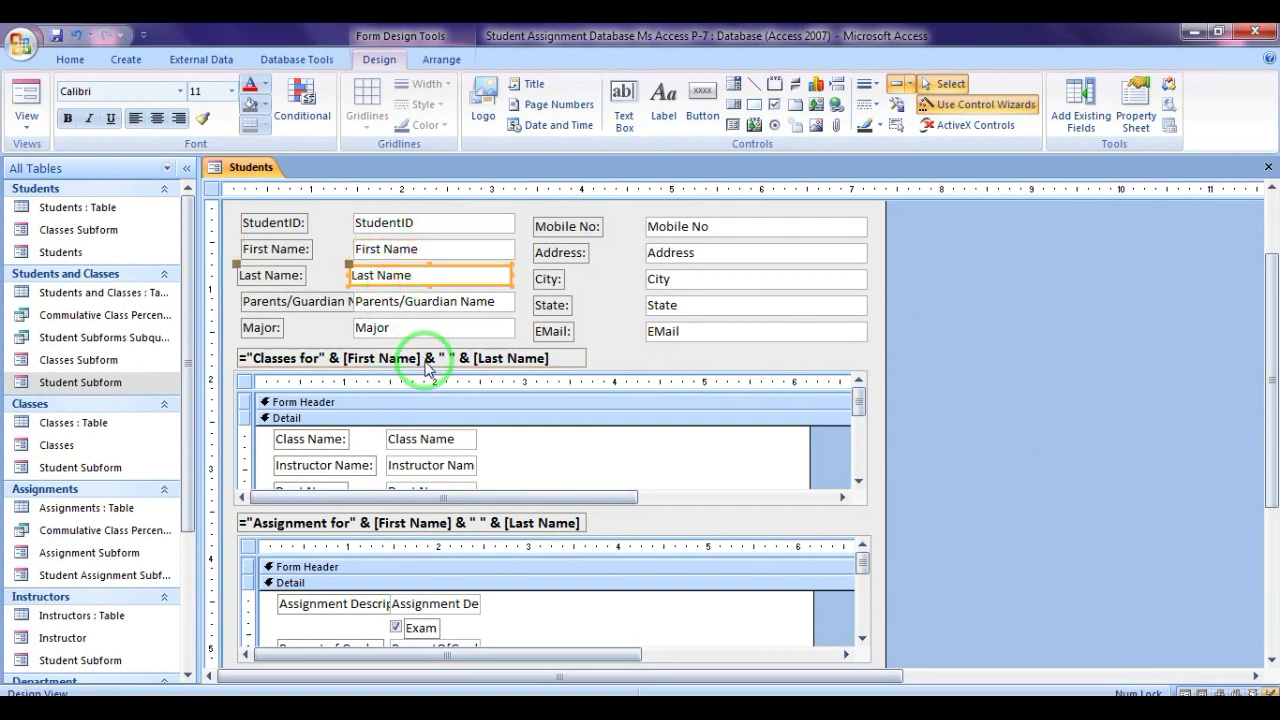
pyautogui.click(258, 521)
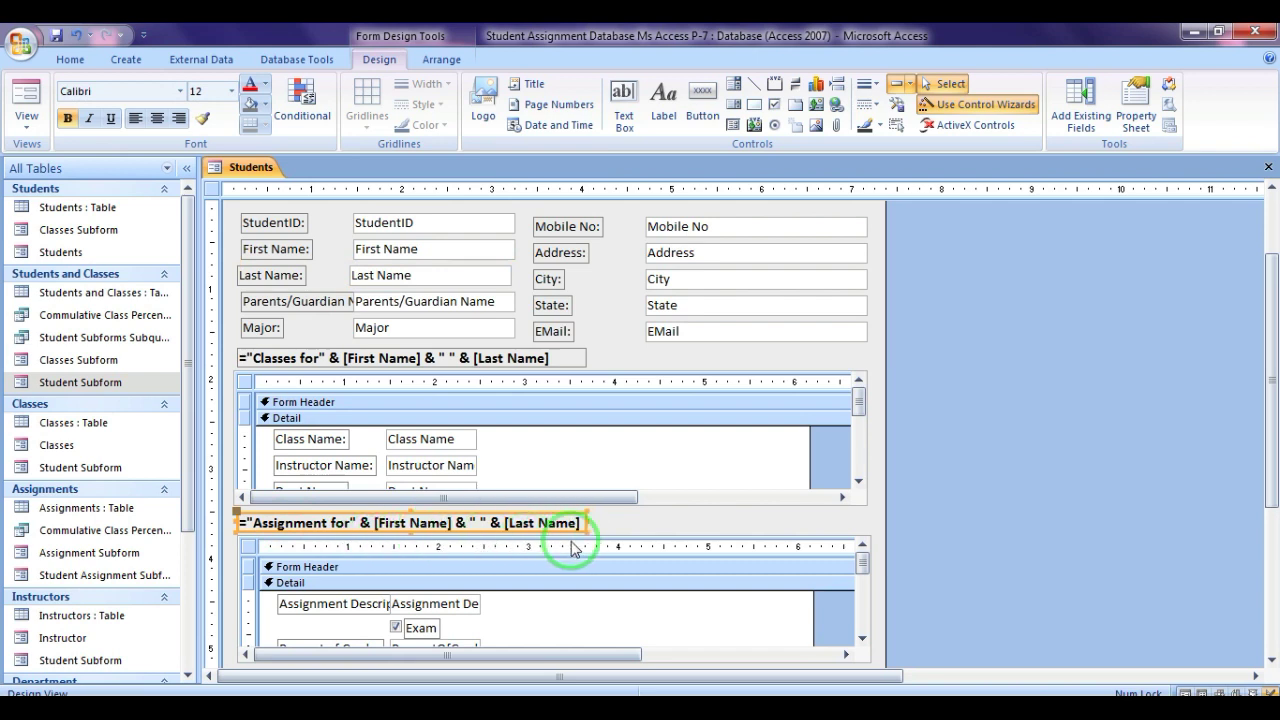
pyautogui.moveTo(1273, 380)
pyautogui.mouseDown()
pyautogui.moveTo(1266, 434)
pyautogui.moveTo(1255, 386)
pyautogui.mouseUp()
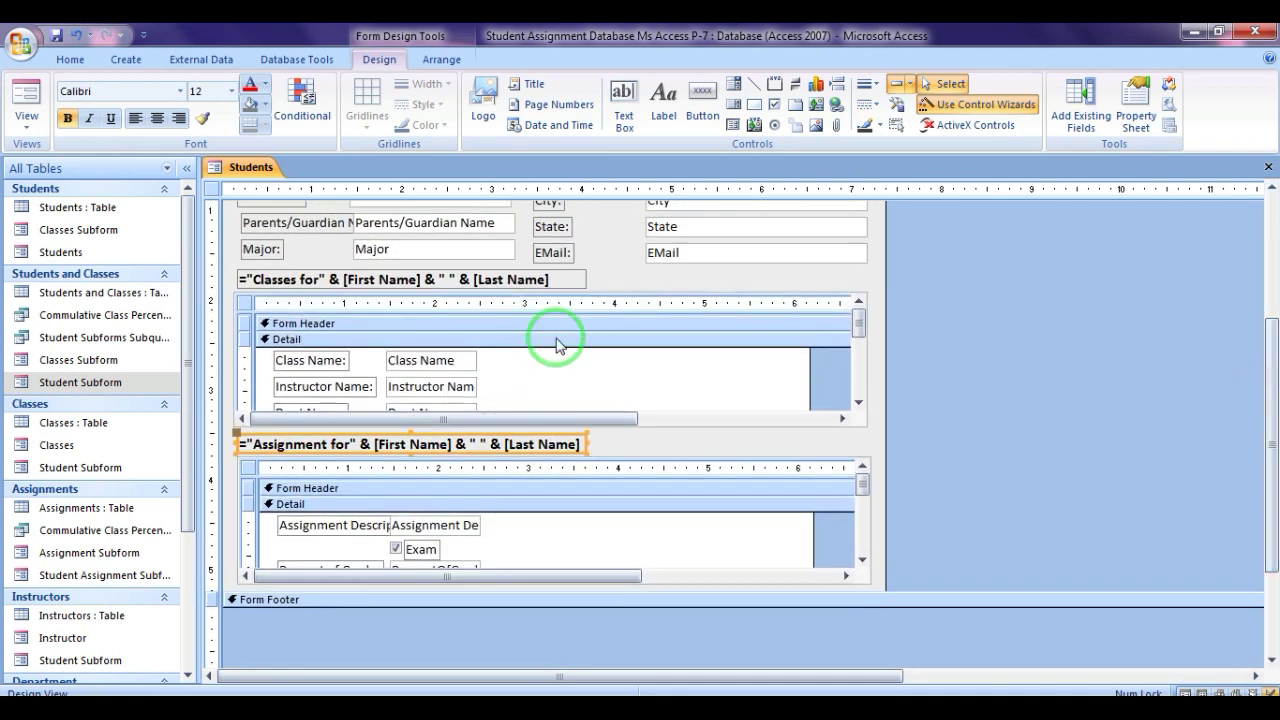
pyautogui.click(571, 297)
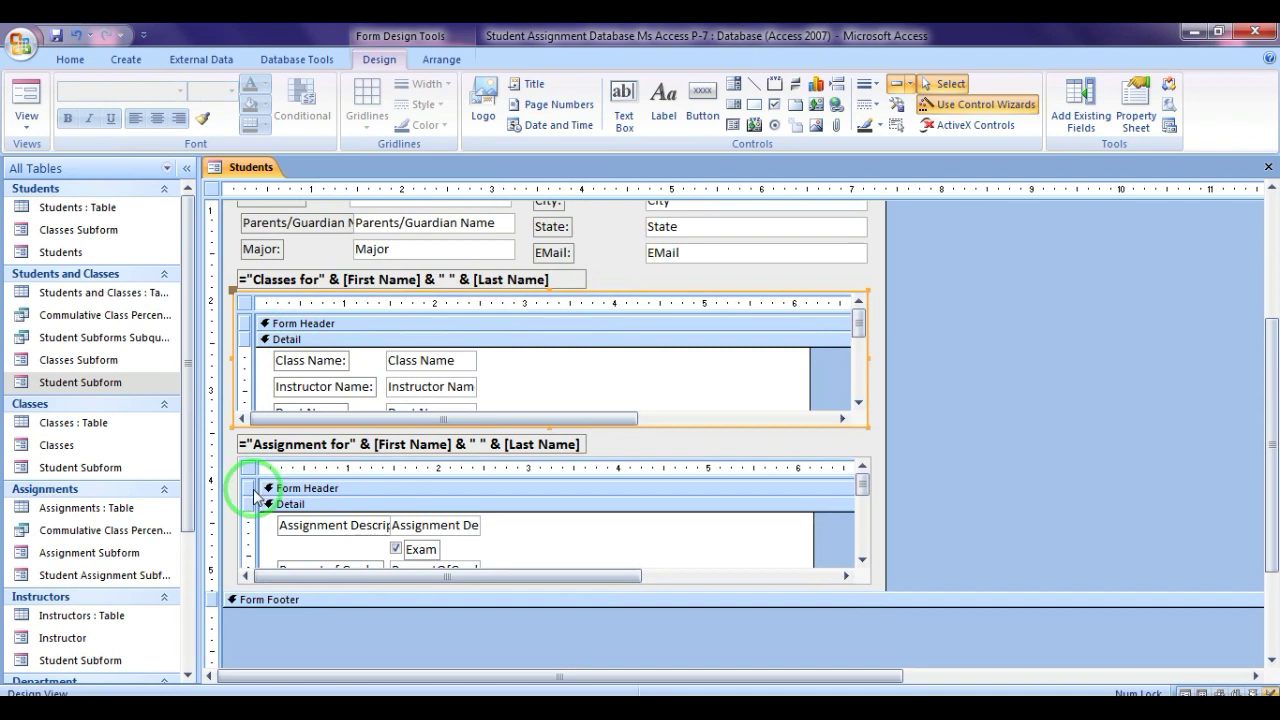
pyautogui.click(1268, 167)
pyautogui.click(643, 420)
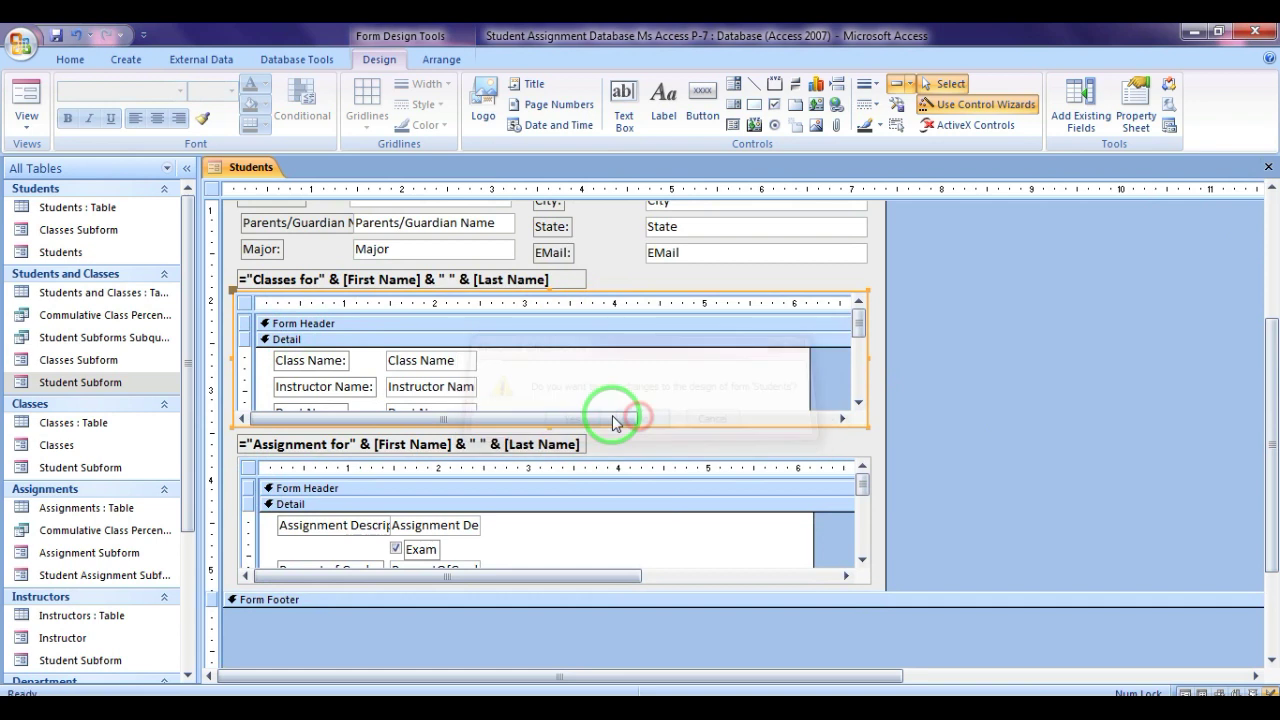
# Open the Students form in Form View to check its headings and subforms, and close it.
pyautogui.click(66, 252)
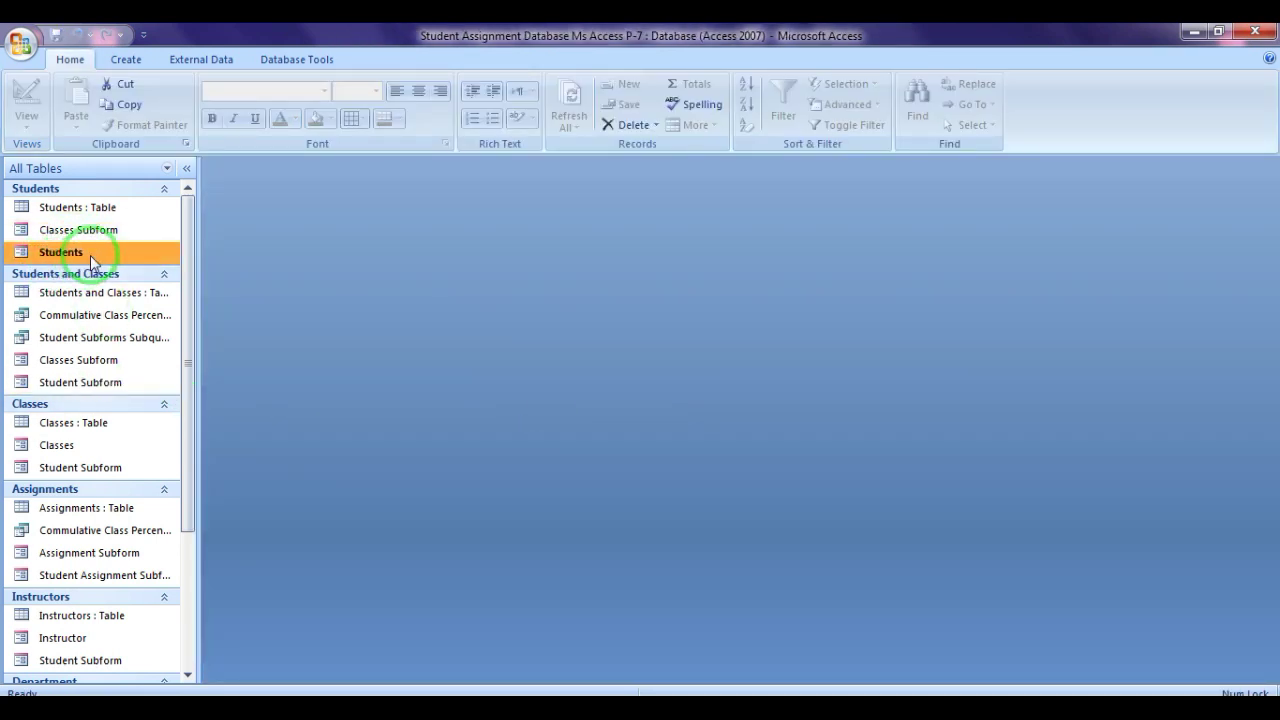
pyautogui.doubleClick(91, 257)
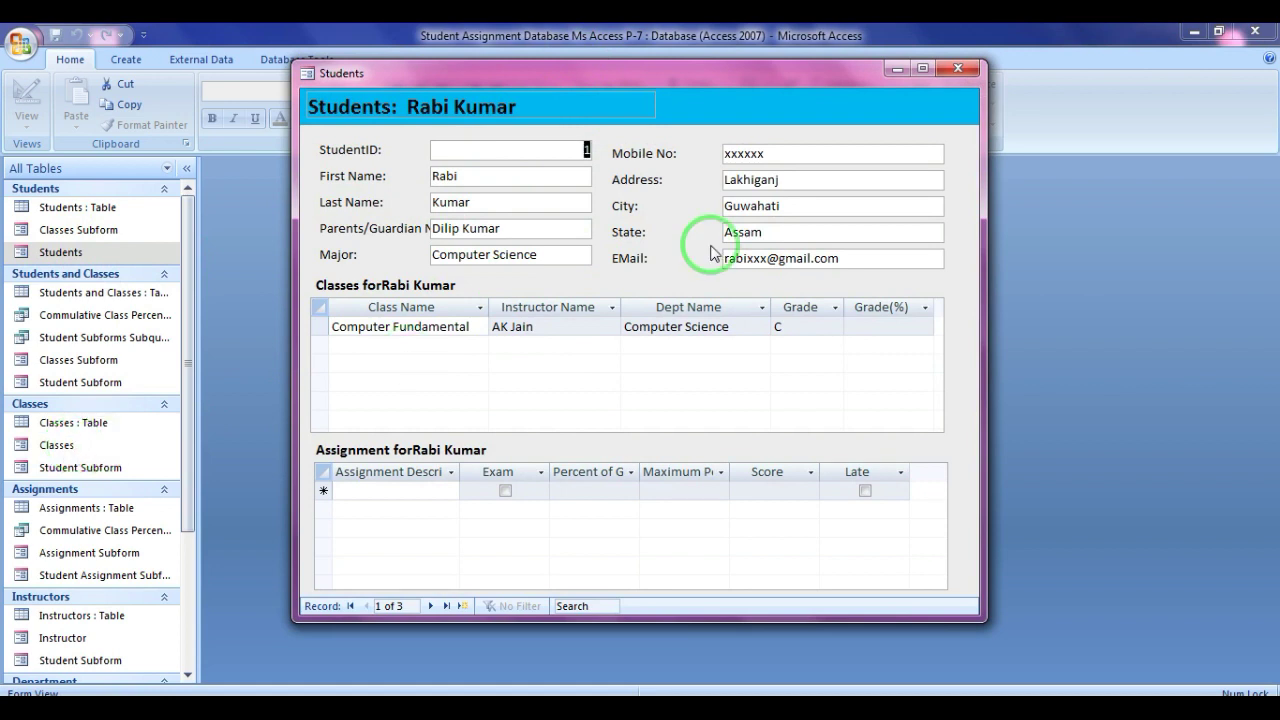
pyautogui.click(955, 72)
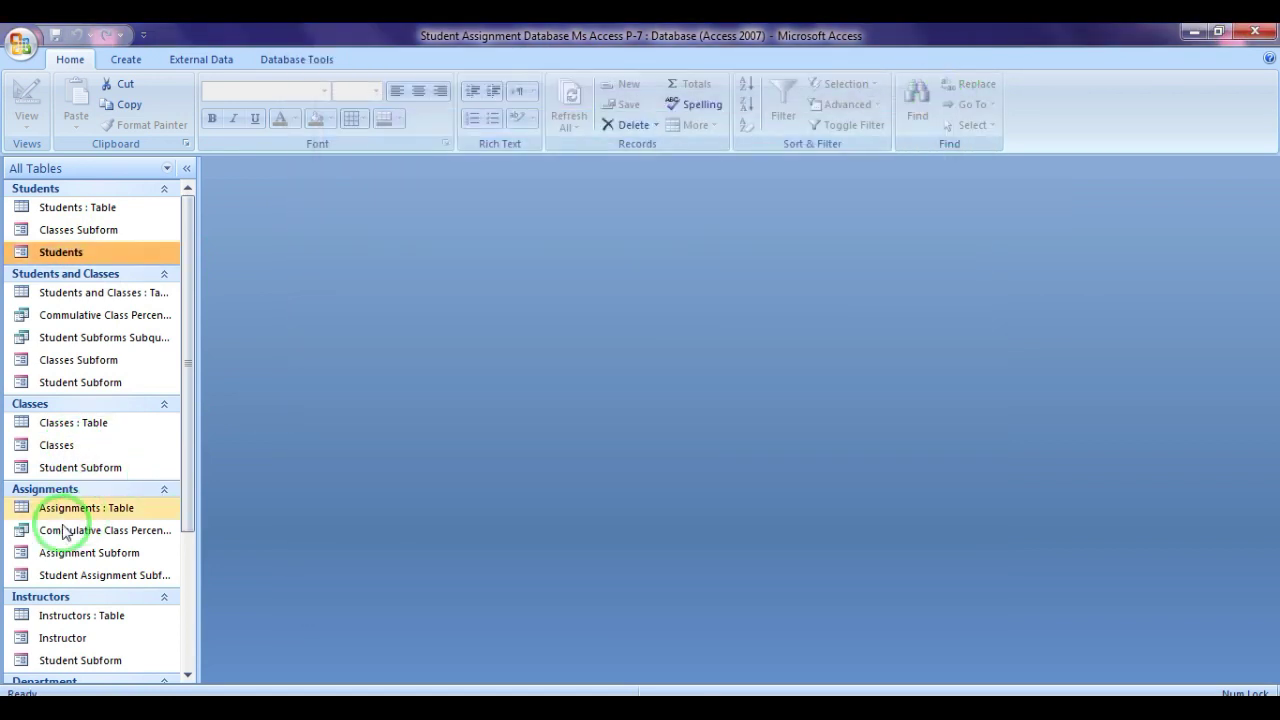
# Open the Classes form in Design View and select the "View Student...." button below the subform.
pyautogui.rightClick(78, 455)
pyautogui.click(140, 501)
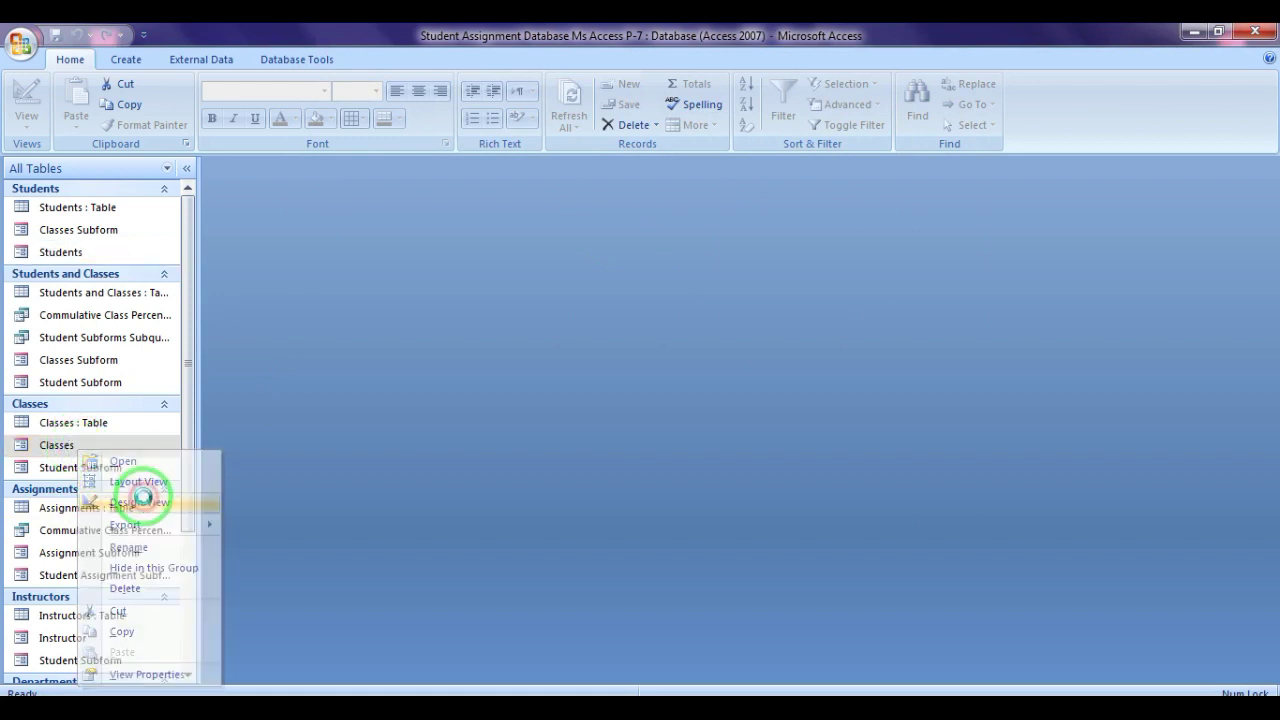
pyautogui.moveTo(1276, 310); pyautogui.dragTo(1271, 506)
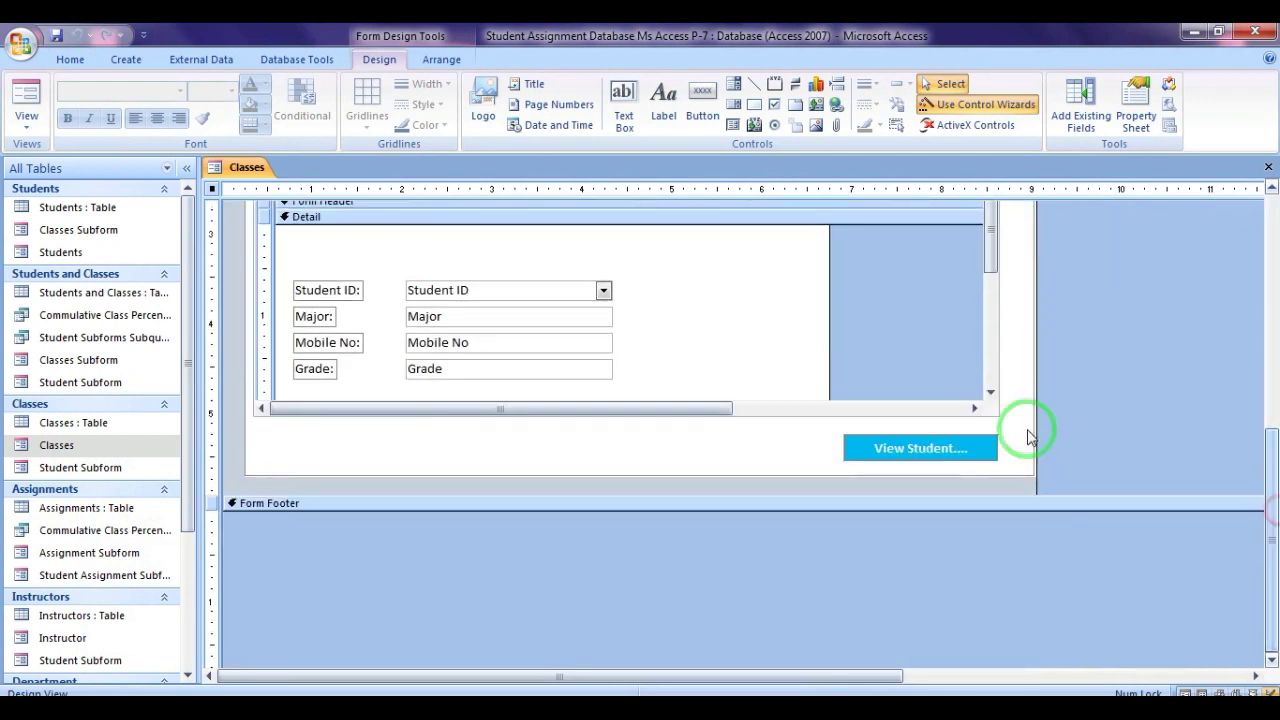
pyautogui.click(913, 451)
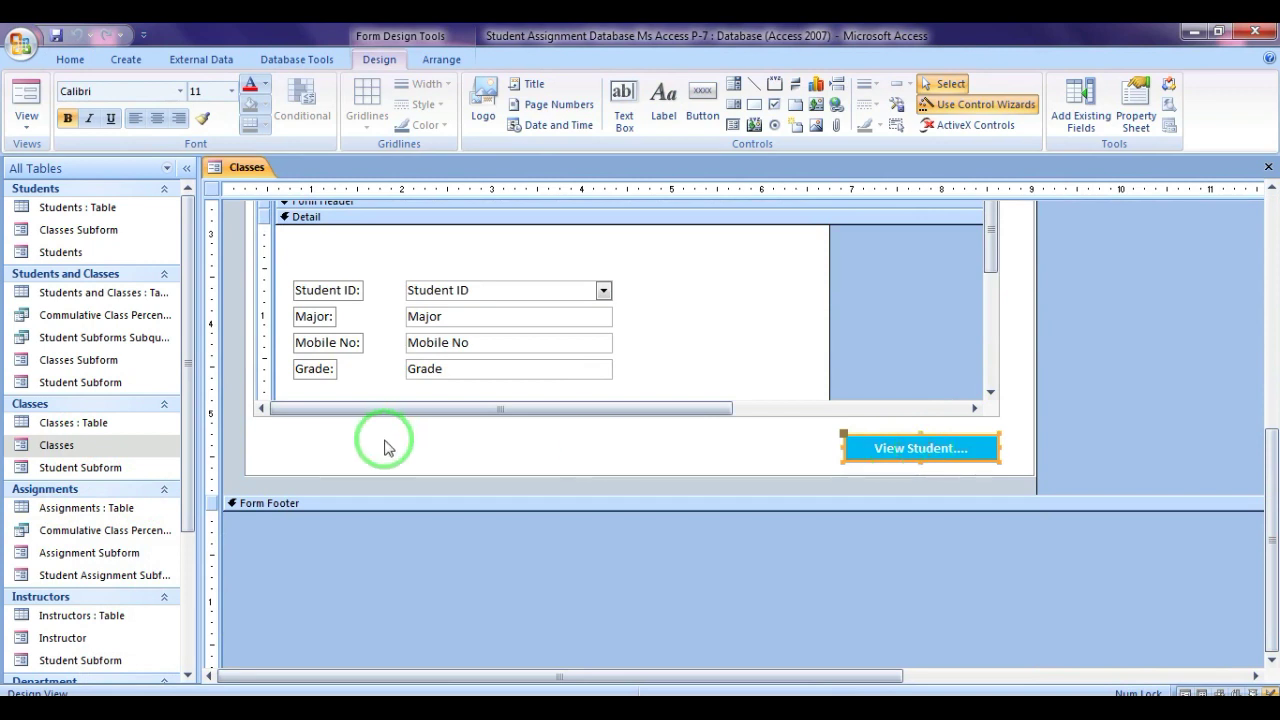
# Open Classes Macro in Design View and widen the Macro Name column to show the full names.
pyautogui.moveTo(189, 417); pyautogui.dragTo(175, 632)
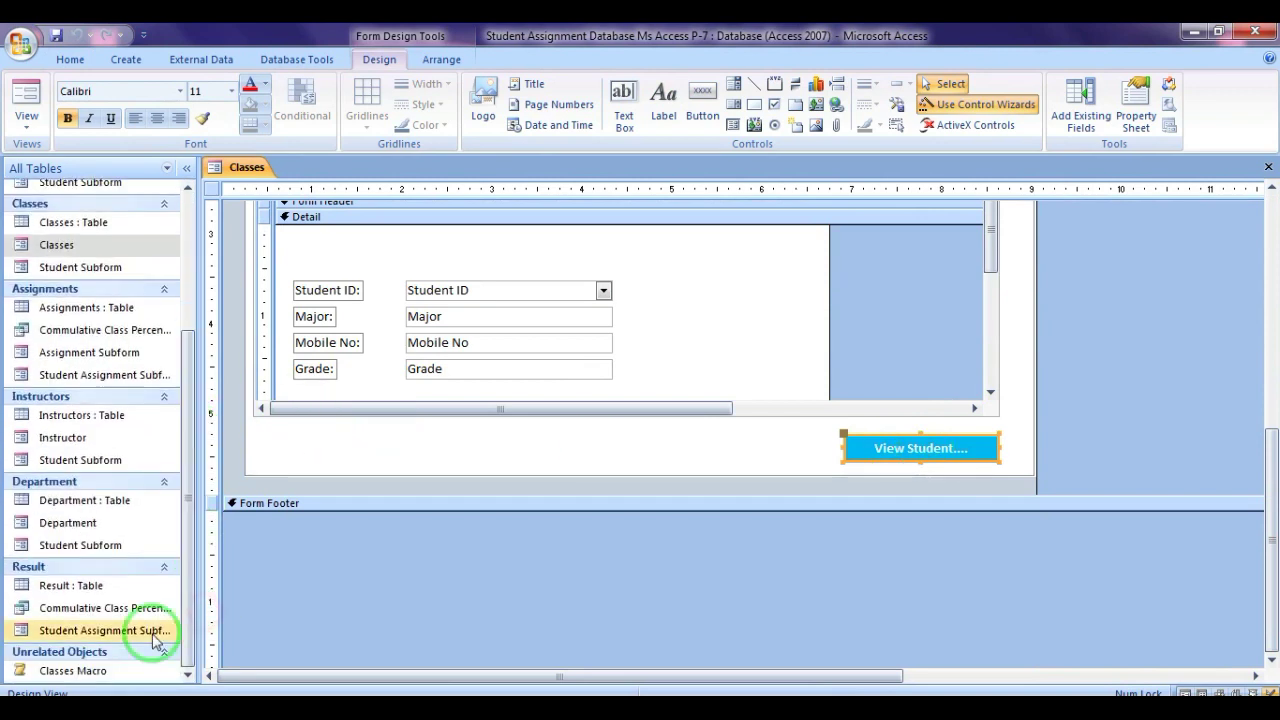
pyautogui.click(112, 678)
pyautogui.rightClick(112, 678)
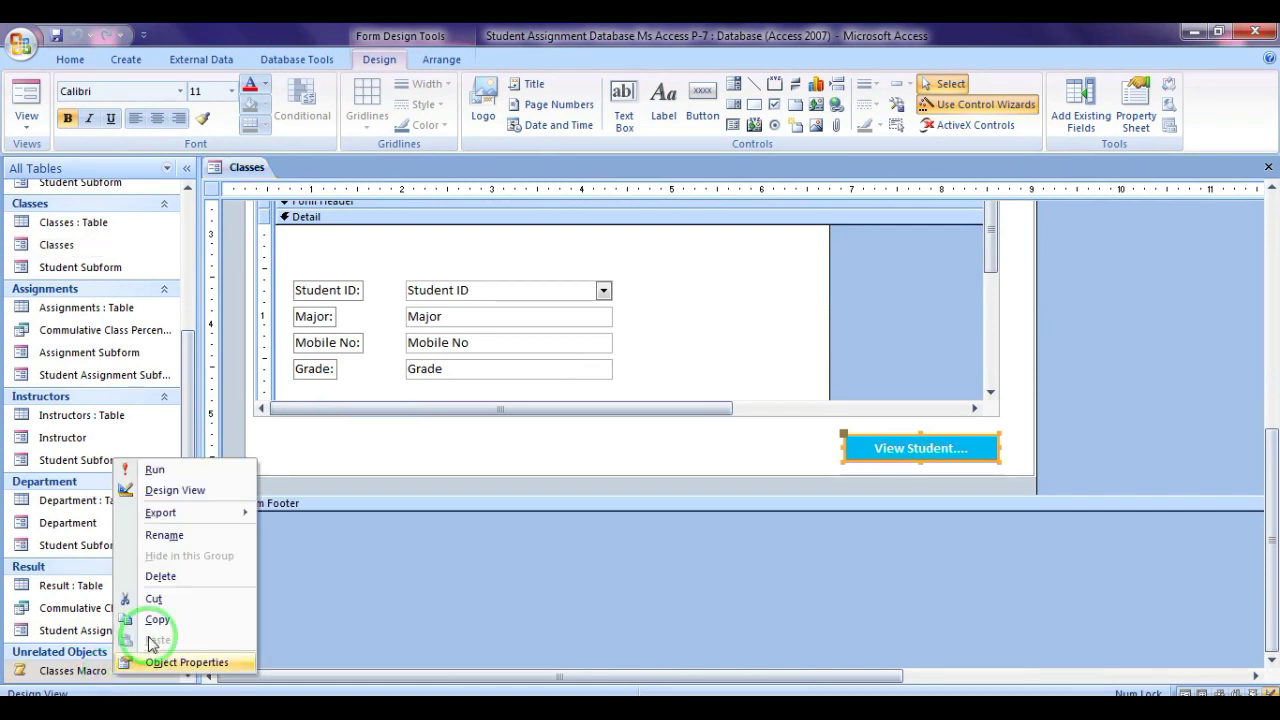
pyautogui.click(176, 491)
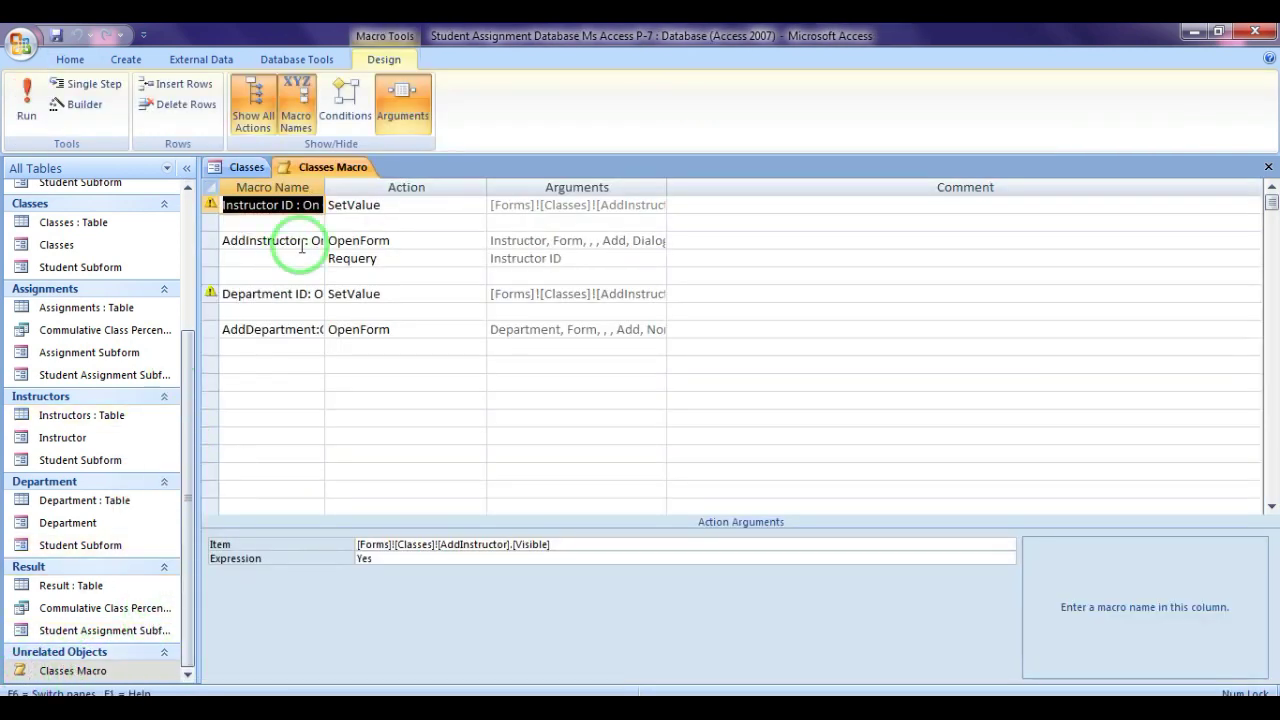
pyautogui.moveTo(324, 187); pyautogui.dragTo(441, 187)
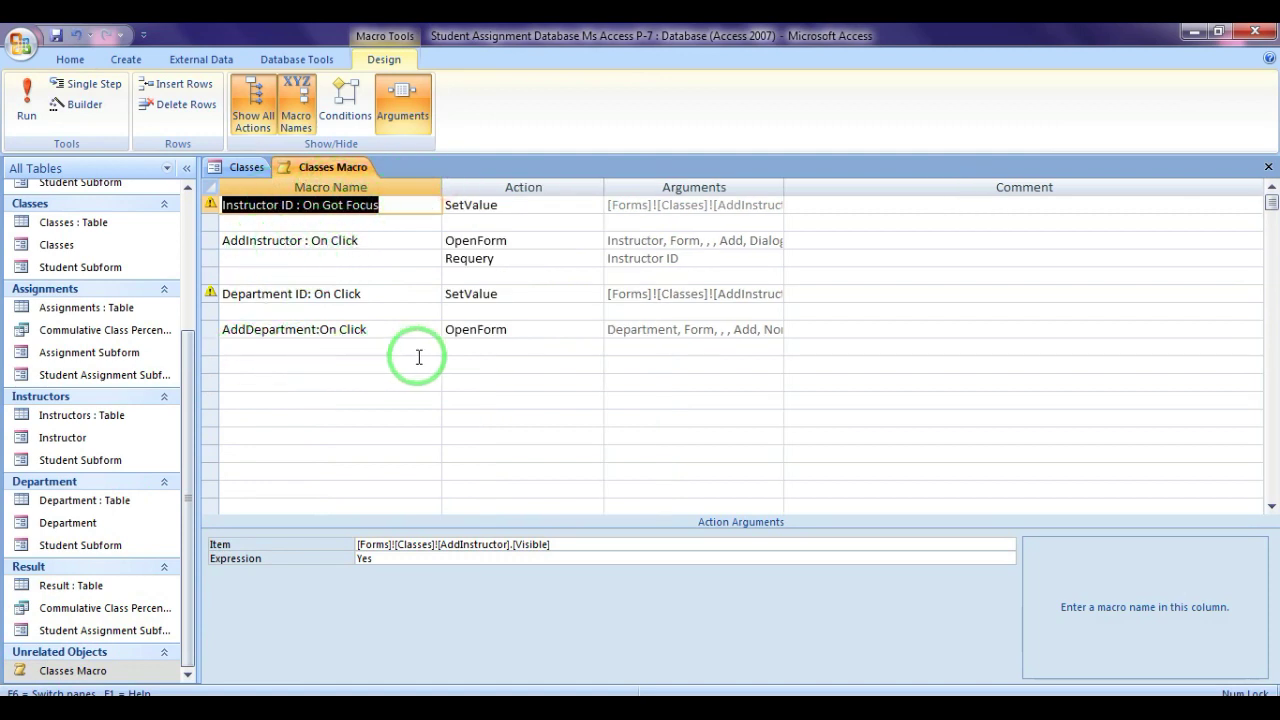
# Add a macro named "ViewStudents: On Click" below the AddDepartment macro, with the OpenForm action.
pyautogui.click(276, 357)
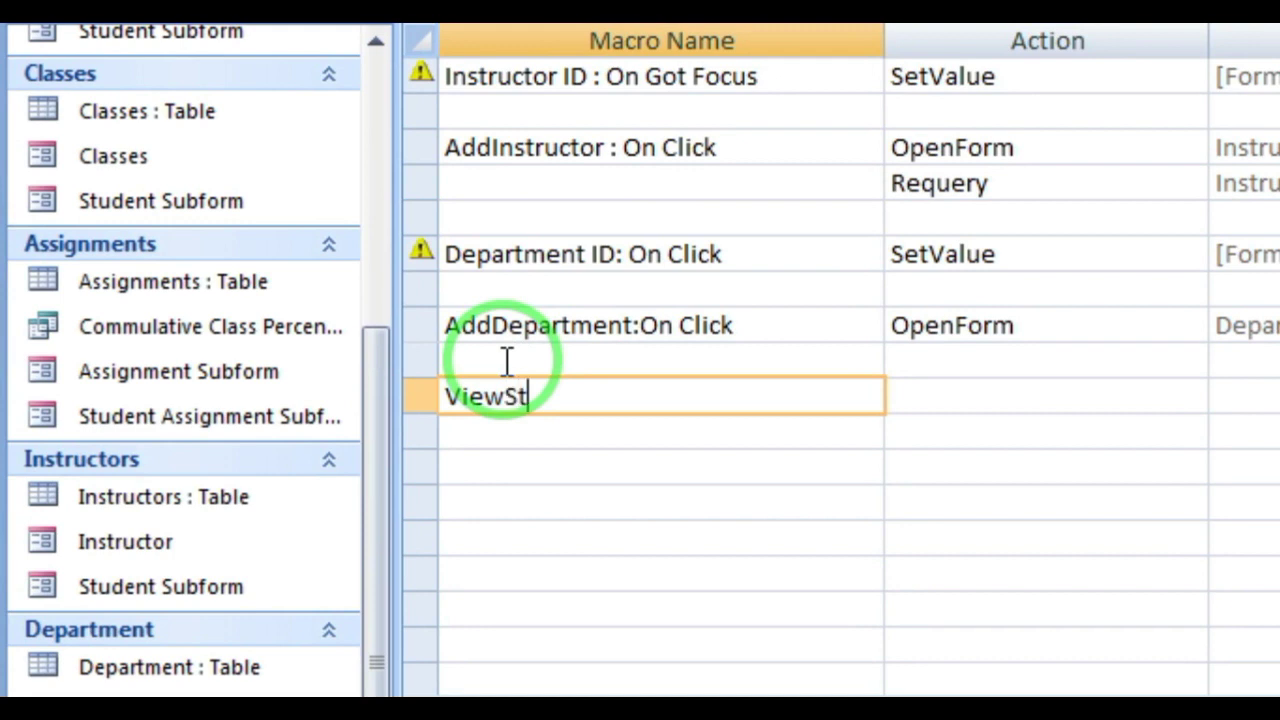
pyautogui.write('udents')
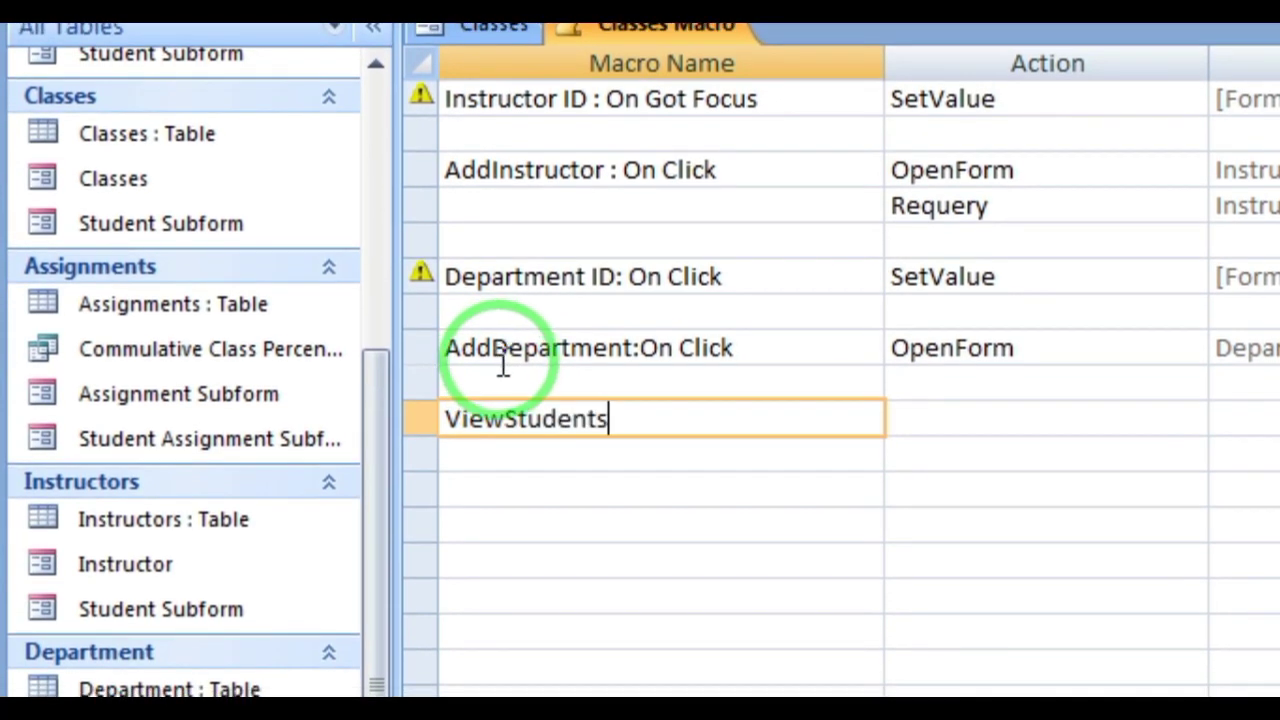
pyautogui.write(': On Click')
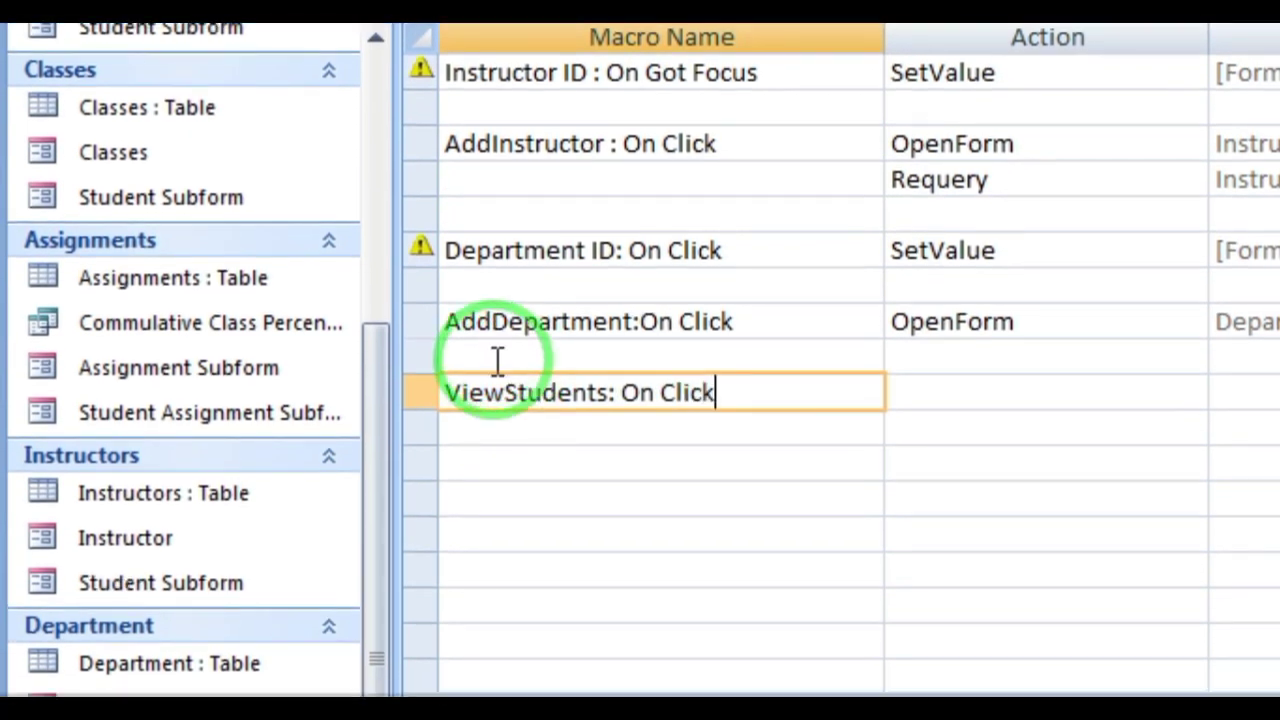
pyautogui.press('Tab')
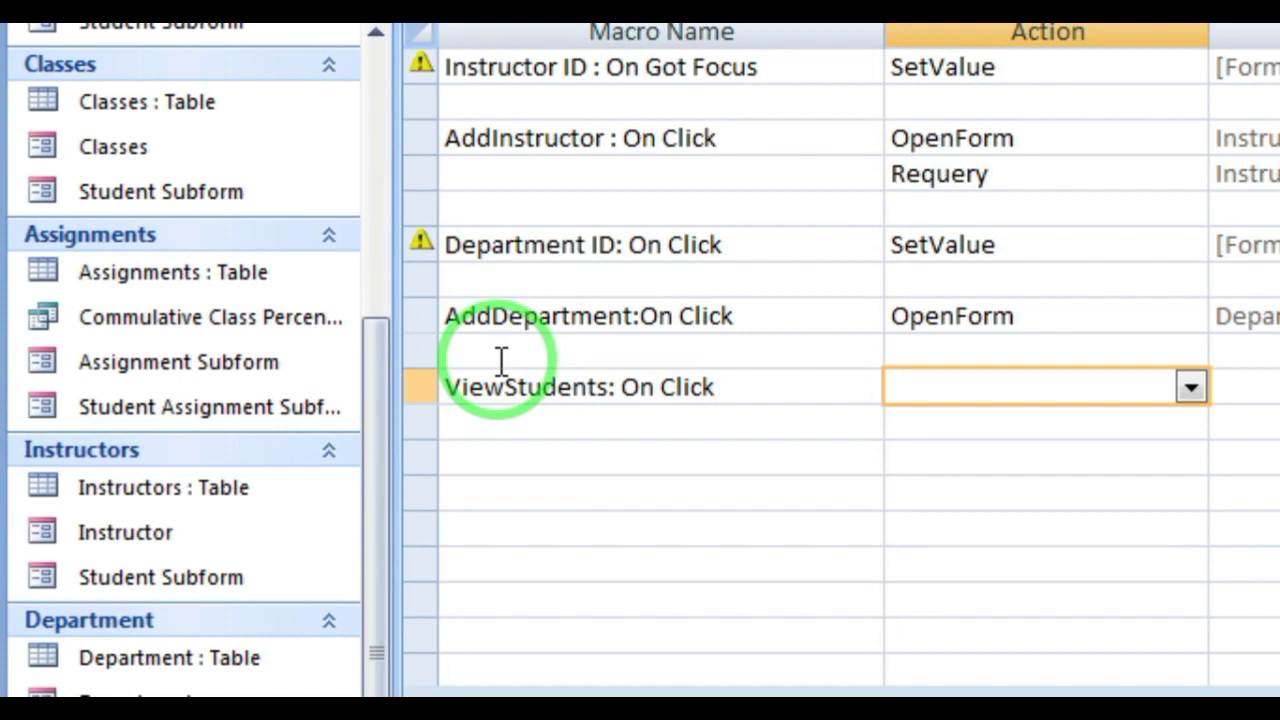
pyautogui.write('op')
pyautogui.write('enform')
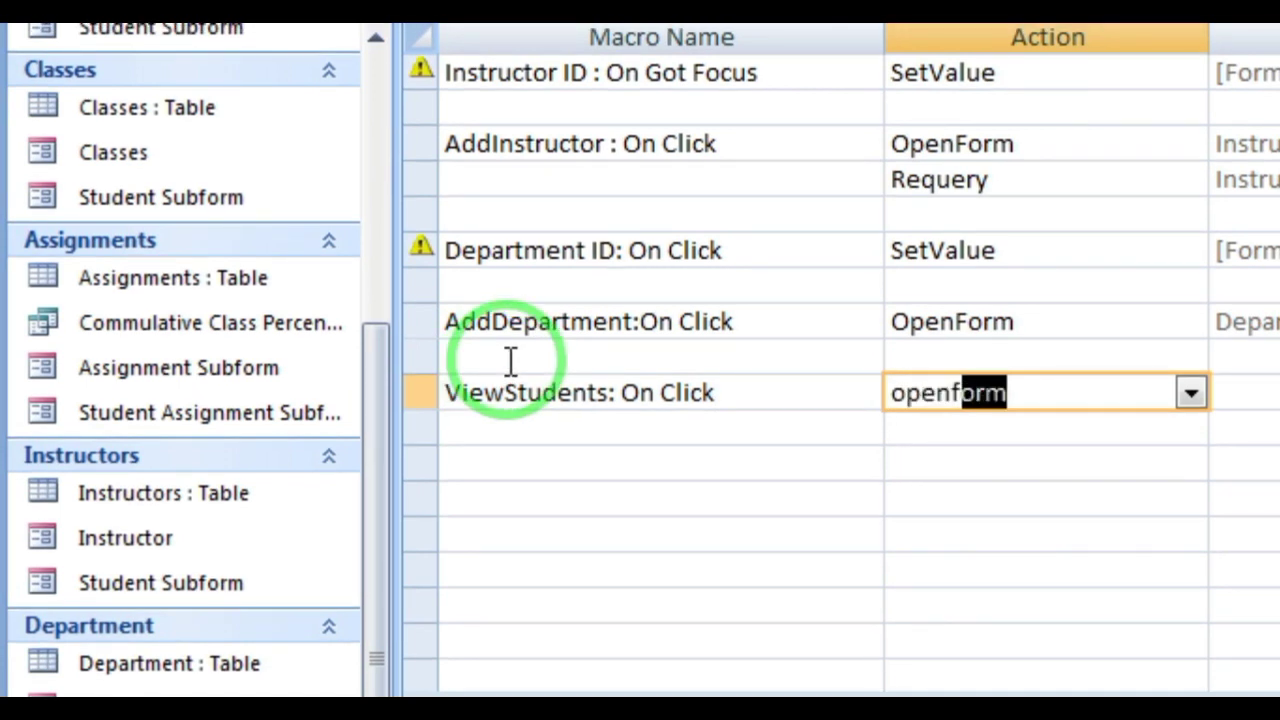
pyautogui.press('Tab')
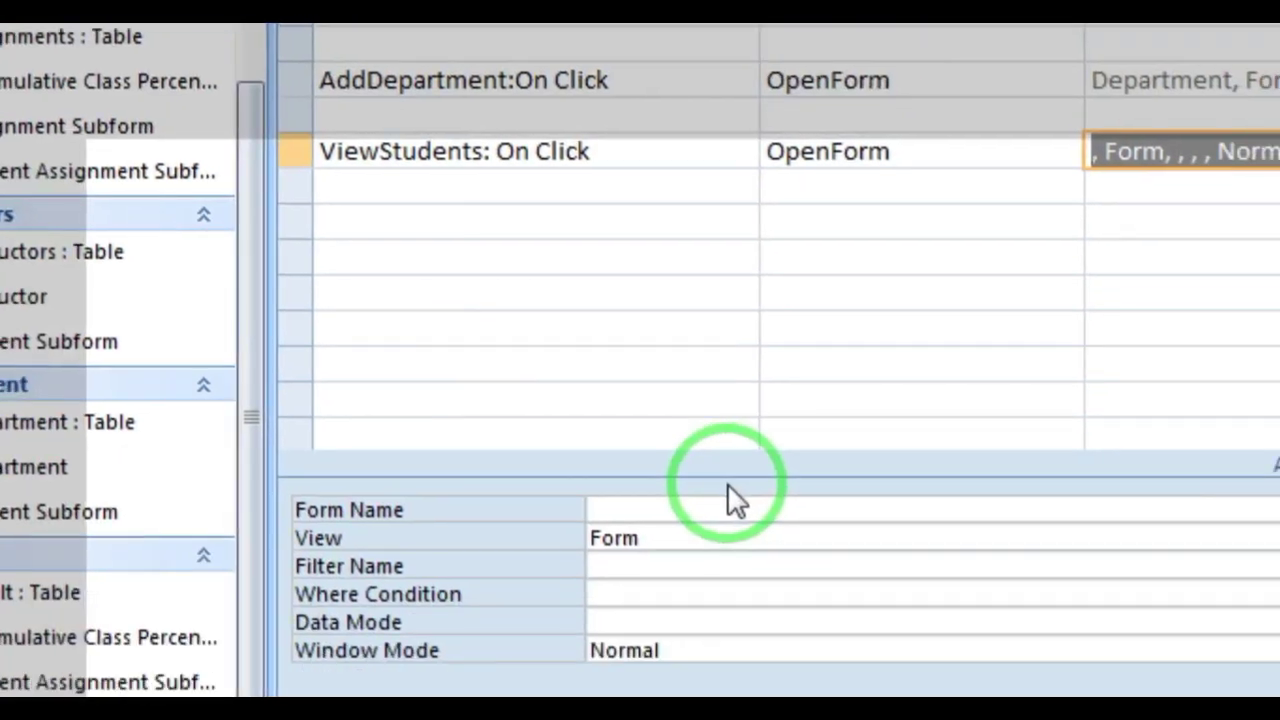
# Set the Form Name argument of the ViewStudents OpenForm action to Students.
pyautogui.click(839, 689)
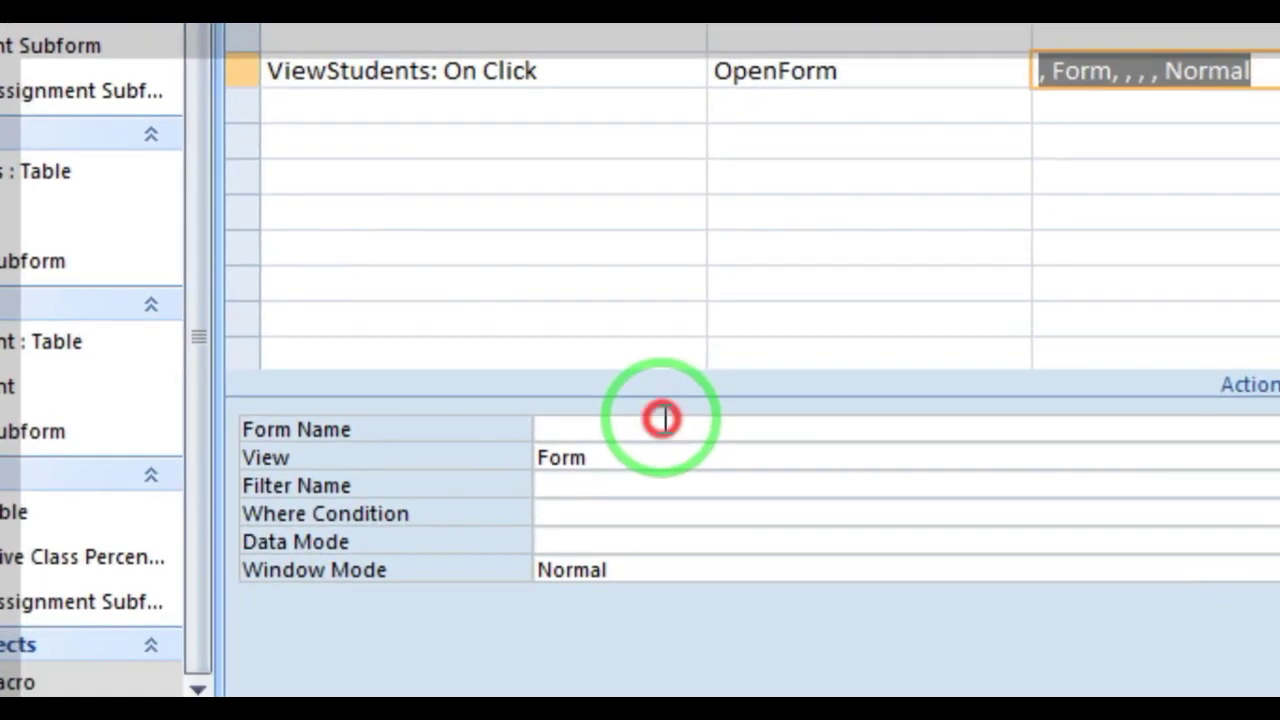
pyautogui.write('s')
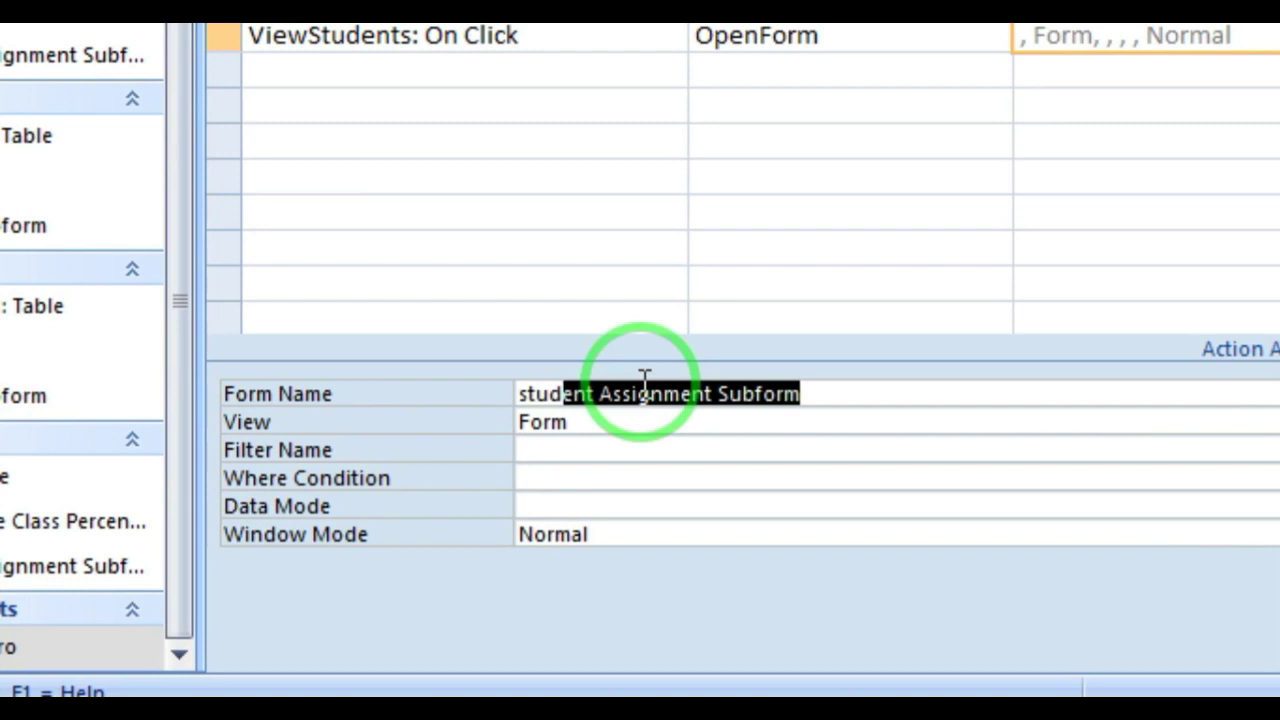
pyautogui.write('tudents')
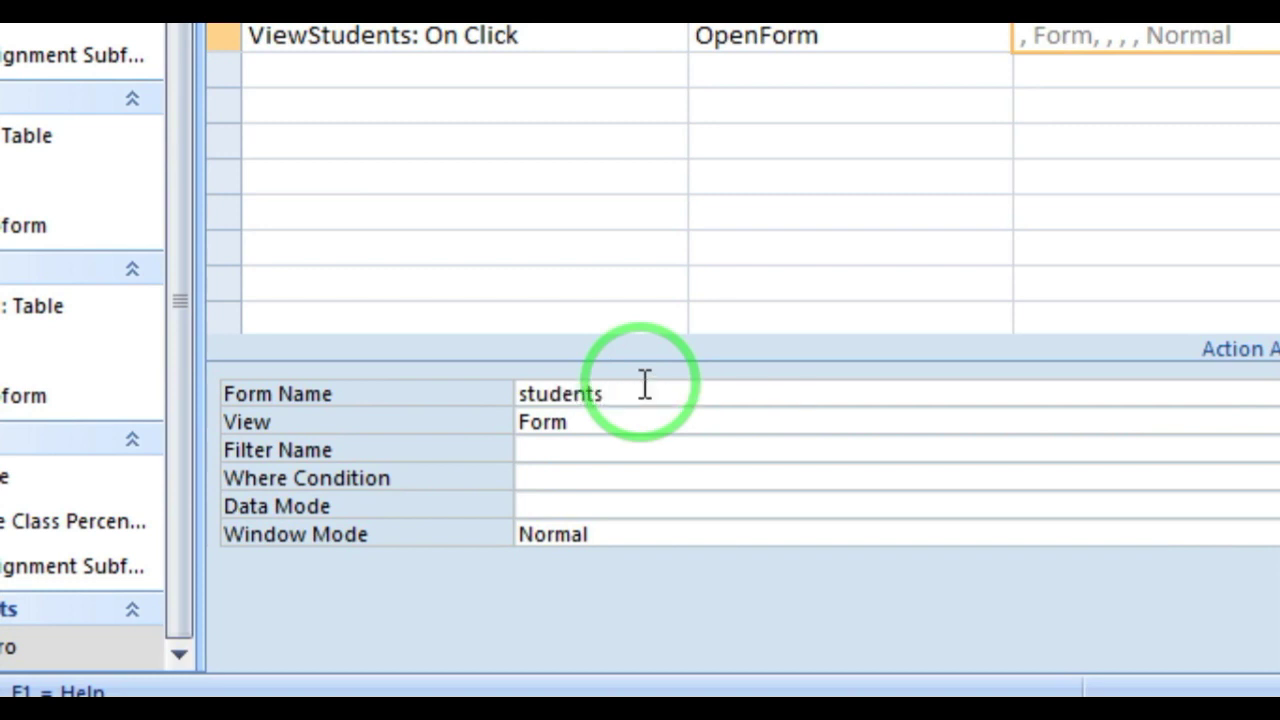
pyautogui.press('Tab')
pyautogui.hotkey('shift', 'Tab')
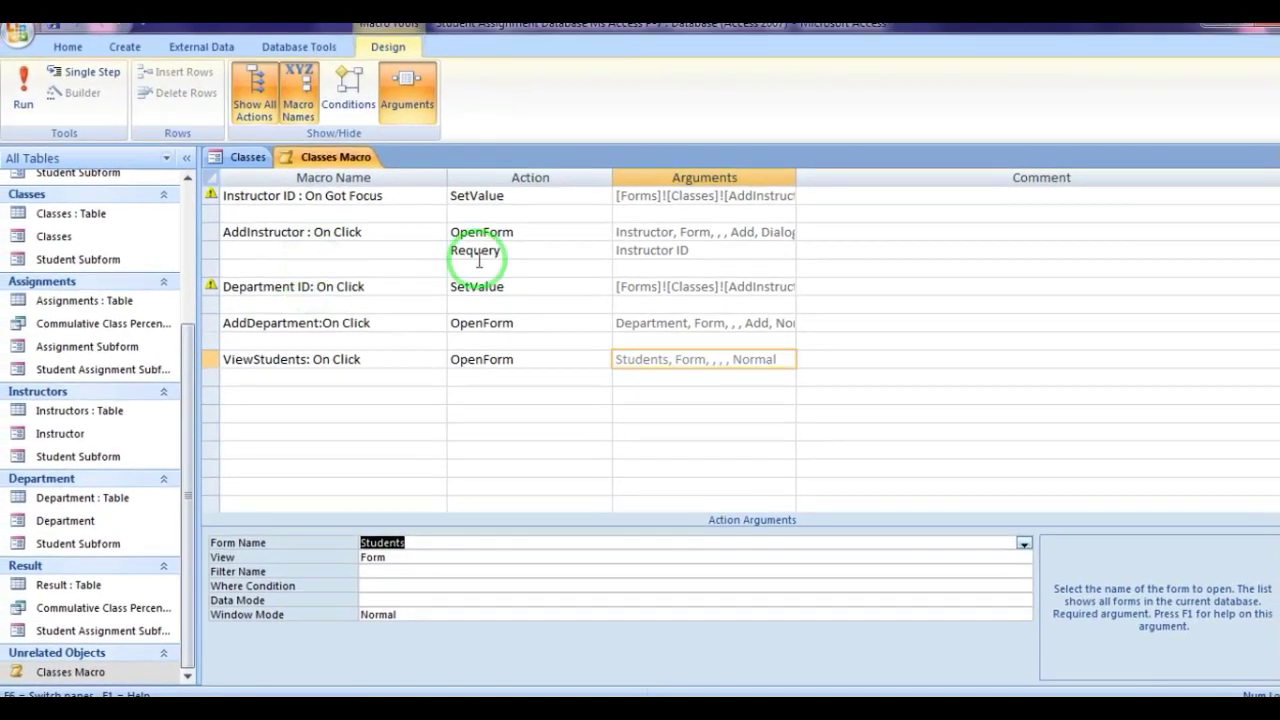
# Close Classes Macro and save its design changes.
pyautogui.click(1270, 165)
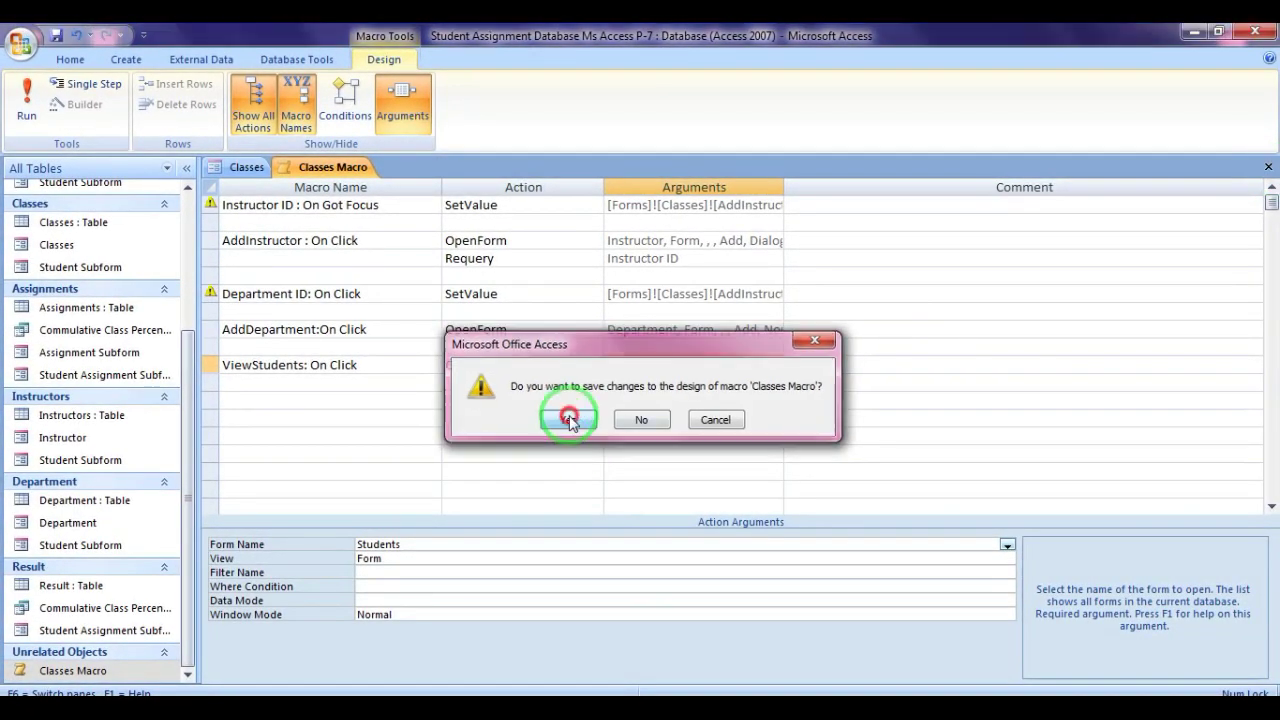
pyautogui.click(567, 420)
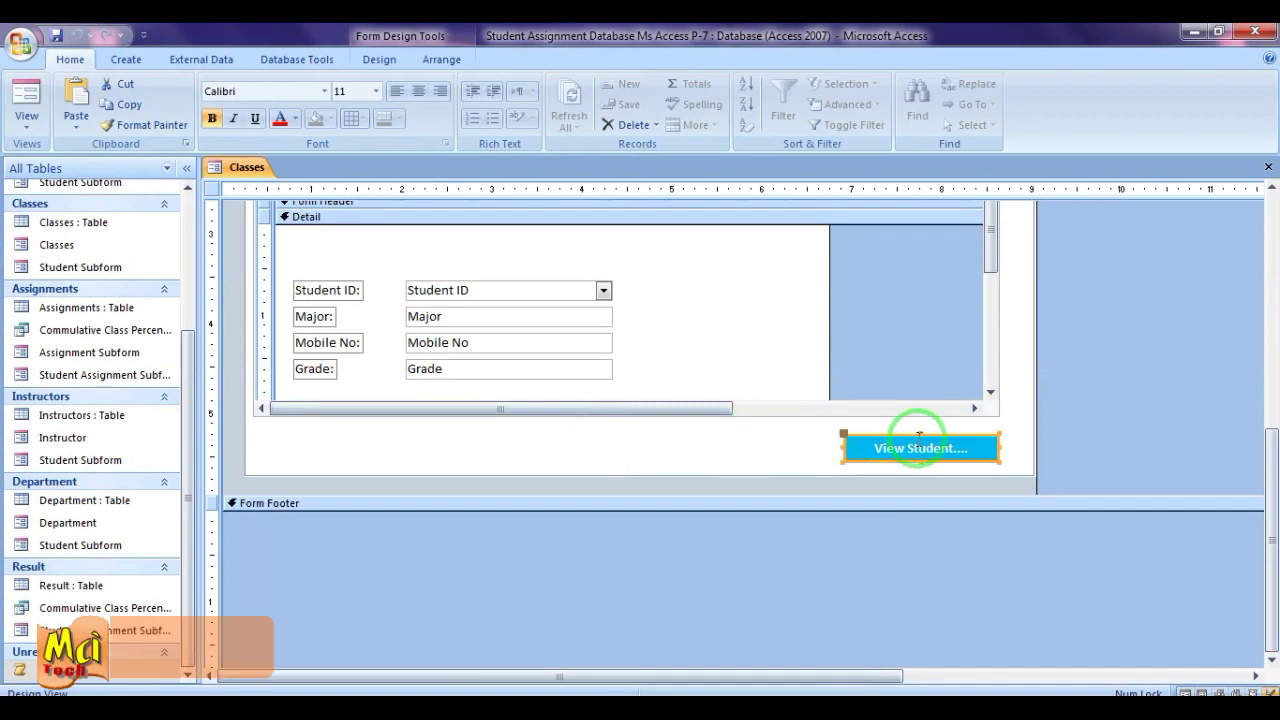
# Set the On Click event of the "View Student...." button to "Classes Macro.ViewStudents: On Click".
pyautogui.click(1272, 350)
pyautogui.click(1271, 345)
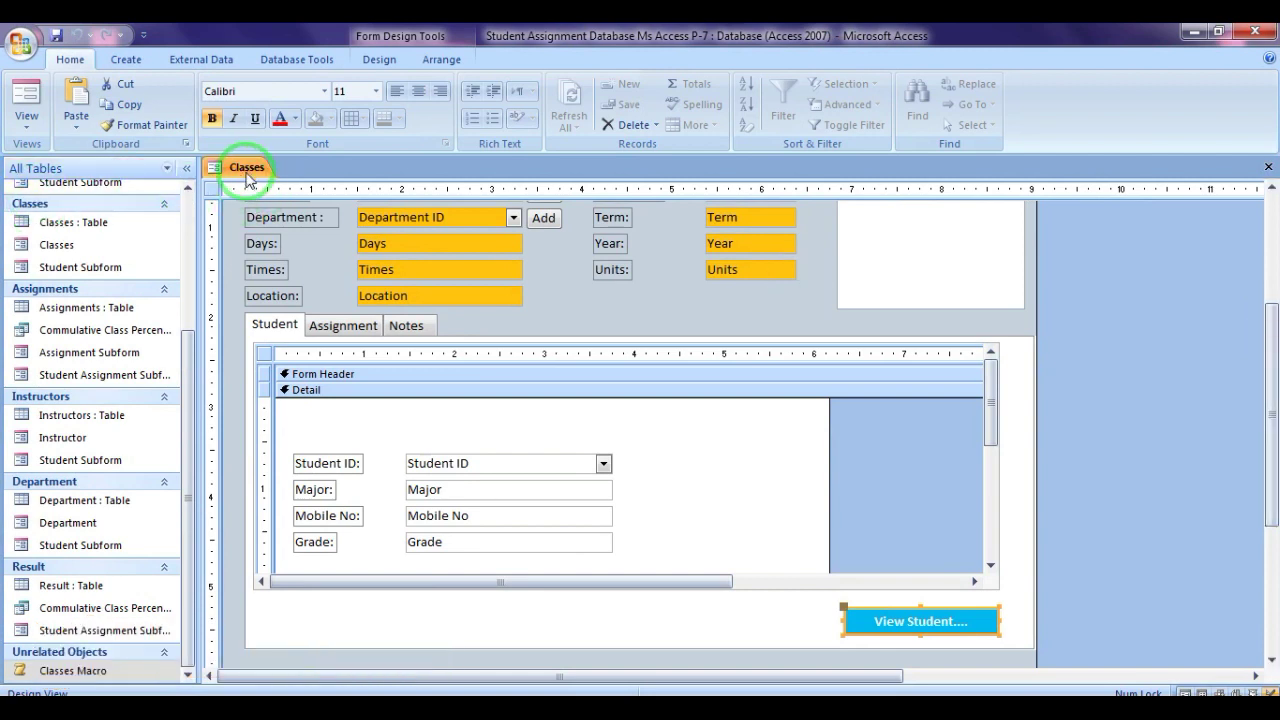
pyautogui.doubleClick(948, 606)
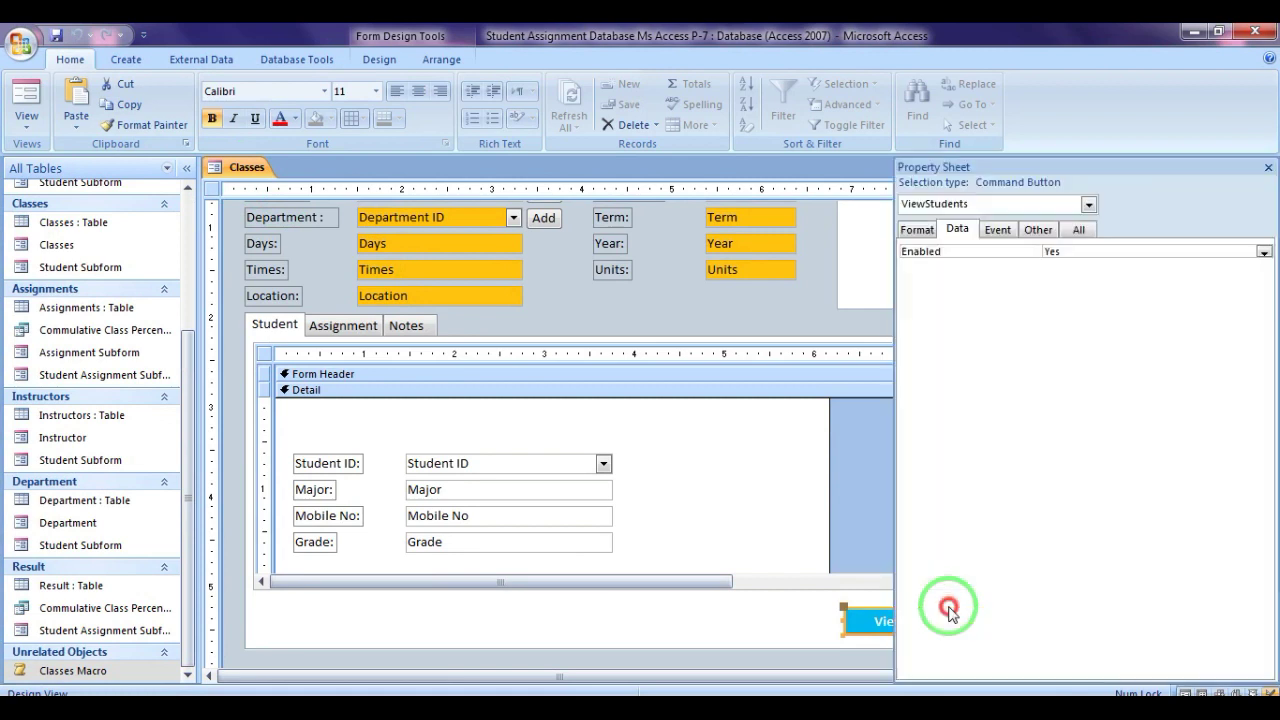
pyautogui.click(998, 230)
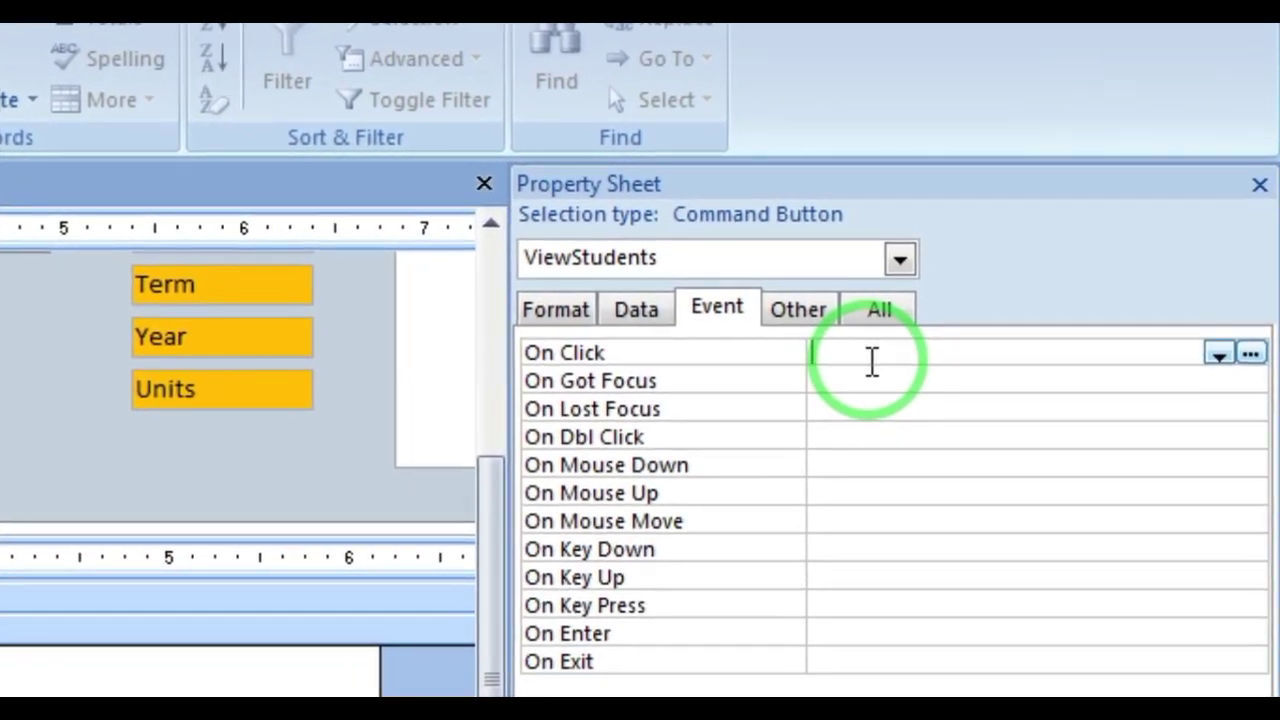
pyautogui.doubleClick(872, 356)
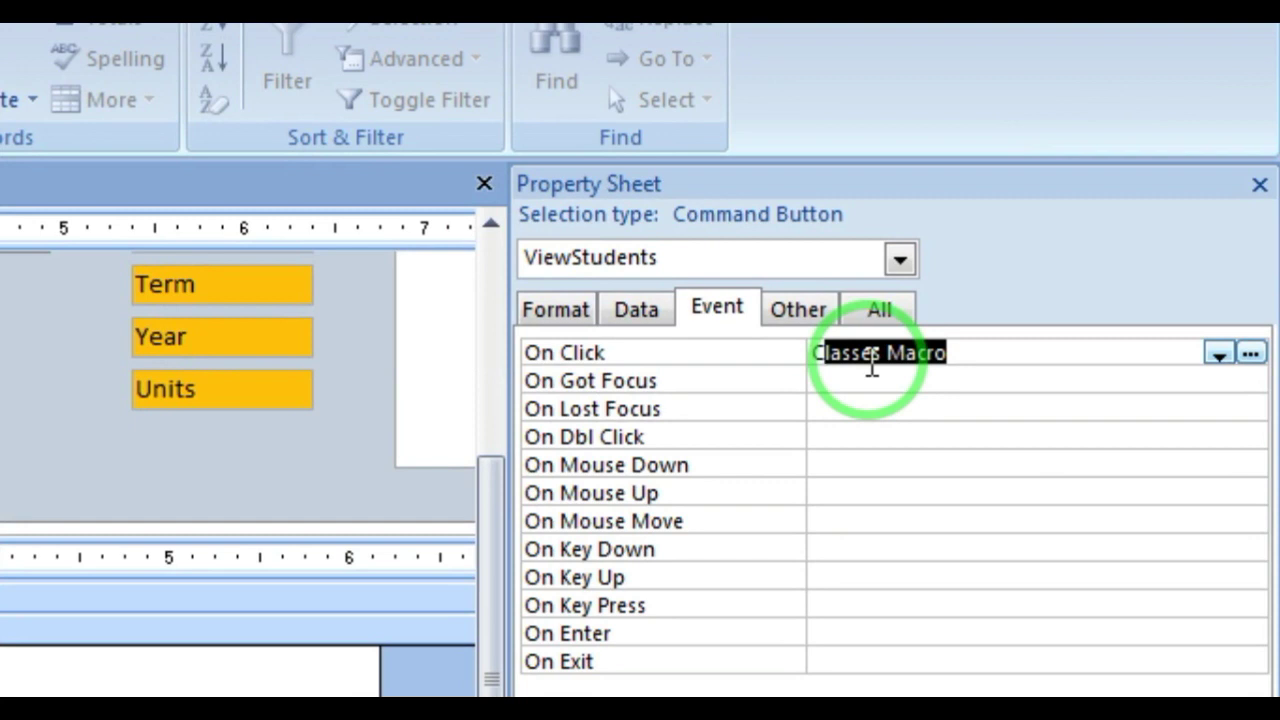
pyautogui.click(965, 360)
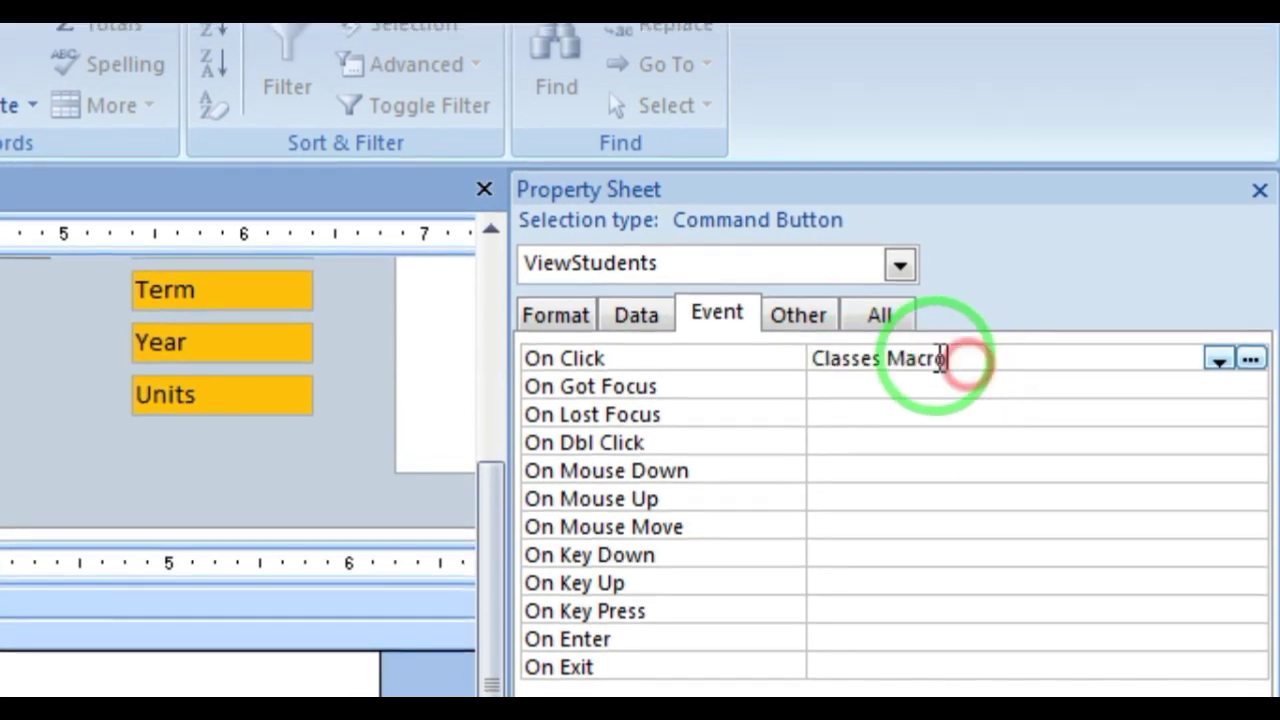
pyautogui.click(1219, 372)
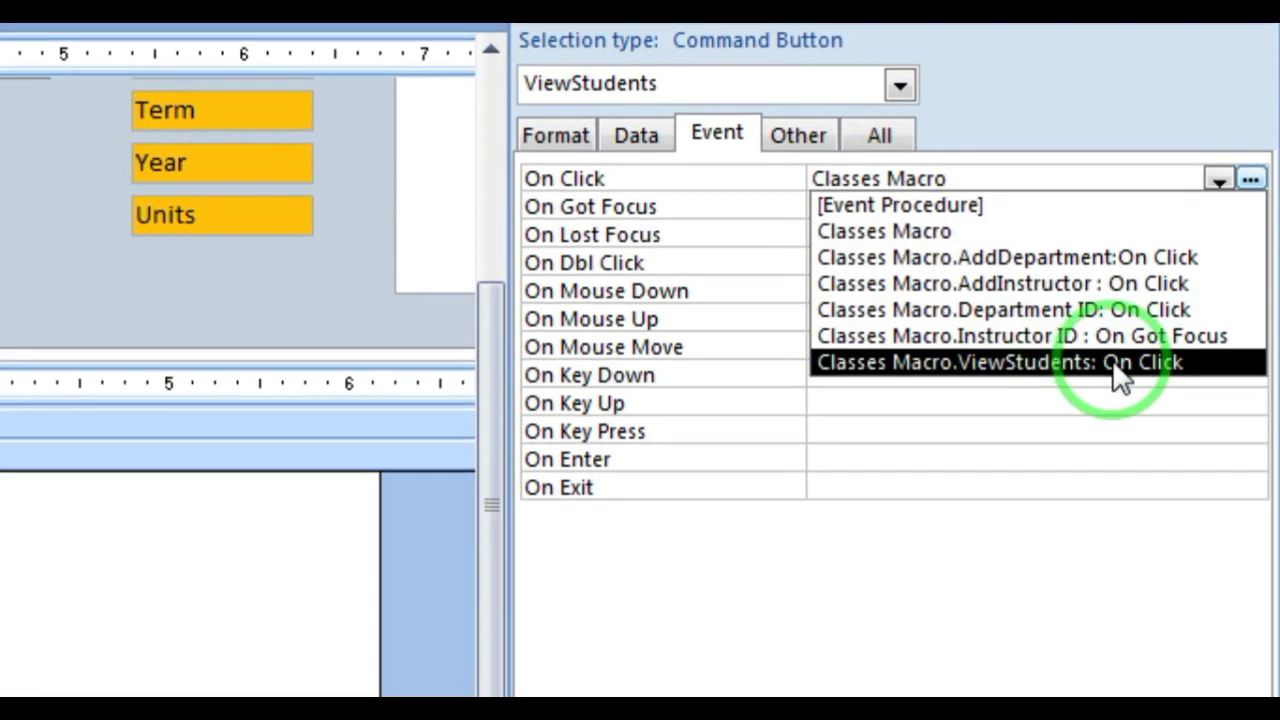
pyautogui.click(1052, 358)
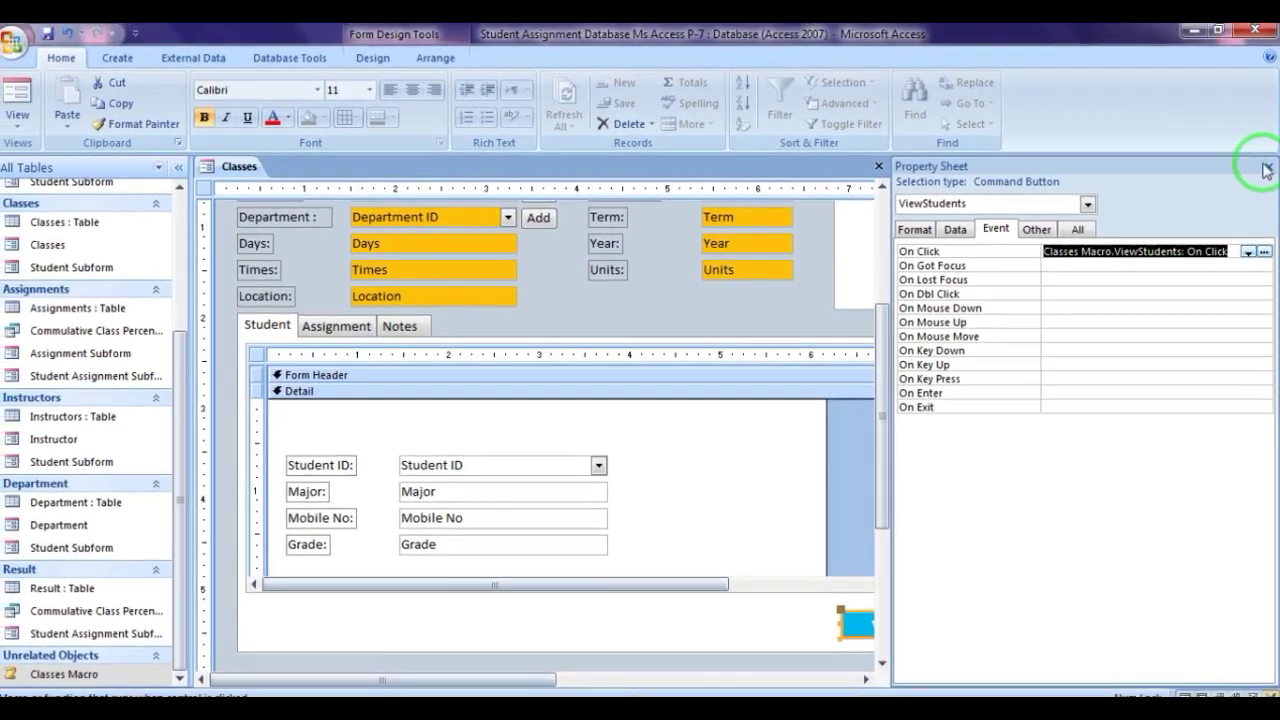
# Close the button's properties and the Classes form, saving the form's design changes.
pyautogui.click(1265, 168)
pyautogui.click(1267, 167)
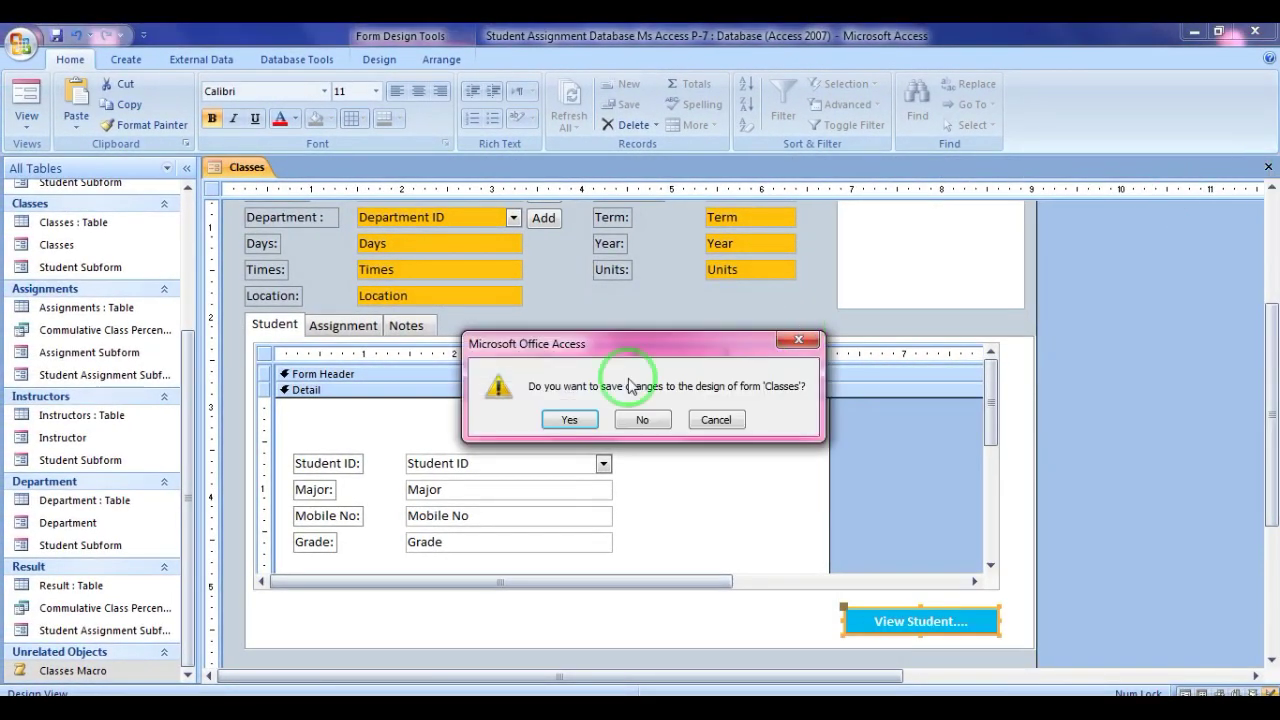
pyautogui.click(572, 418)
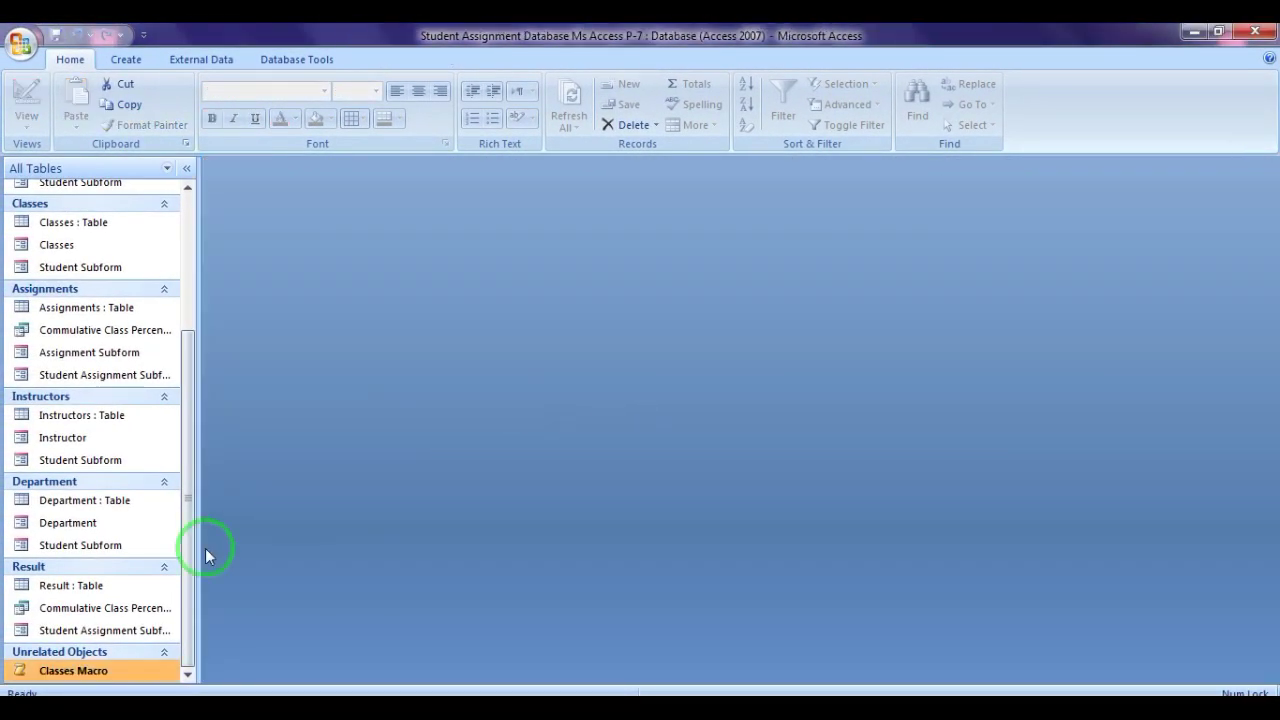
# Open the Classes form and test its "View Student...." button, moving the opened Students form aside before closing it.
pyautogui.doubleClick(62, 250)
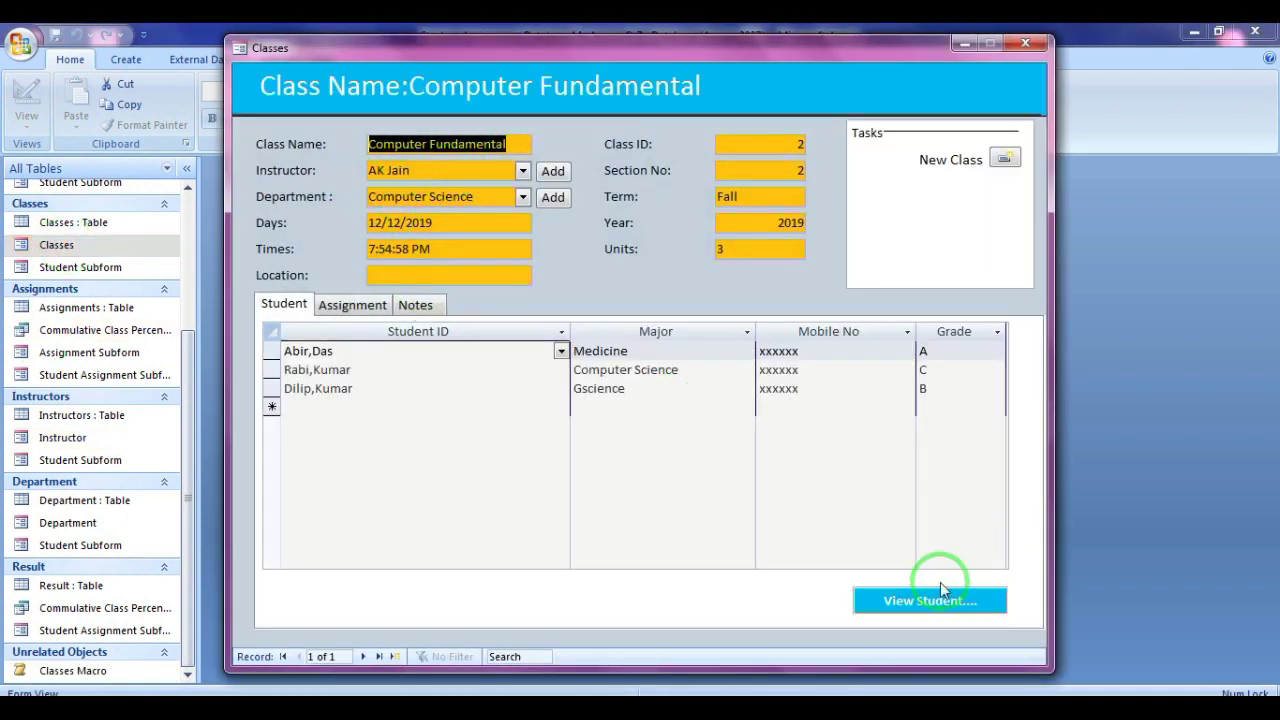
pyautogui.click(916, 600)
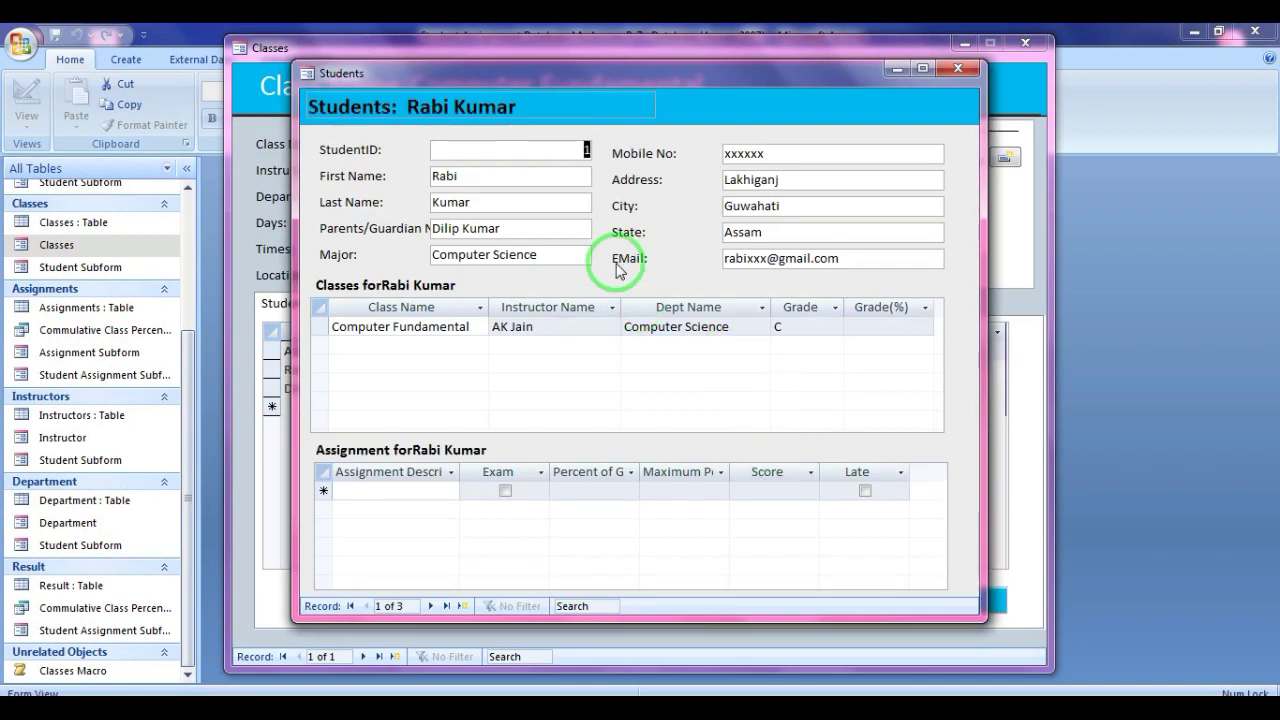
pyautogui.moveTo(515, 73); pyautogui.dragTo(765, 130)
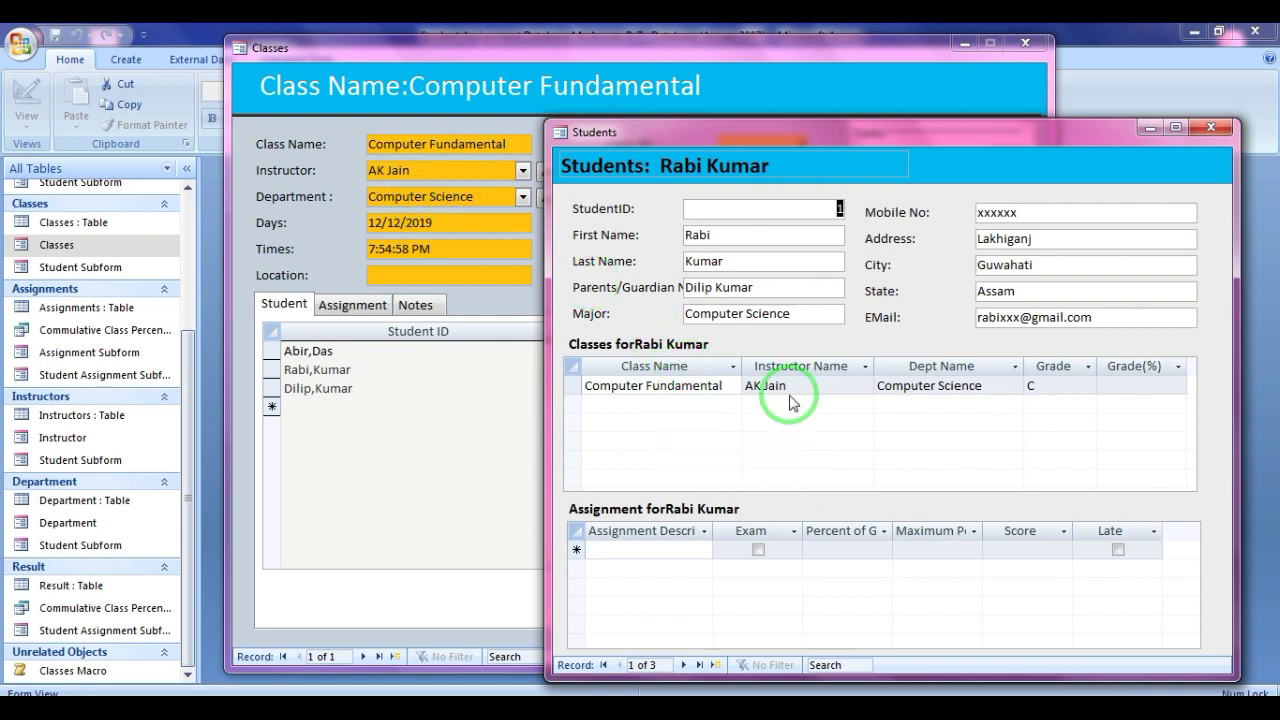
pyautogui.click(1205, 128)
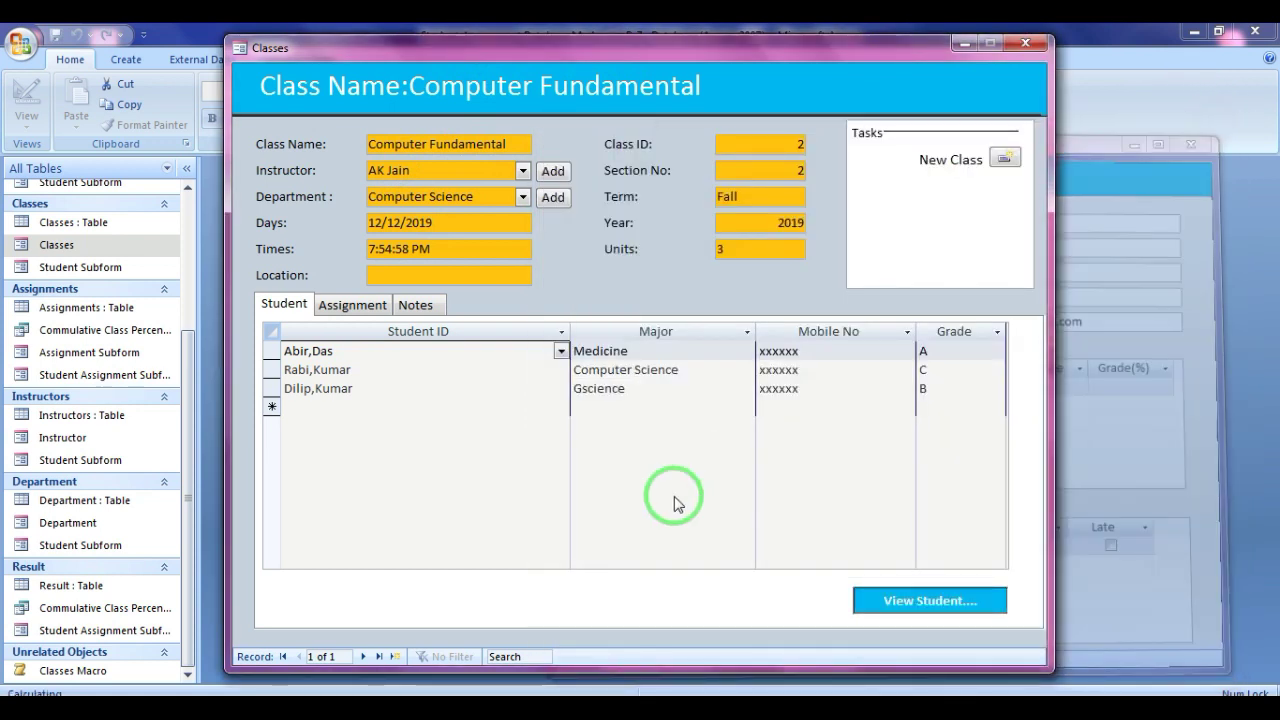
# Go to the blank class record, open the Students form from it, and browse back and forth through the student records.
pyautogui.click(365, 657)
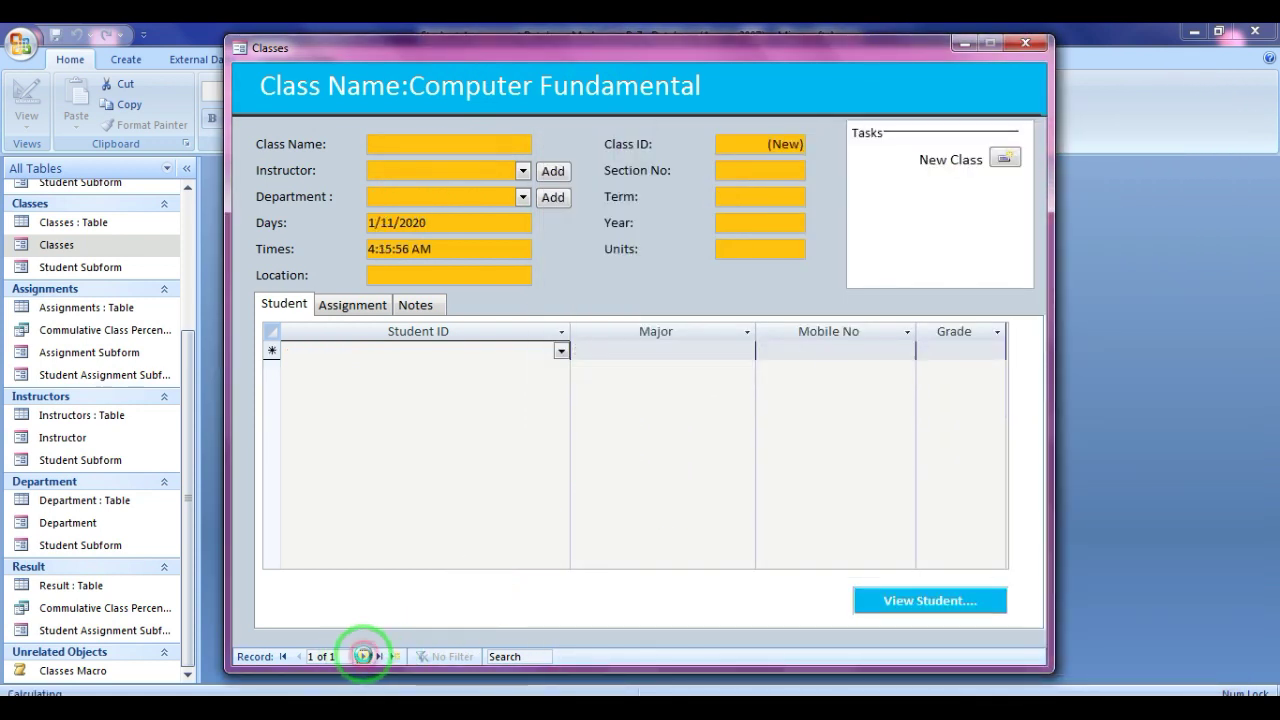
pyautogui.click(903, 603)
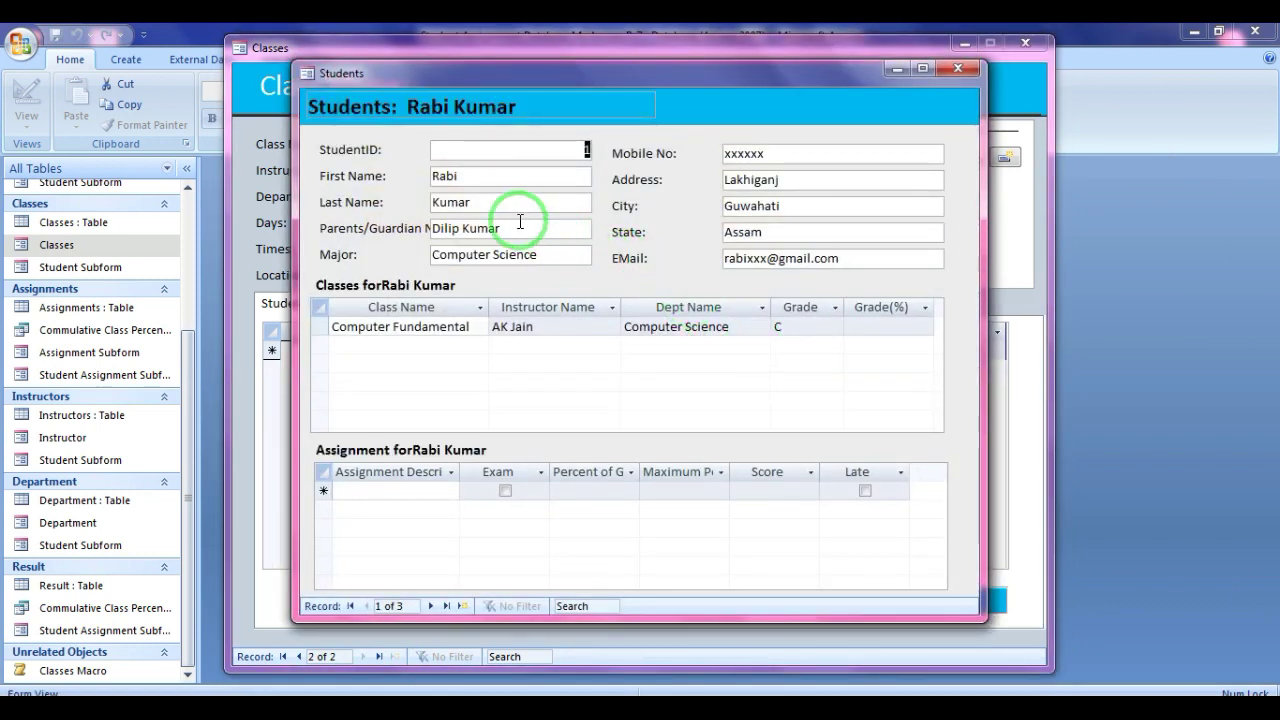
pyautogui.click(432, 606)
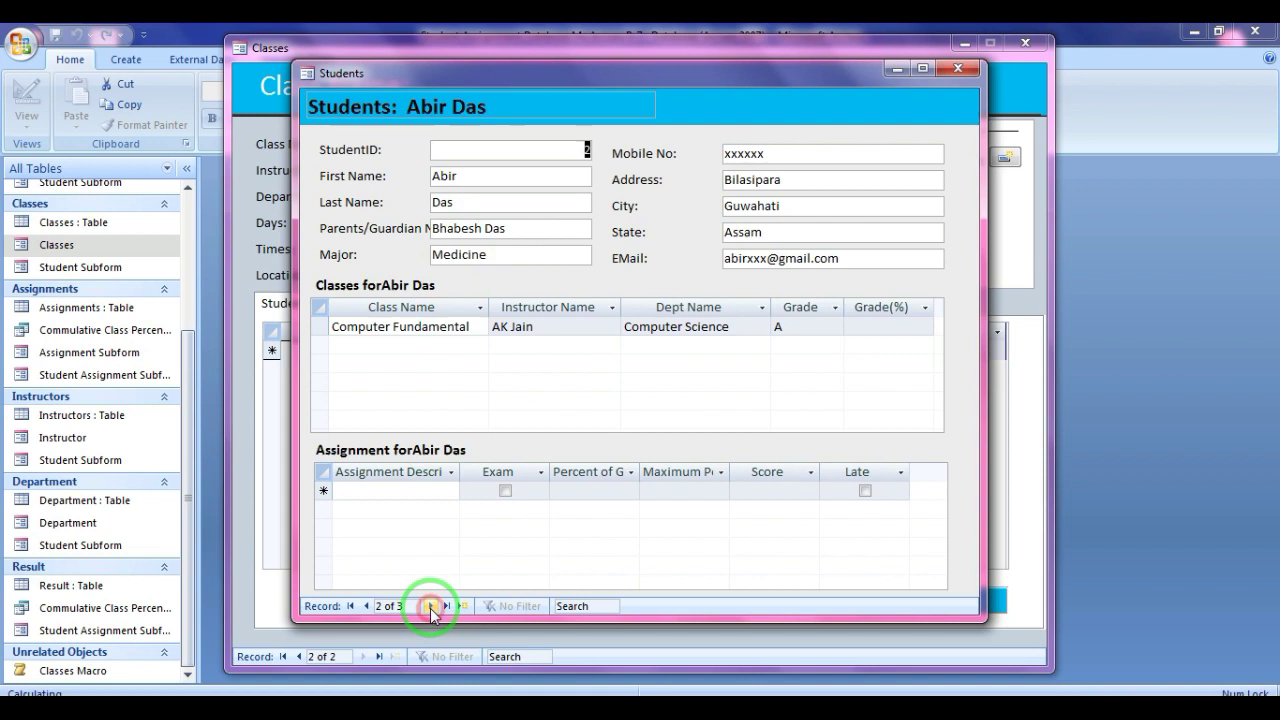
pyautogui.click(431, 606)
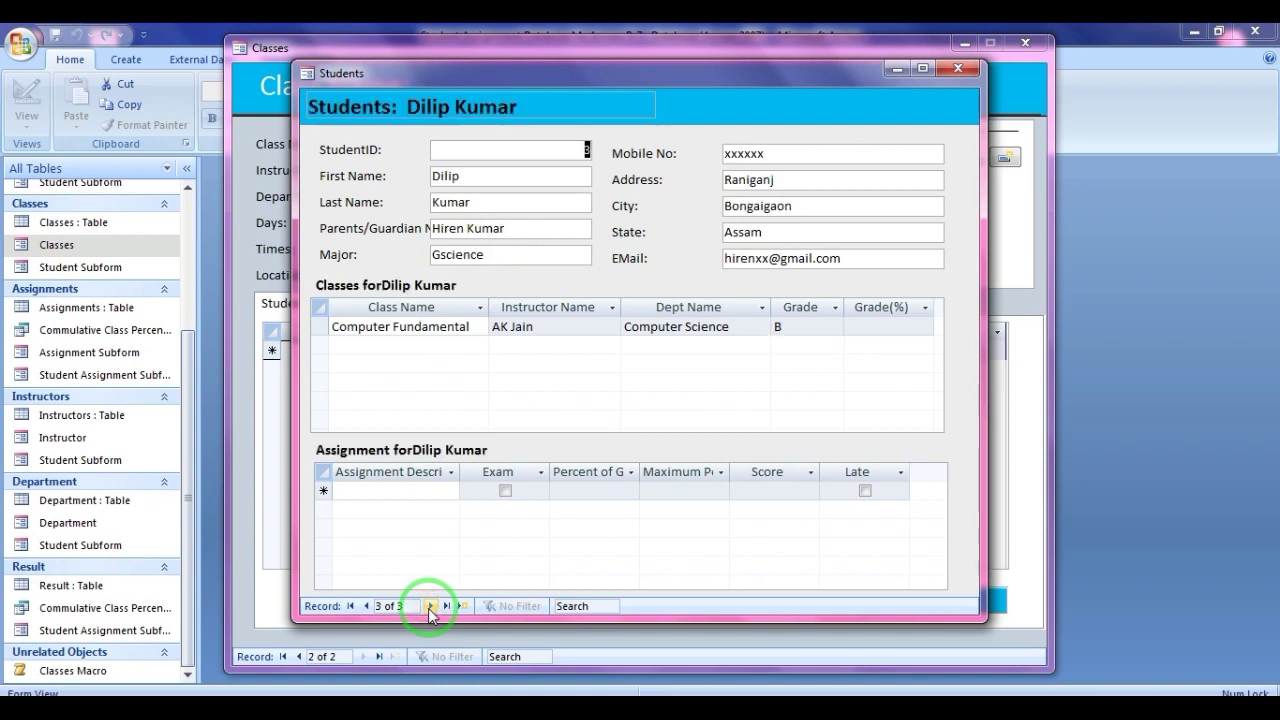
pyautogui.click(431, 606)
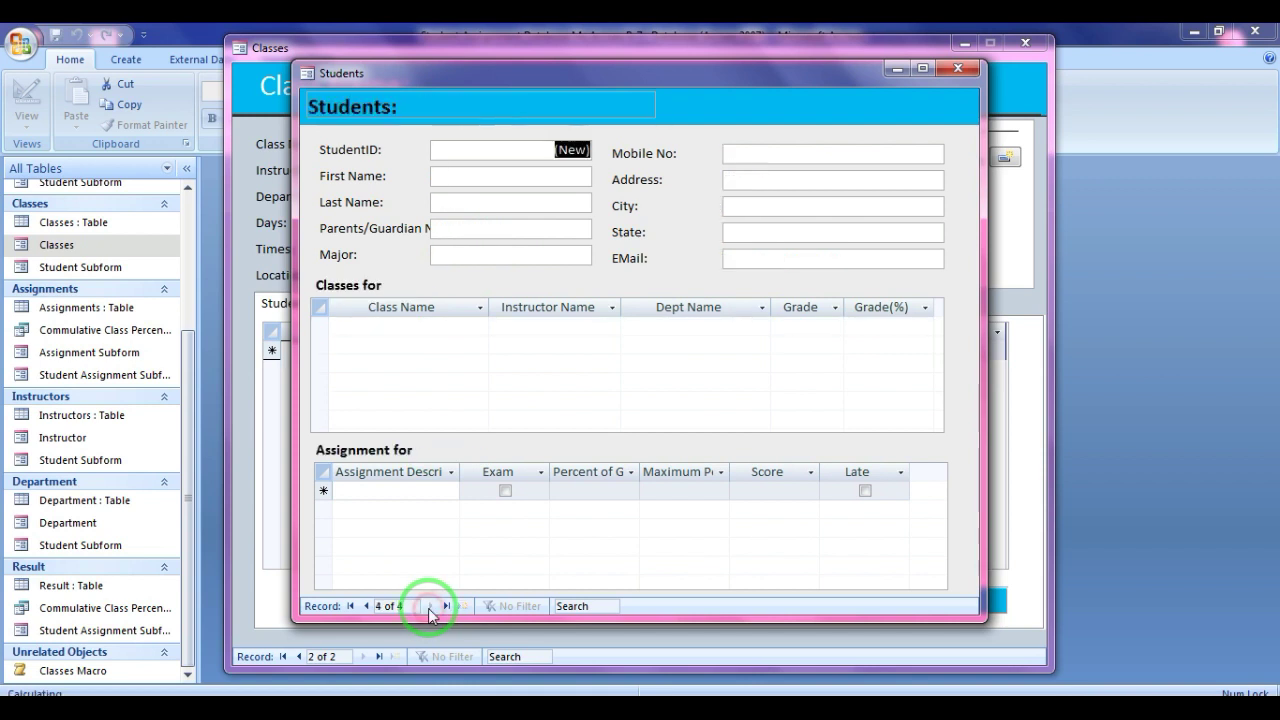
pyautogui.click(368, 606)
pyautogui.click(368, 606)
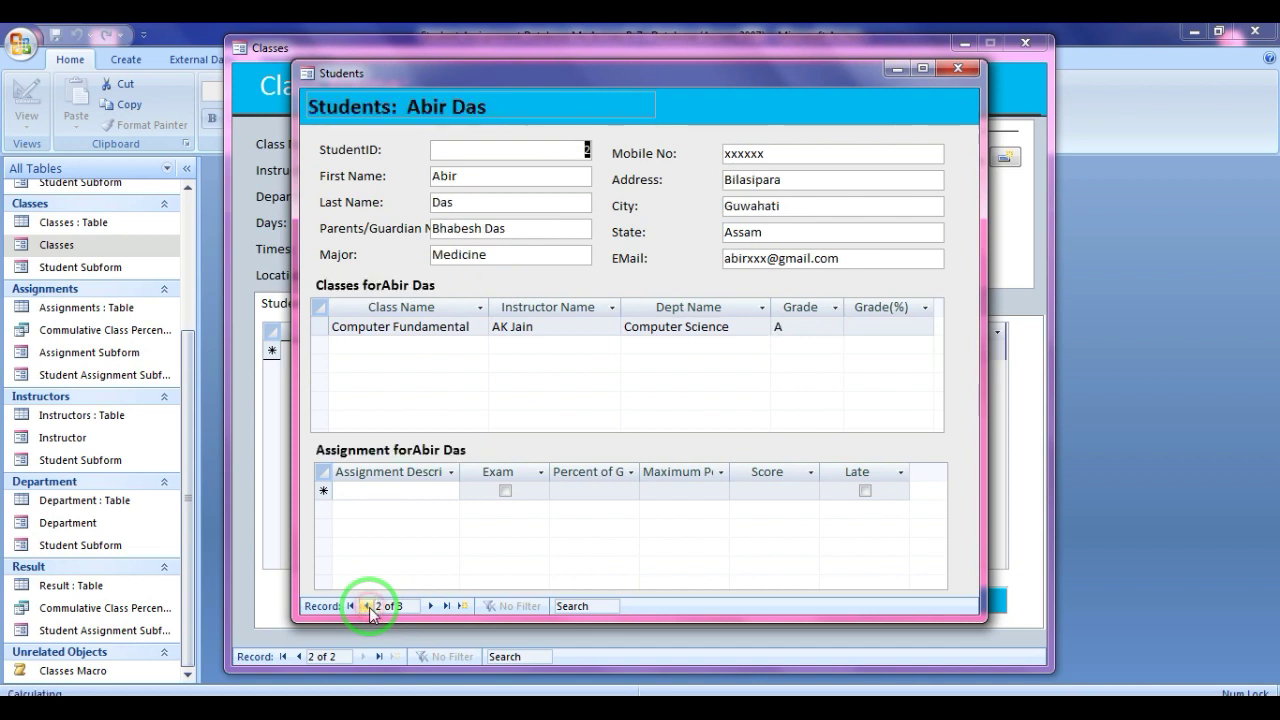
pyautogui.click(368, 606)
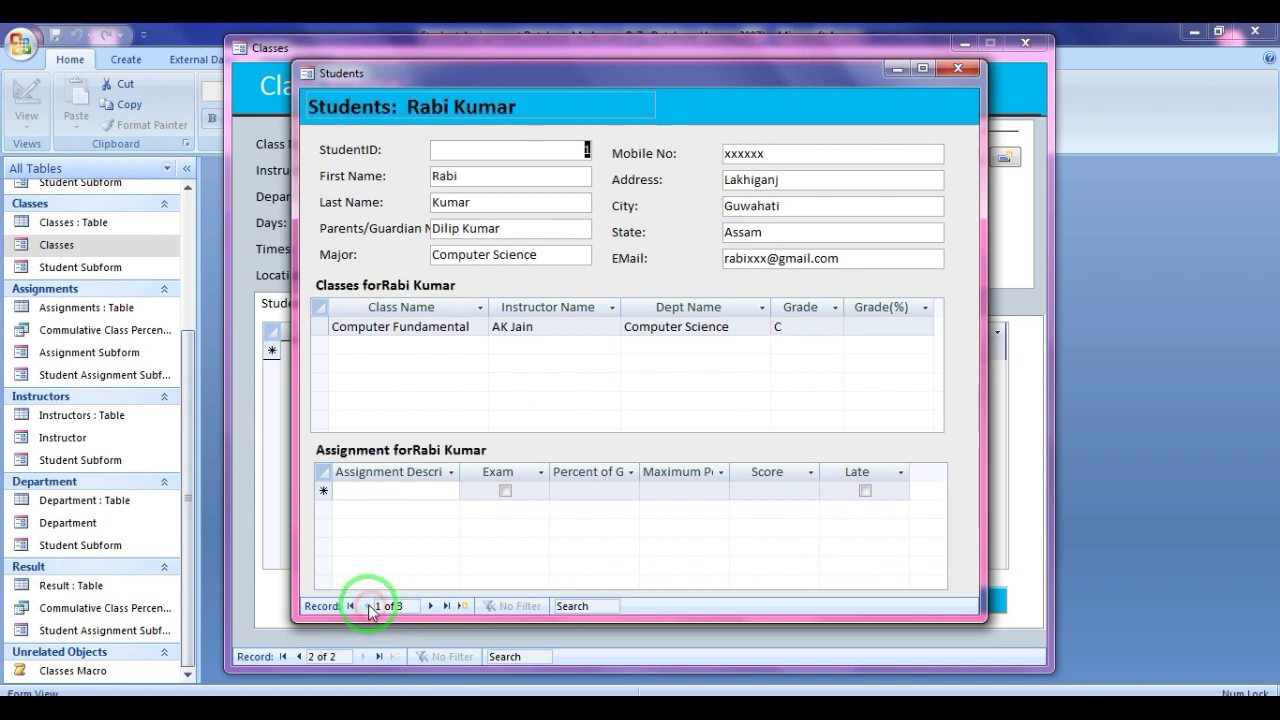
pyautogui.click(429, 606)
pyautogui.click(427, 606)
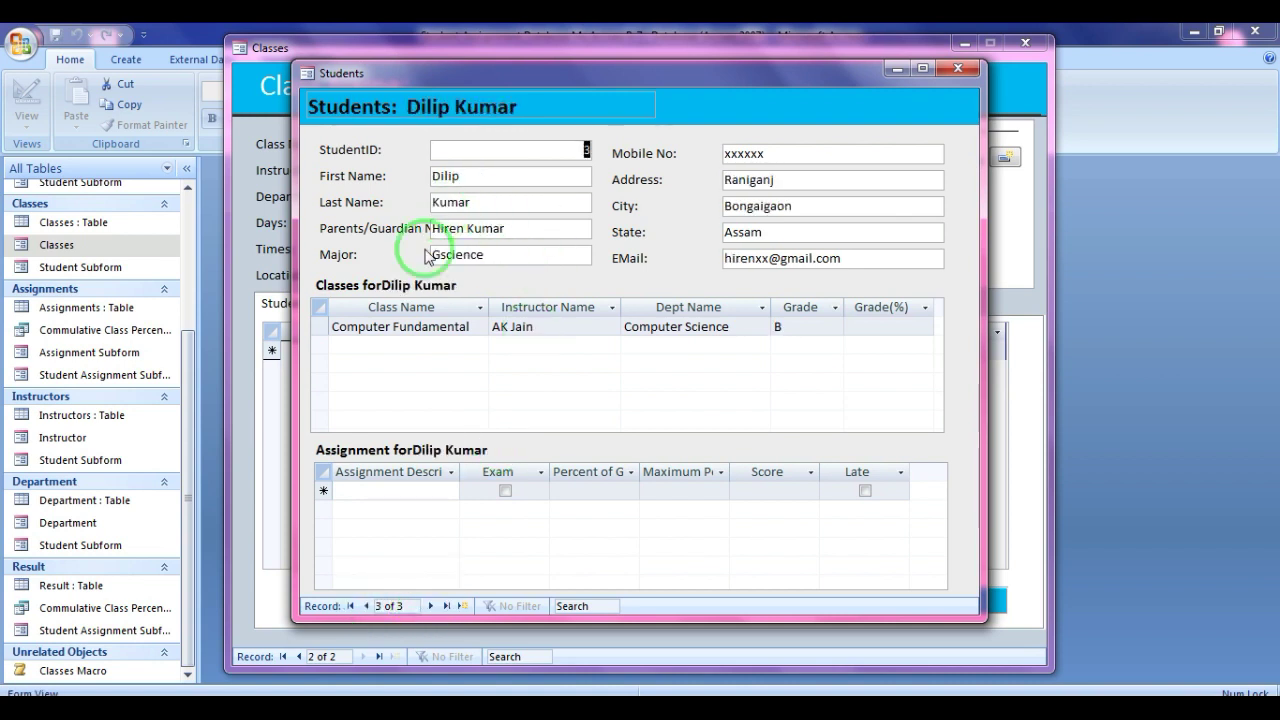
# Try to enter 1 as an assignment description for the third student, and close the Students form.
pyautogui.click(390, 490)
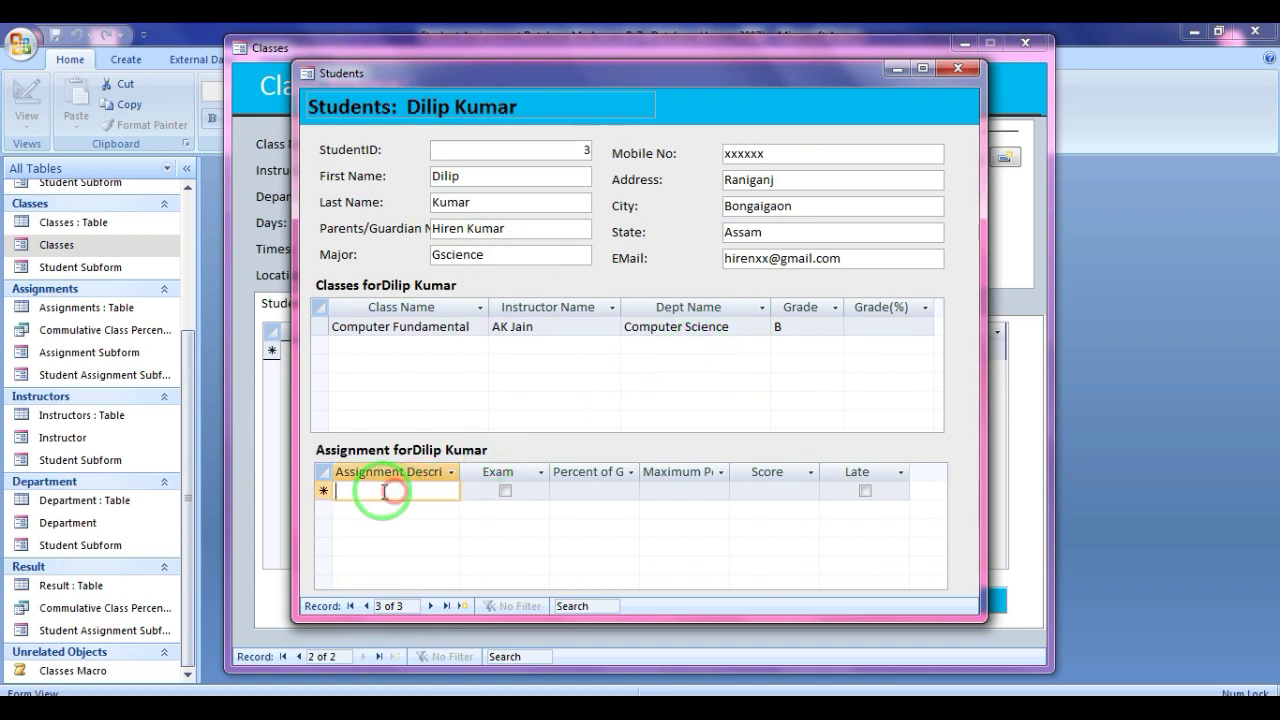
pyautogui.click(520, 497)
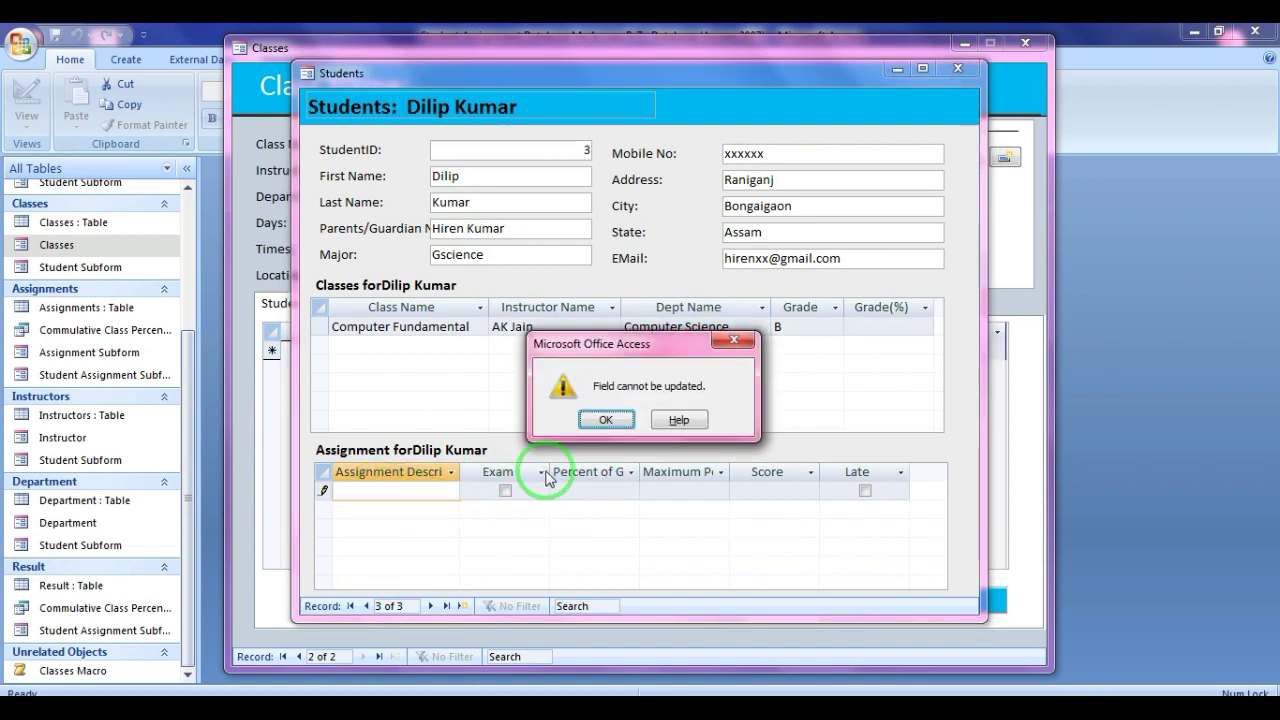
pyautogui.click(606, 421)
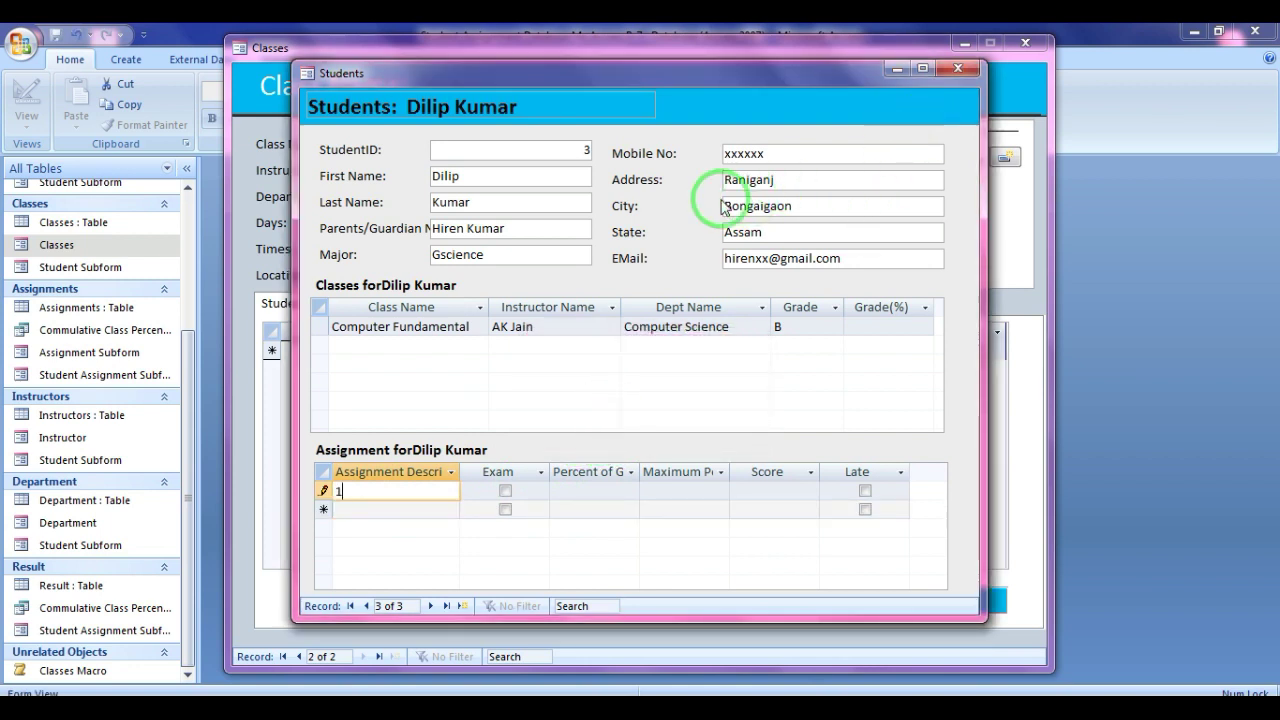
pyautogui.click(970, 68)
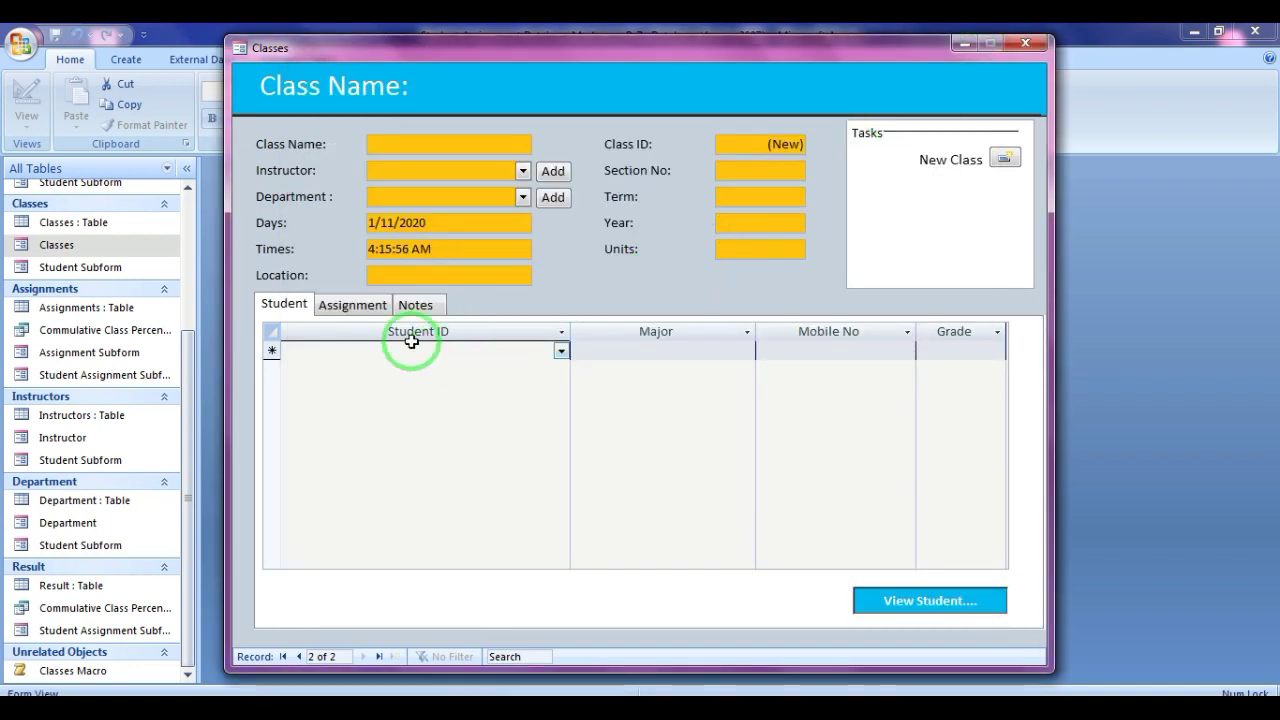
# Return to the Computer Fundamental class record, review its assignments, and go back to its student list.
pyautogui.click(298, 656)
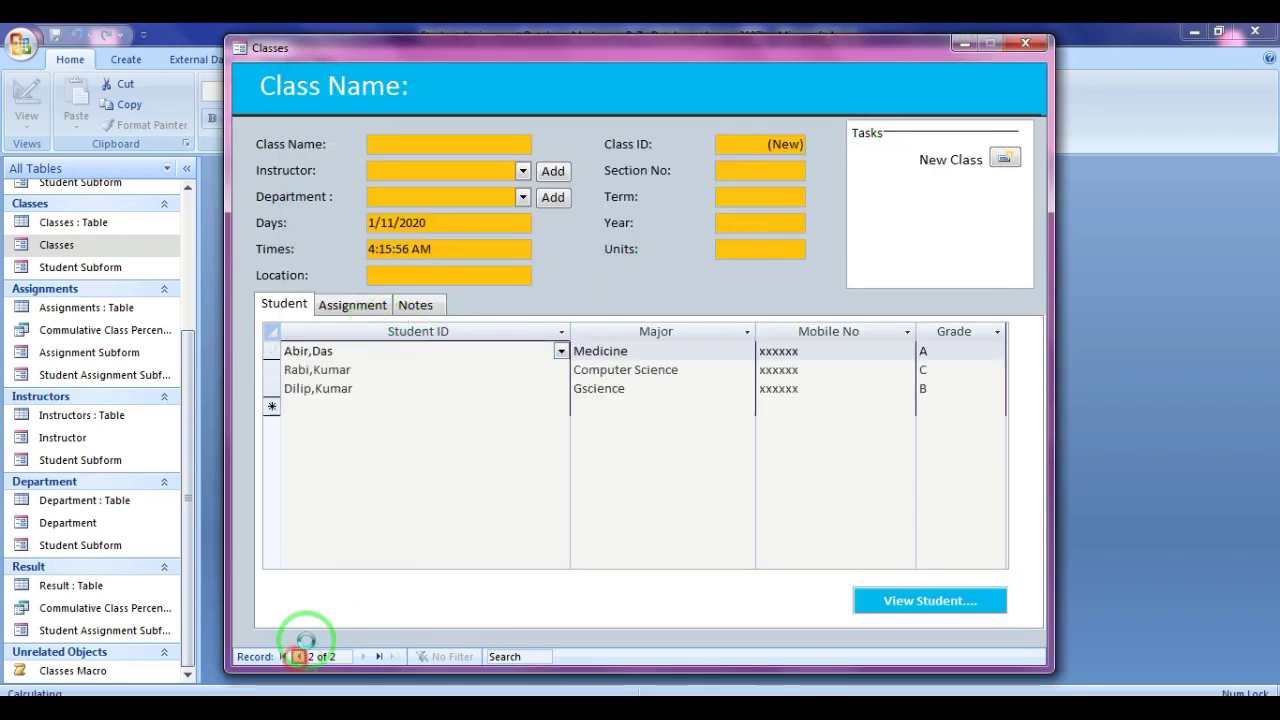
pyautogui.click(350, 305)
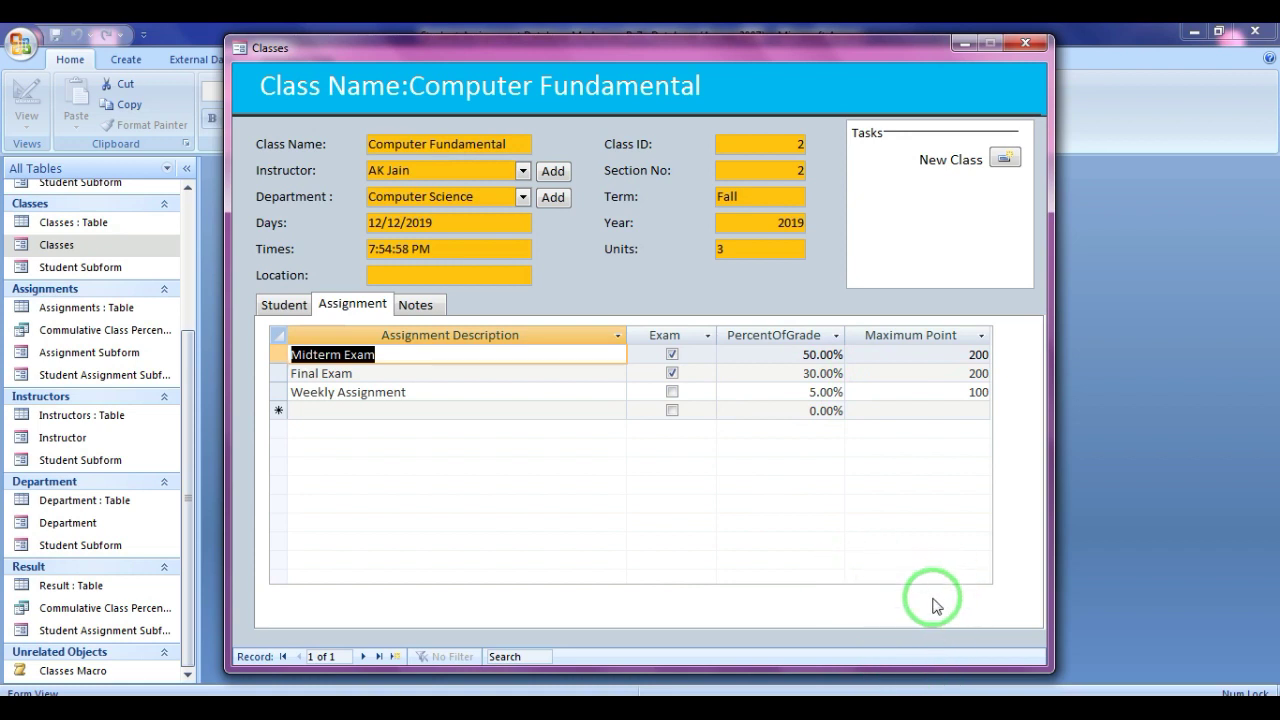
pyautogui.click(285, 303)
# Open the Students form from the Classes form, switch it to Design View, and close the Classes form.
pyautogui.click(925, 602)
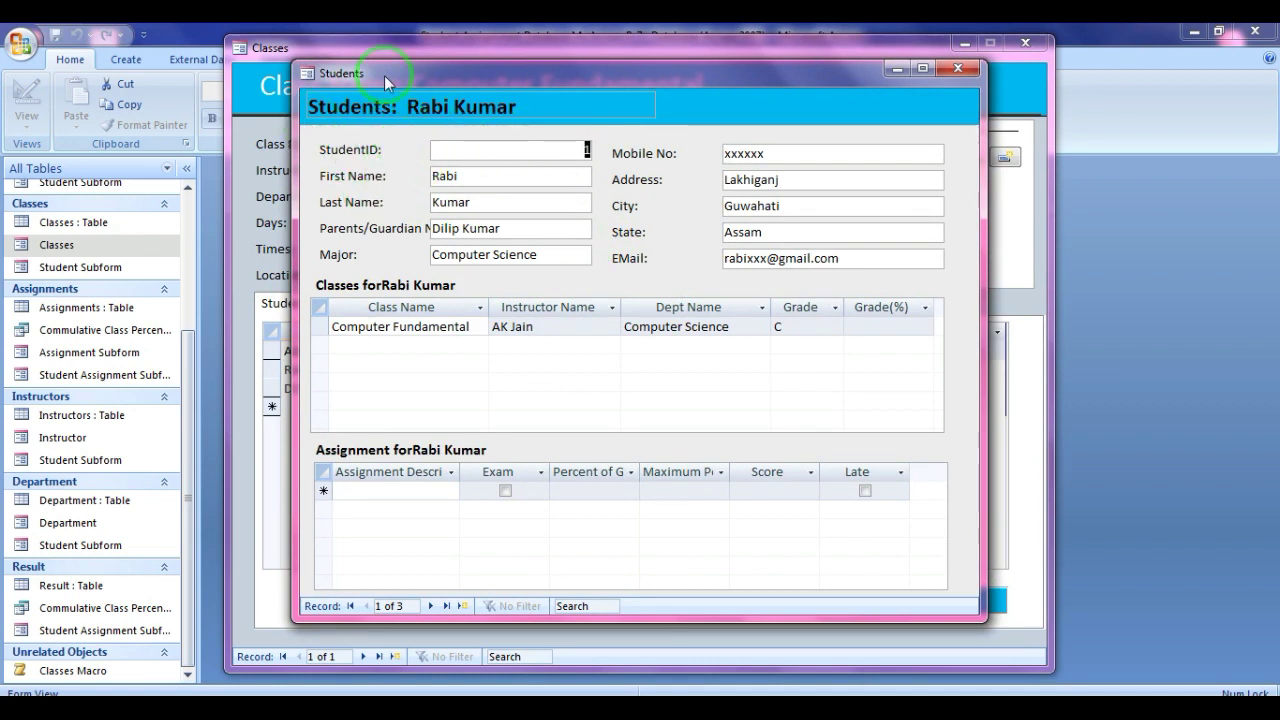
pyautogui.rightClick(766, 108)
pyautogui.click(815, 155)
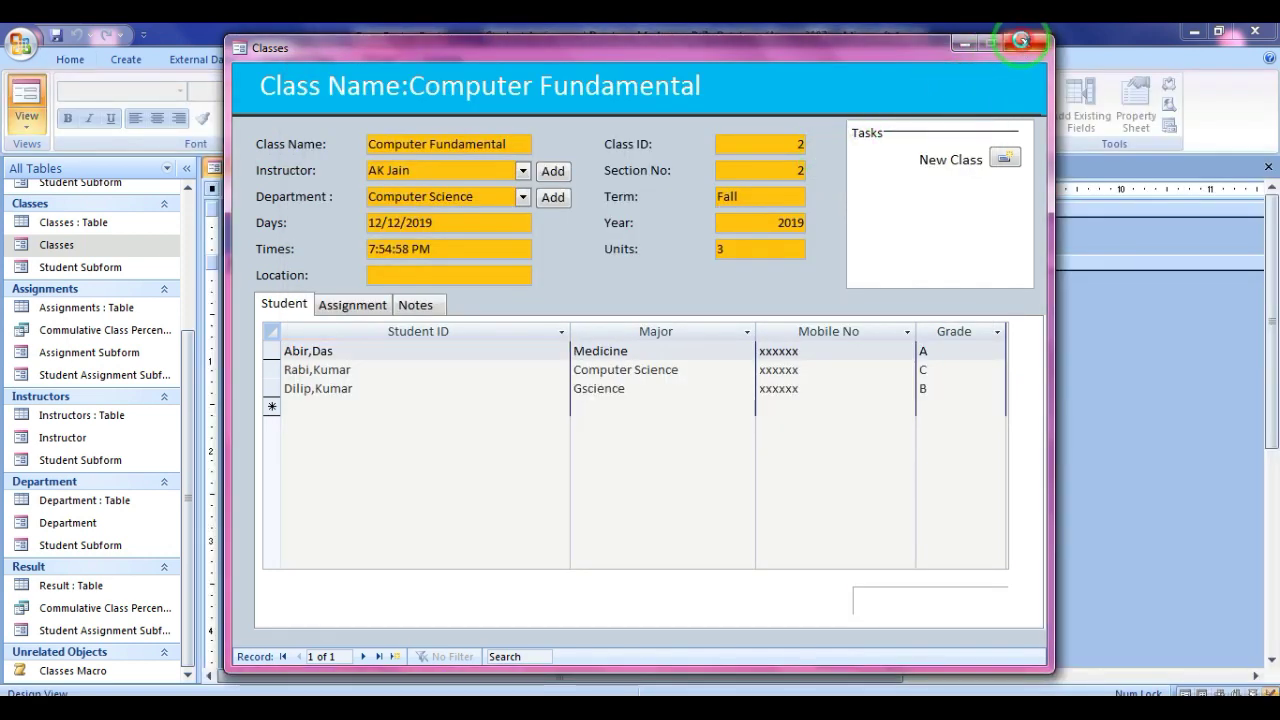
pyautogui.click(1019, 47)
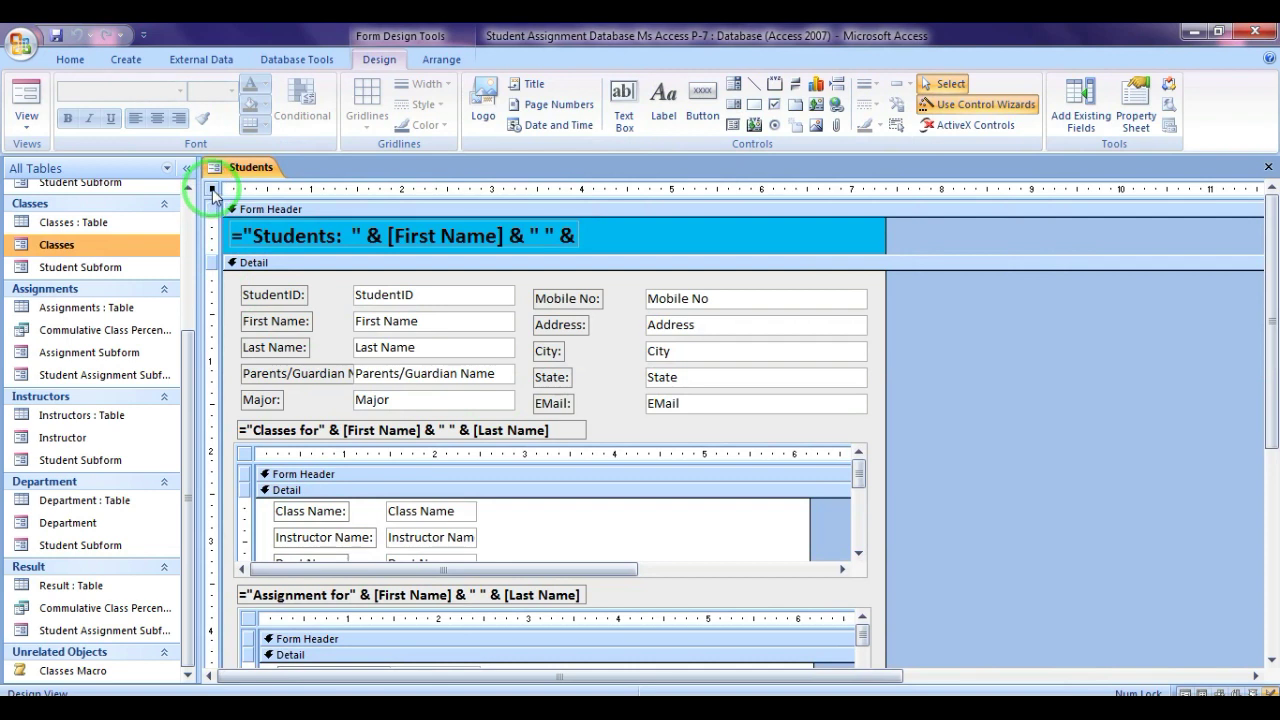
# Set the Students form's On Load event to [Event Procedure] and open its Form_Load procedure in the code editor.
pyautogui.doubleClick(212, 190)
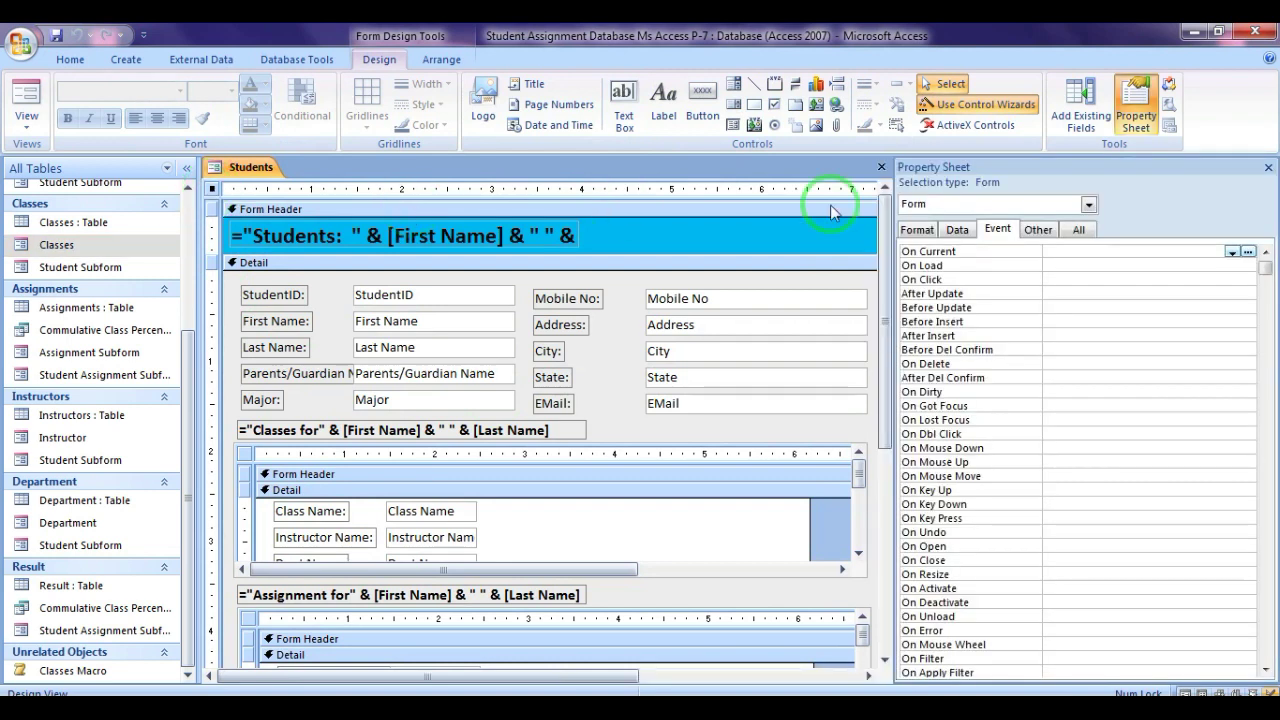
pyautogui.doubleClick(1057, 266)
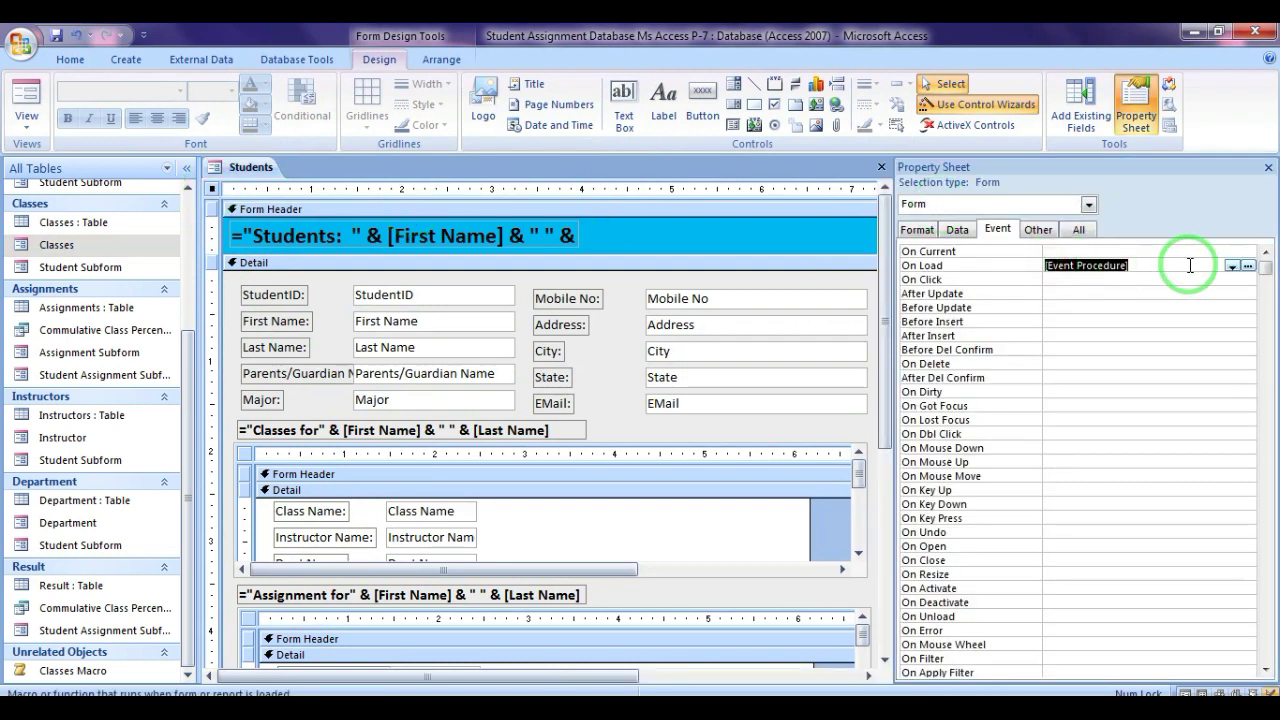
pyautogui.click(1251, 266)
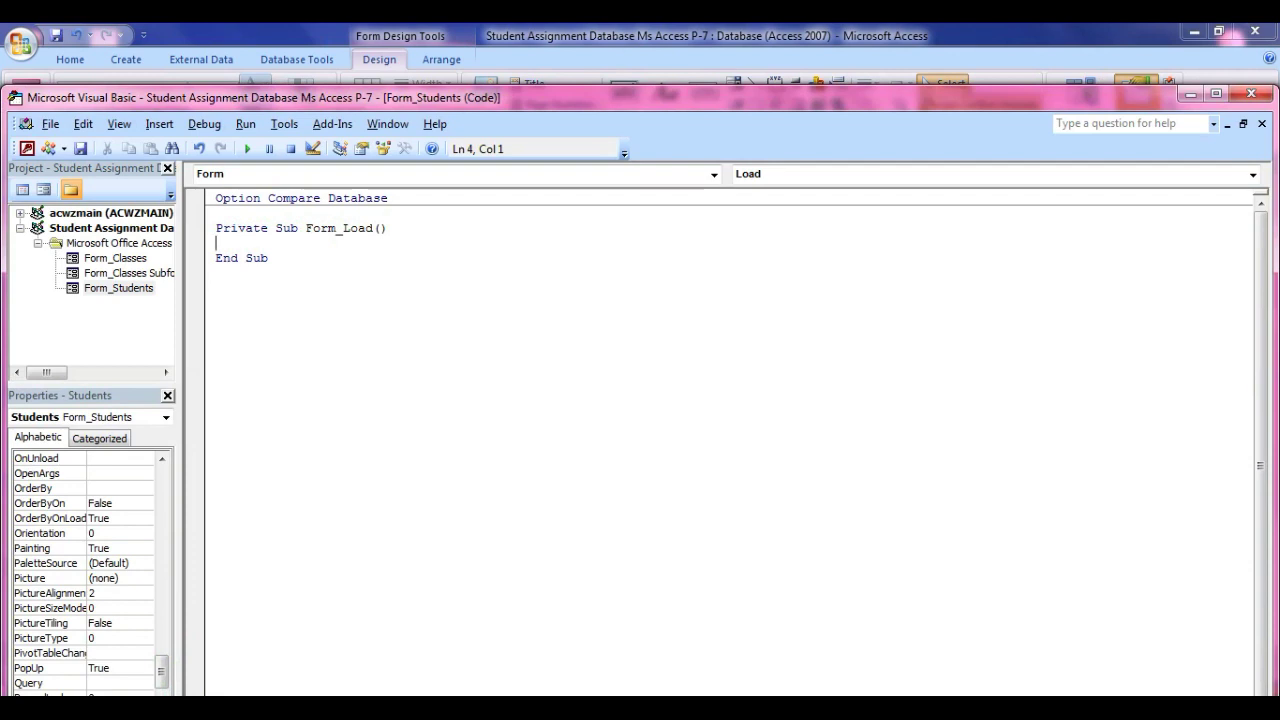
# Copy the GotoNew If block, through End If, from the Activate Assignment database file in Notepad into the Students form's empty Form_Load procedure.
pyautogui.click(240, 630)
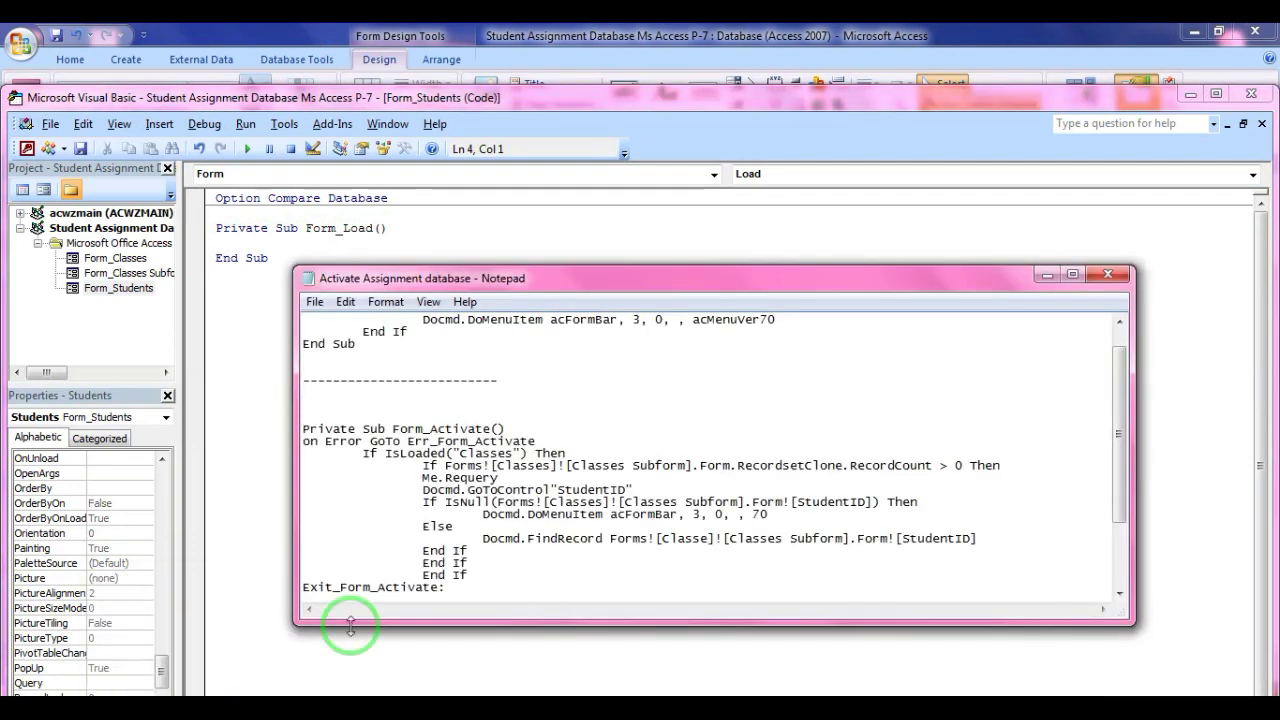
pyautogui.moveTo(1109, 451); pyautogui.dragTo(1117, 382)
pyautogui.moveTo(352, 330); pyautogui.dragTo(456, 357)
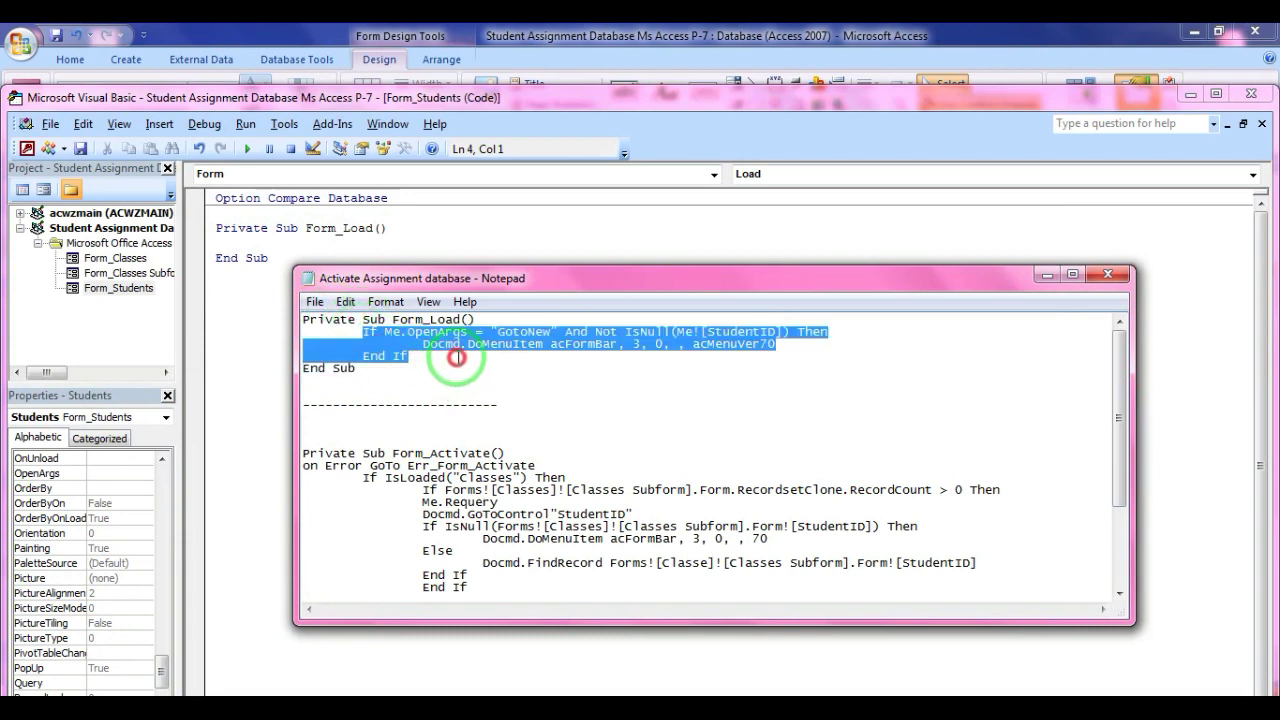
pyautogui.rightClick(386, 336)
pyautogui.click(440, 398)
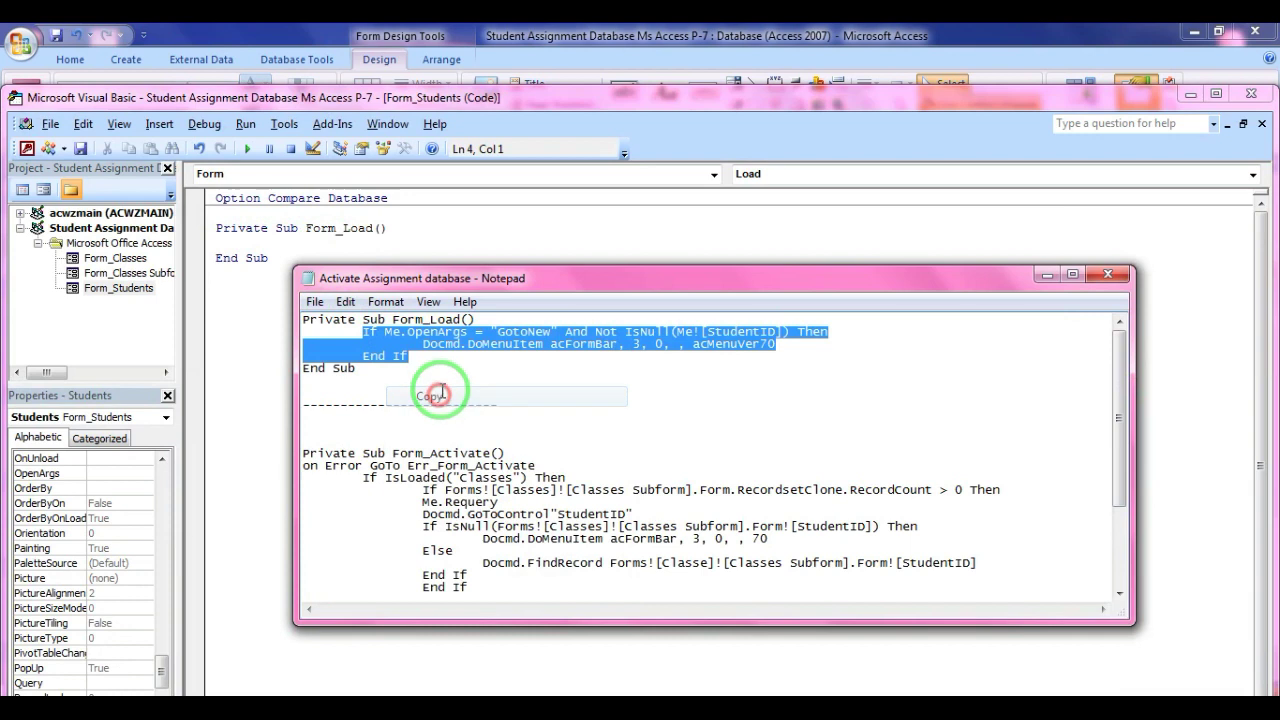
pyautogui.click(1046, 275)
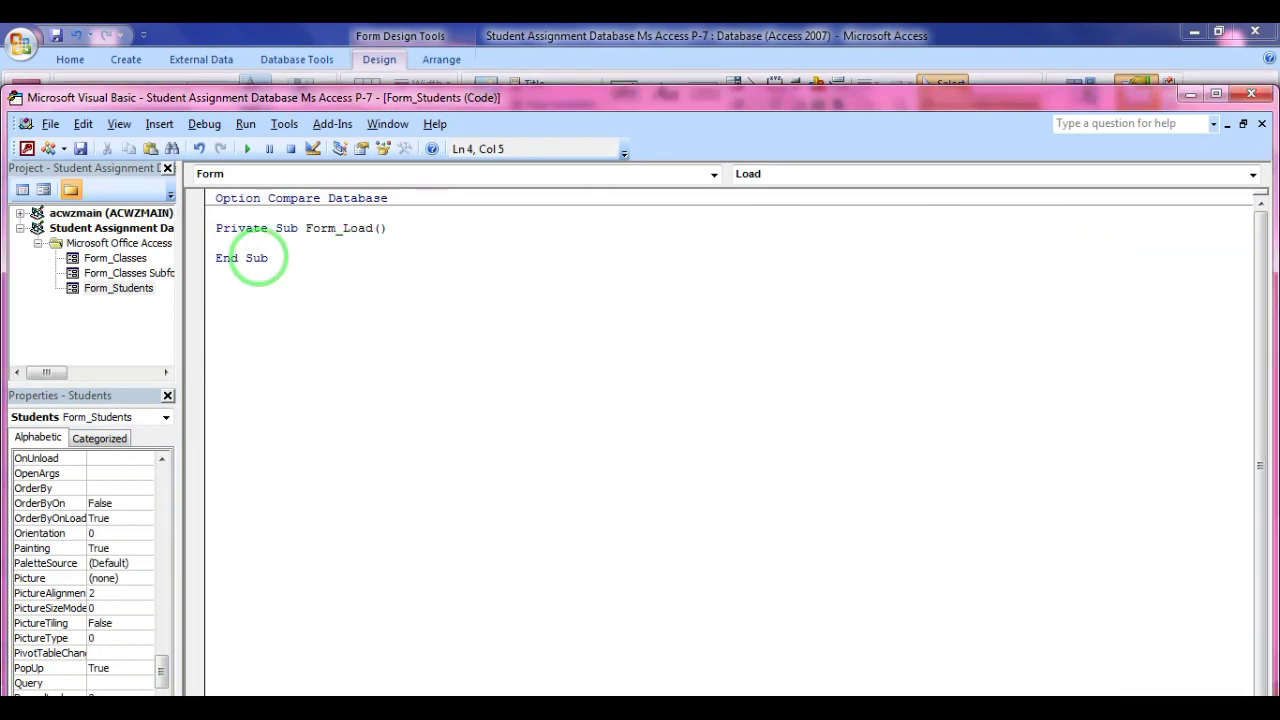
pyautogui.hotkey('ctrl', 'v')
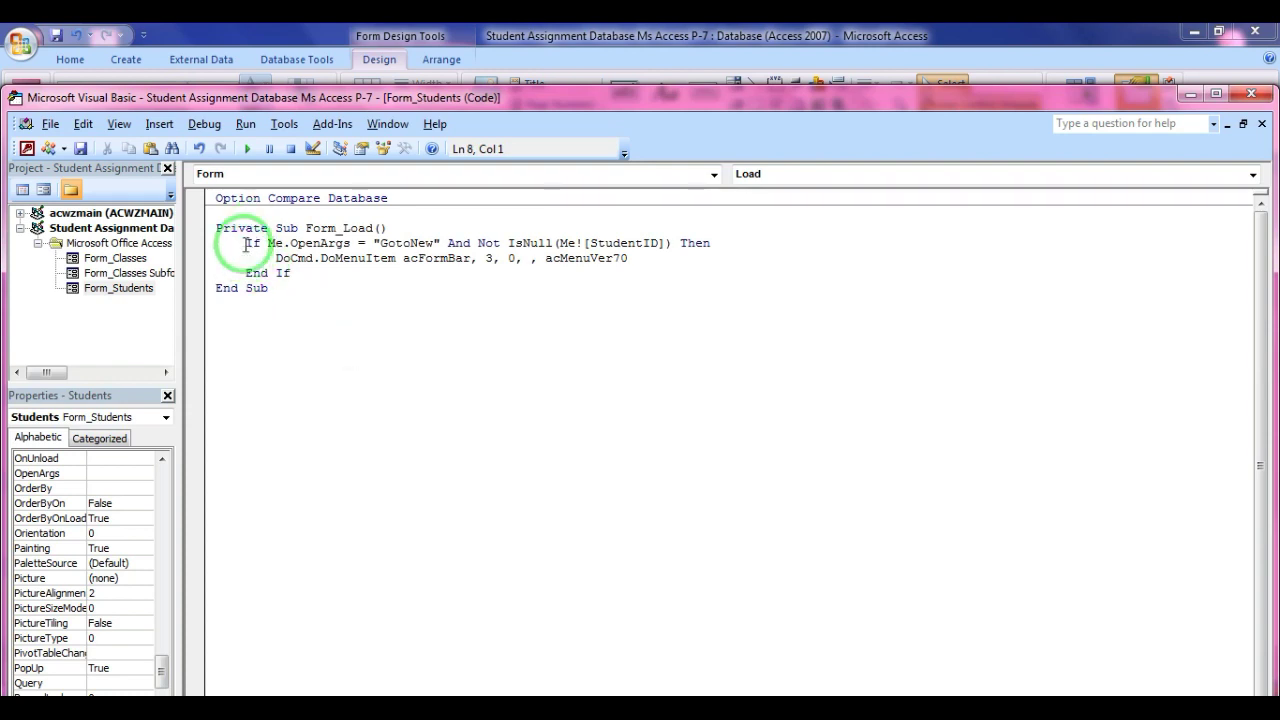
pyautogui.moveTo(267, 243); pyautogui.dragTo(350, 243)
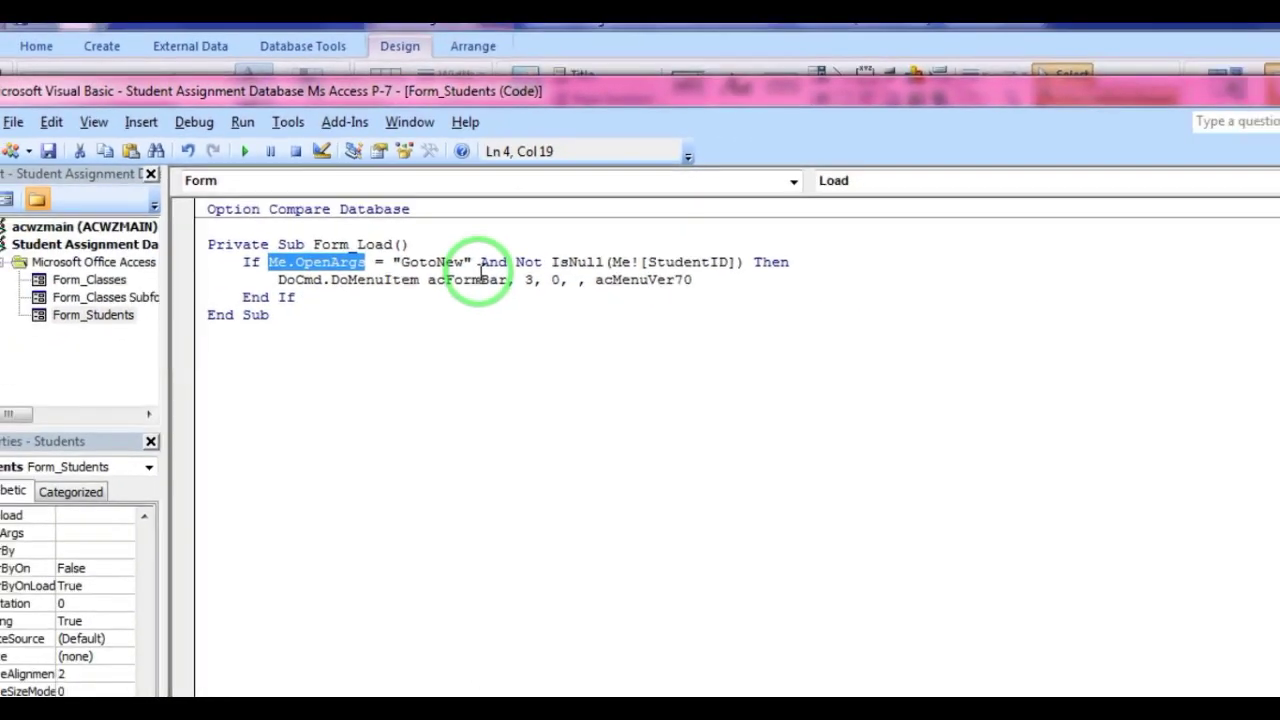
# Return to the Students form's design, set its On Activate event to [Event Procedure], and open the Form_Activate procedure in the code editor.
pyautogui.hotkey('alt', 'F11')
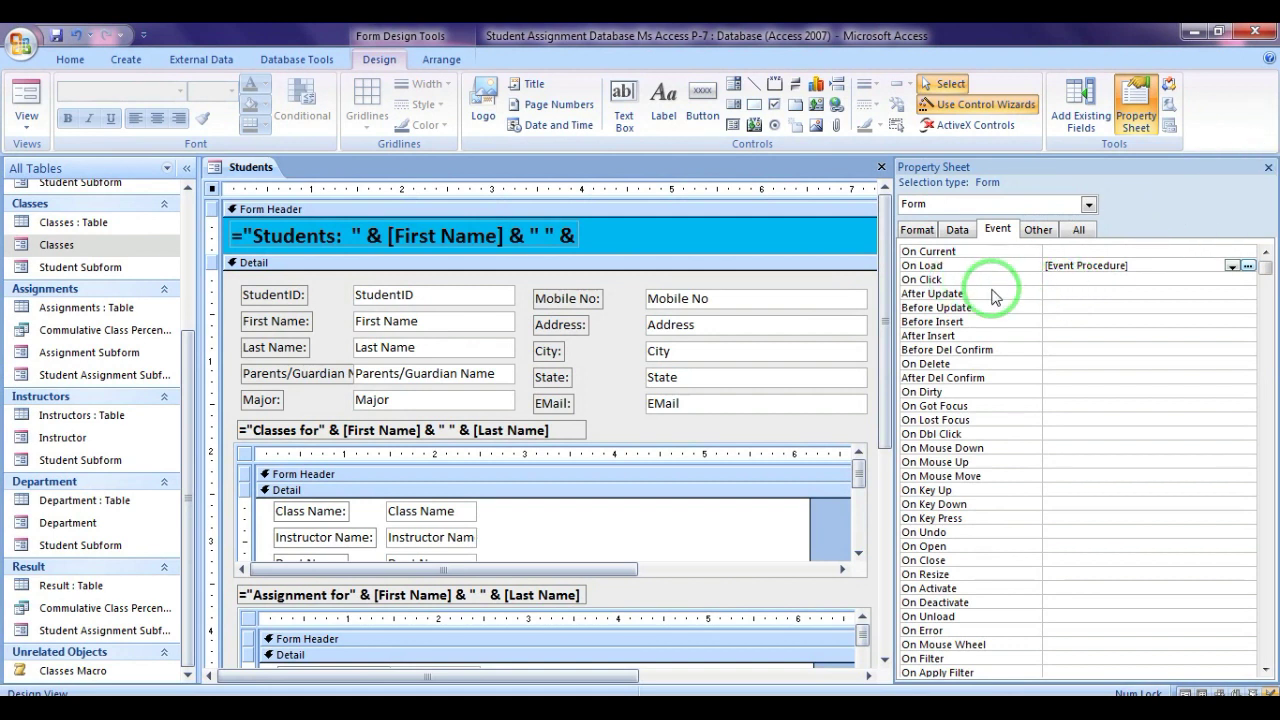
pyautogui.doubleClick(1066, 588)
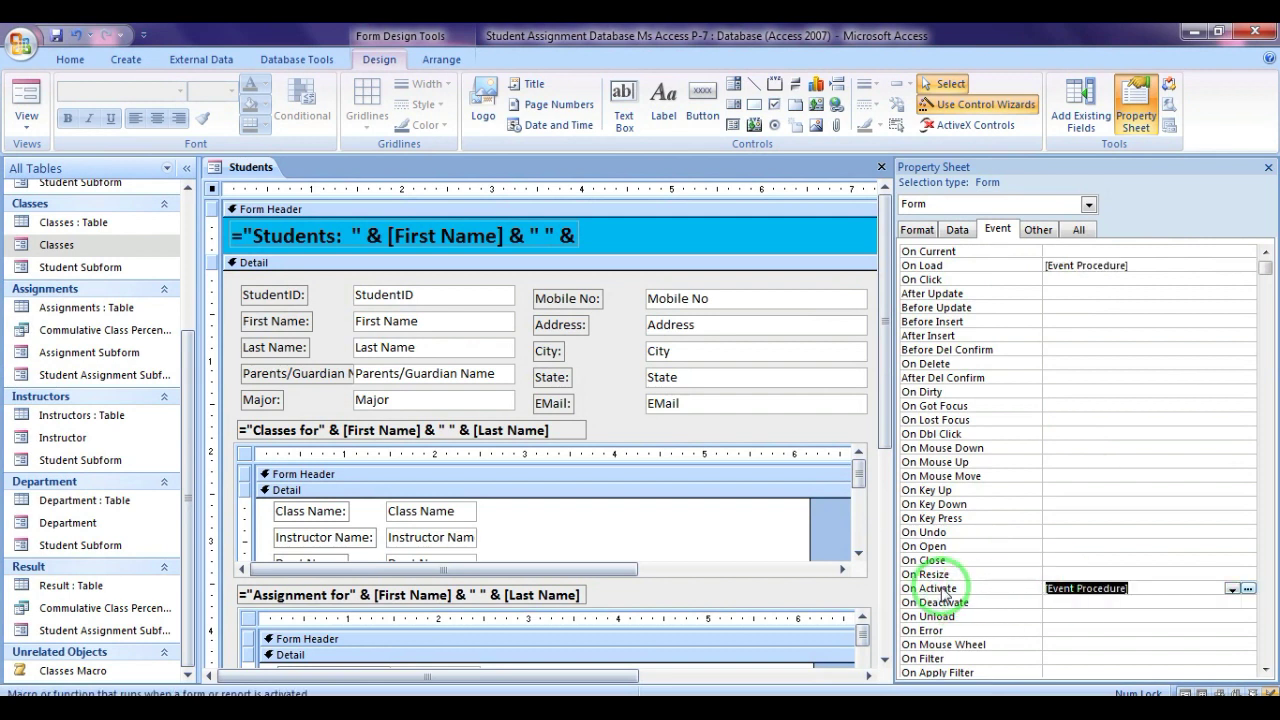
pyautogui.click(1248, 590)
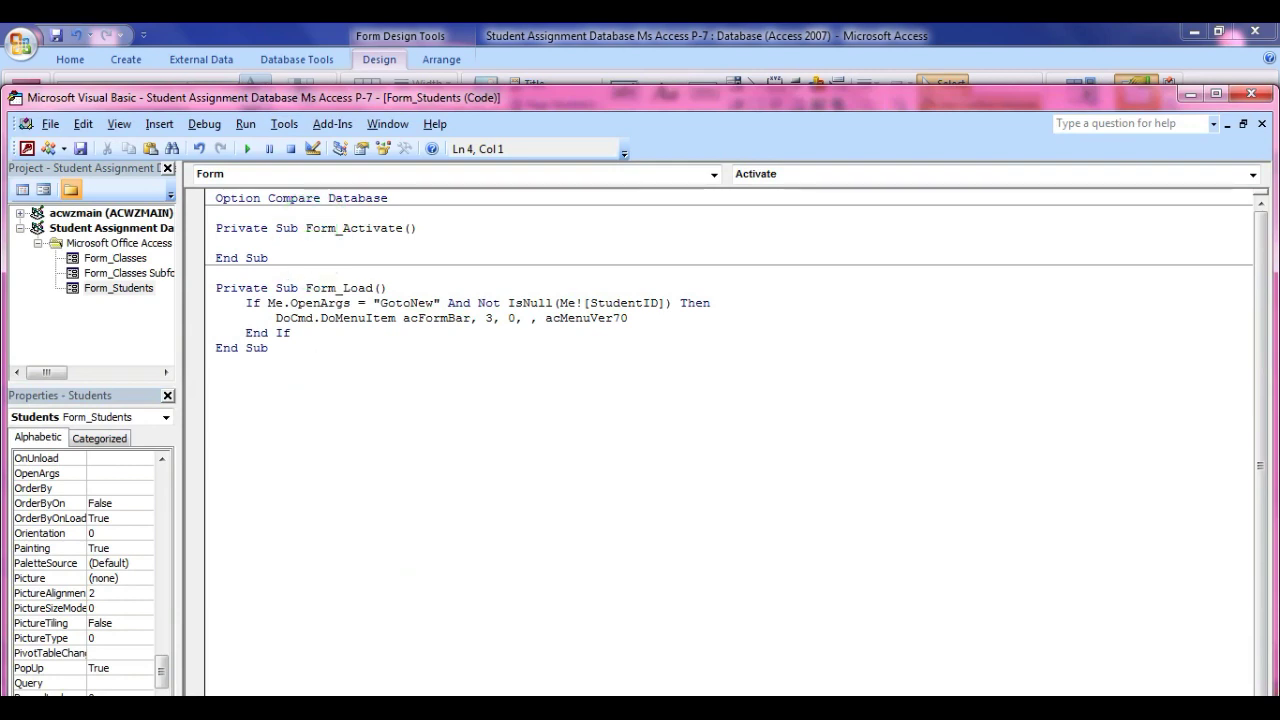
# Switch to the Activate Assignment database file in Notepad and bring up the full Form_Activate code for copying.
pyautogui.click(204, 698)
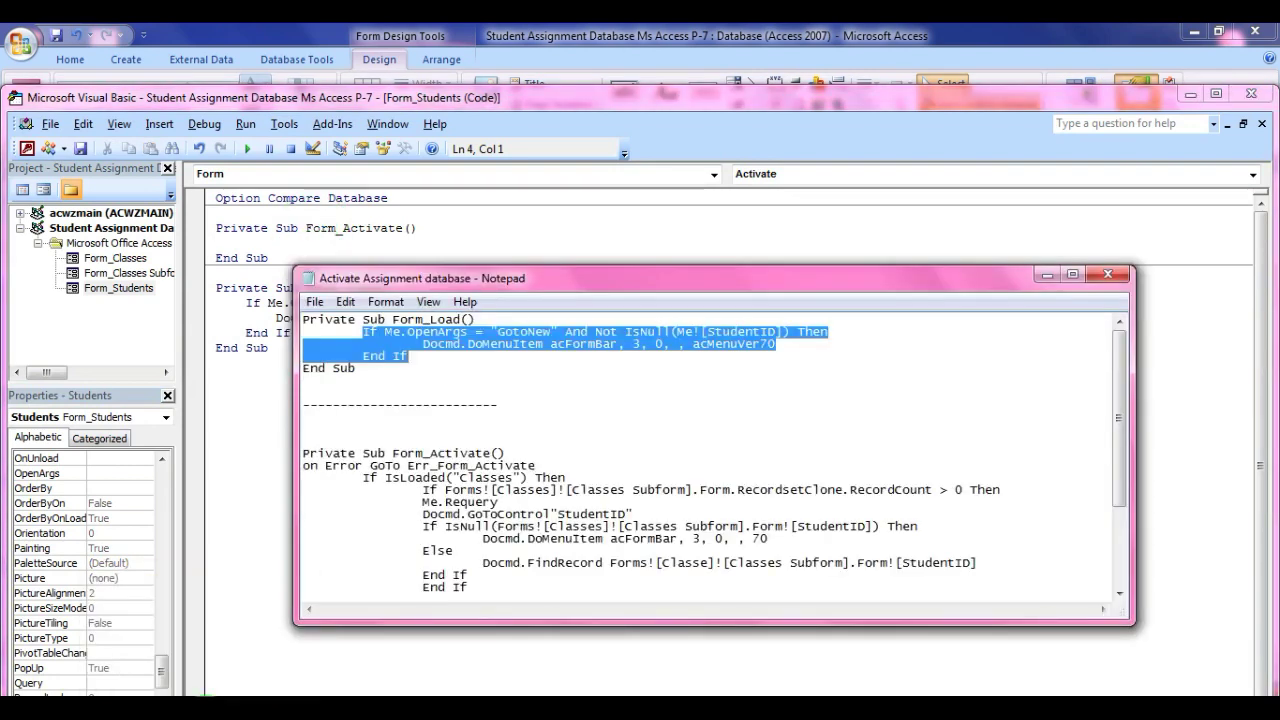
pyautogui.click(555, 462)
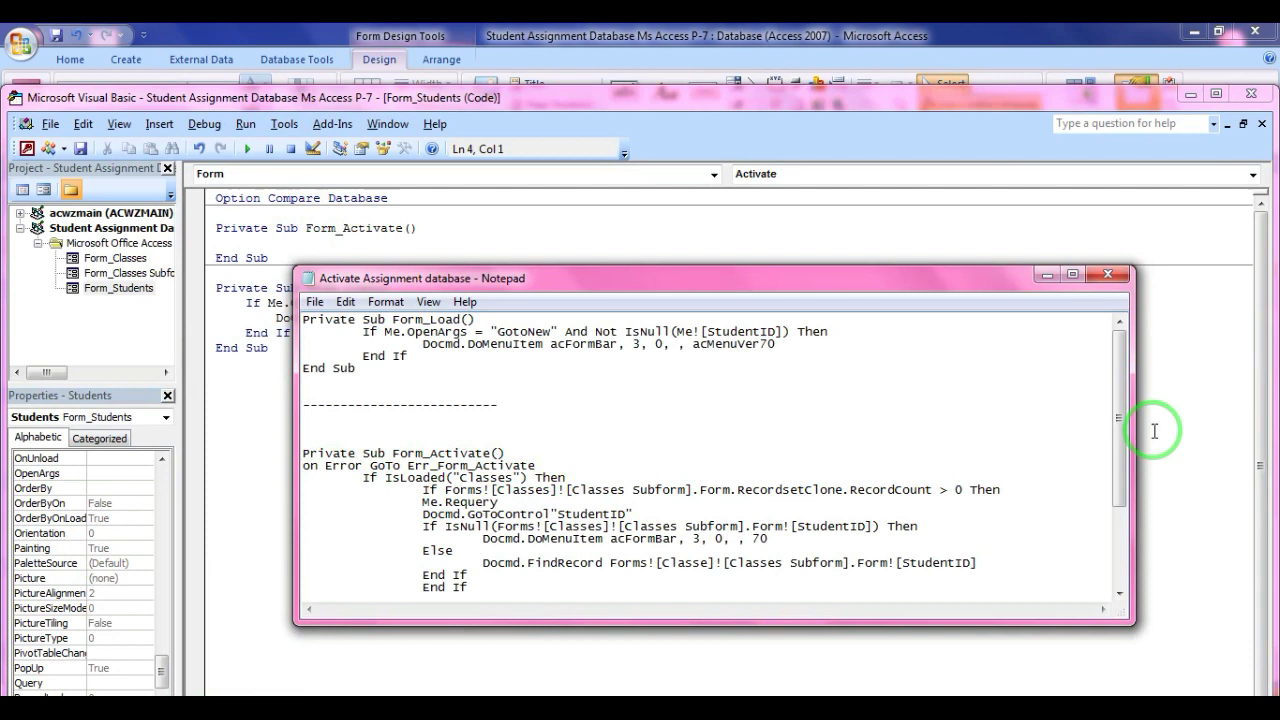
pyautogui.click(1120, 428)
pyautogui.moveTo(1120, 428); pyautogui.dragTo(1120, 502)
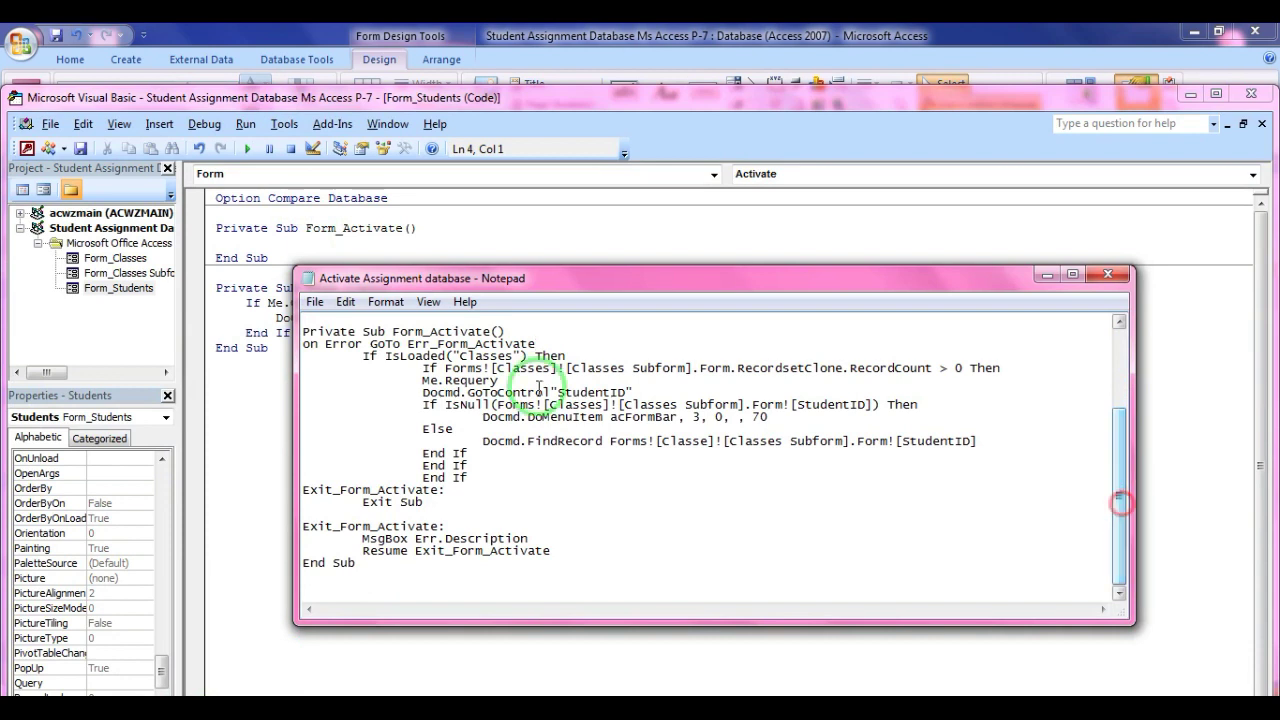